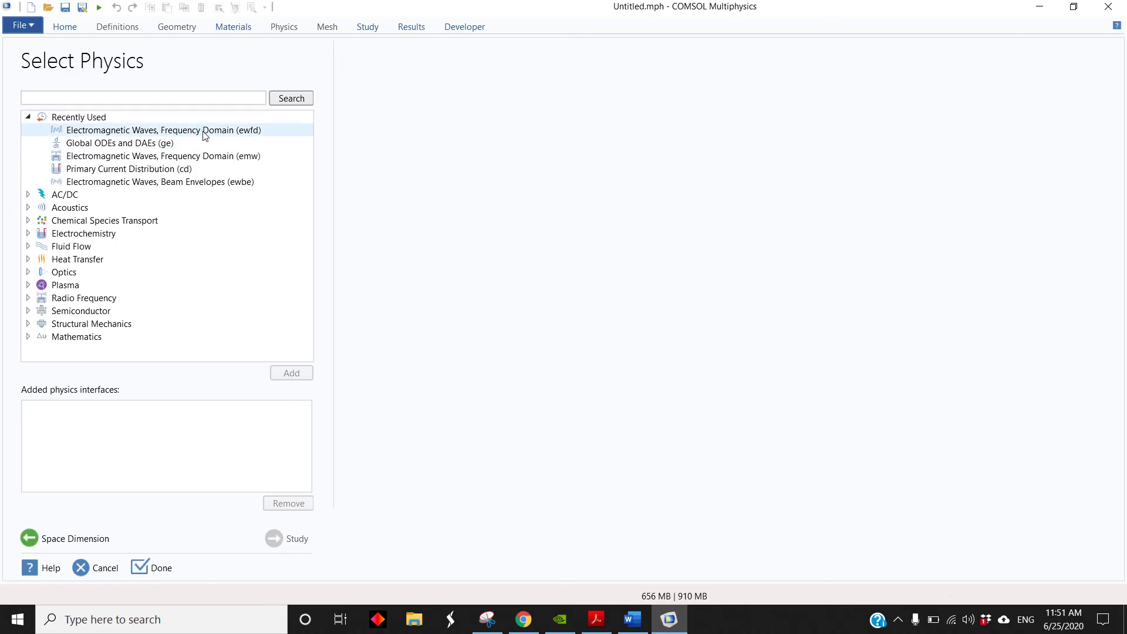
# Step: Add the Electromagnetic Waves, Frequency Domain (ewfd) physics interface and create the model with an Eigenfrequency study
pyautogui.click(203, 130)
pyautogui.doubleClick(293, 130)
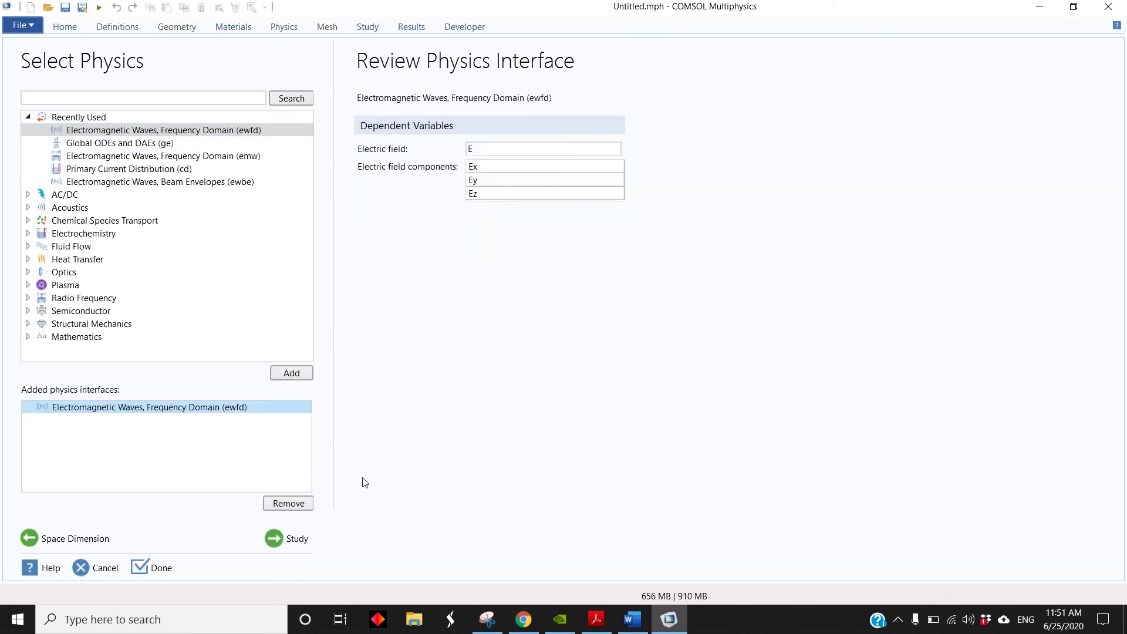
pyautogui.click(288, 538)
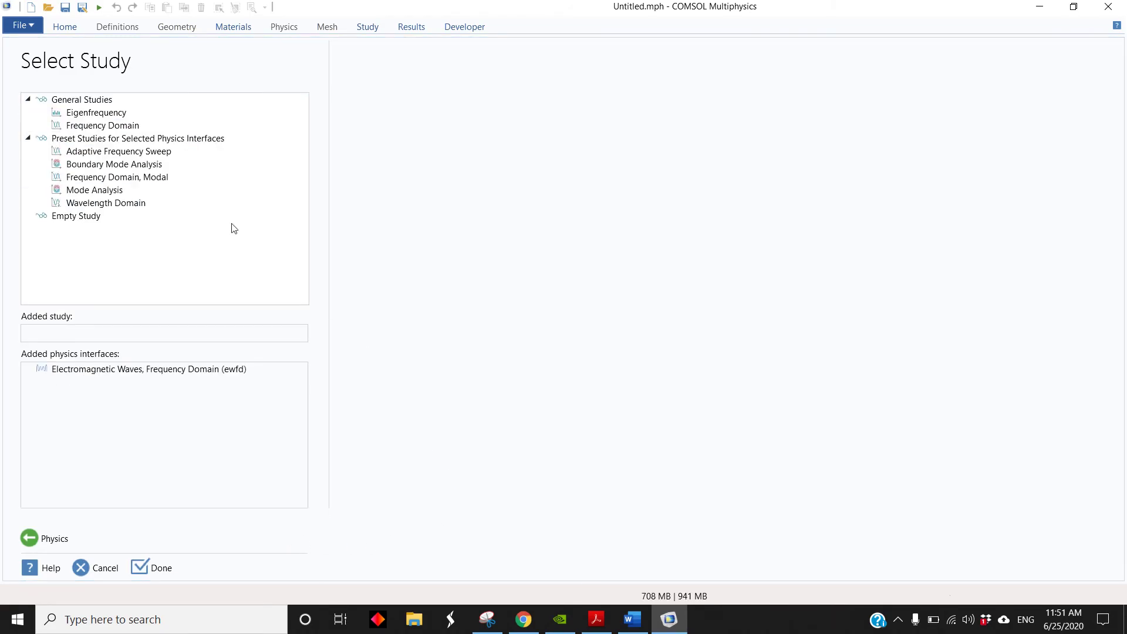
pyautogui.doubleClick(132, 112)
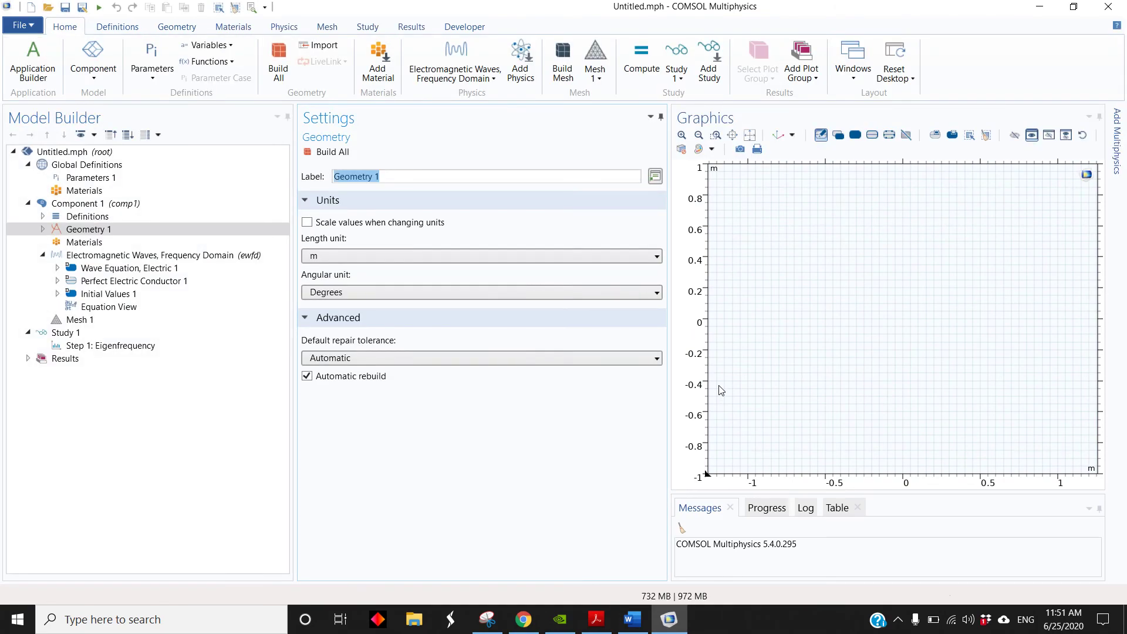
# Step: Define a global parameter a0 with the expression 1[m] in Parameters 1
pyautogui.click(88, 177)
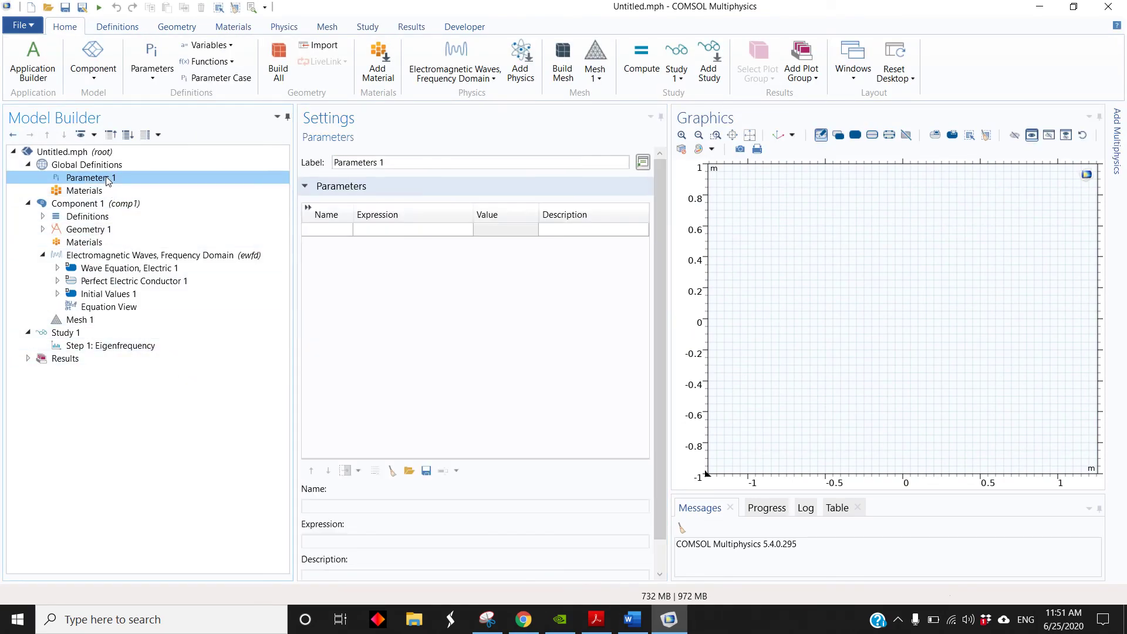
pyautogui.click(341, 230)
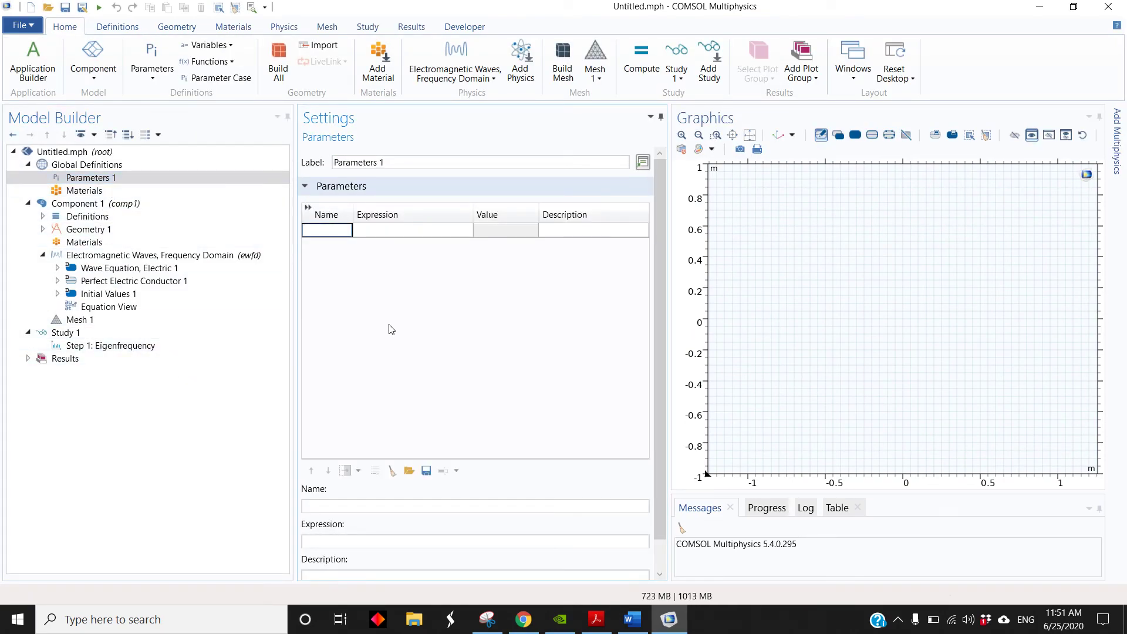
pyautogui.write('a0')
pyautogui.press('Tab')
pyautogui.write('1')
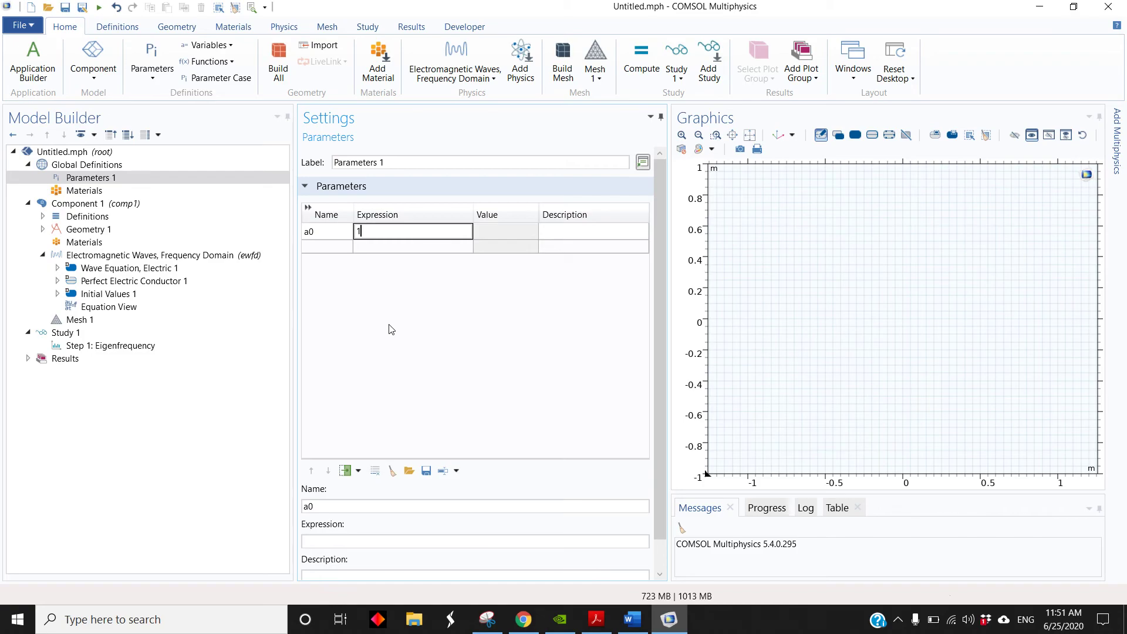
pyautogui.write('[m')
pyautogui.press('BackSpace')
pyautogui.write('[m]')
pyautogui.press('Return')
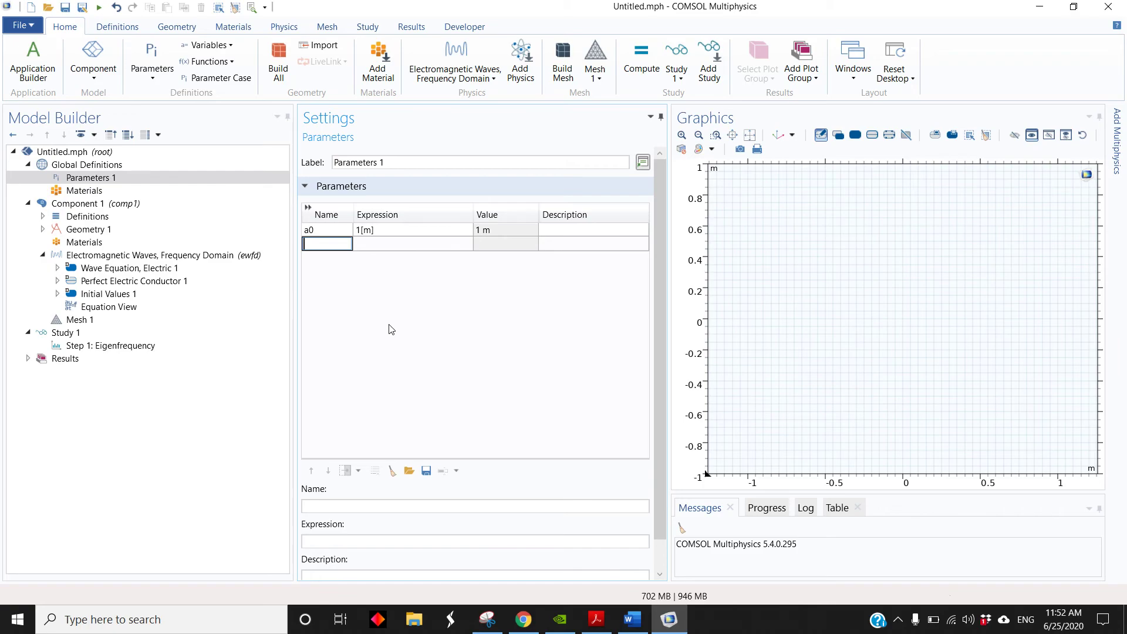
# Step: Add a parameter a0divR with the value 3.125
pyautogui.write('a0divR')
pyautogui.press('Tab')
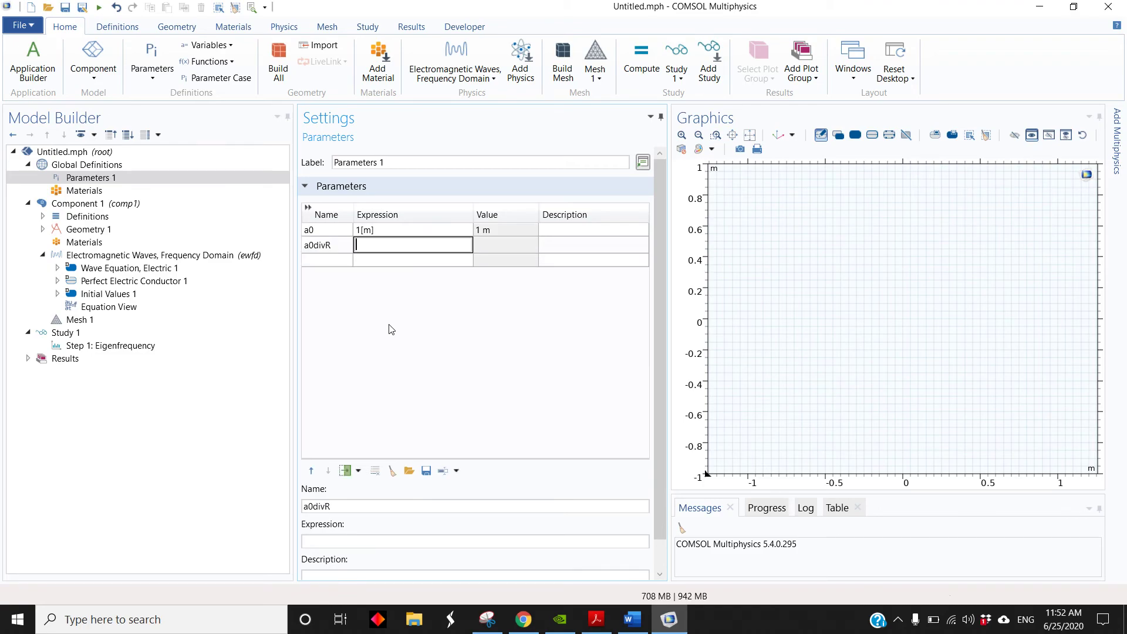
pyautogui.write('3.125')
pyautogui.press('Tab')
pyautogui.press('Tab')
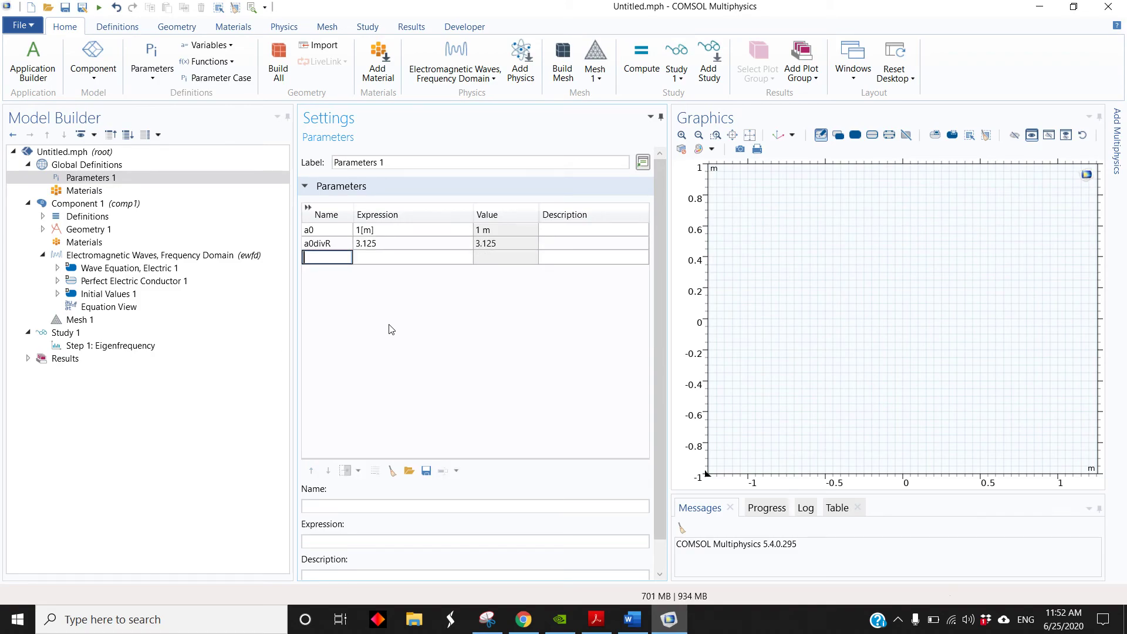
# Step: Add a parameter R with the expression a0/a0divR
pyautogui.write('R')
pyautogui.press('Tab')
pyautogui.write('a0/')
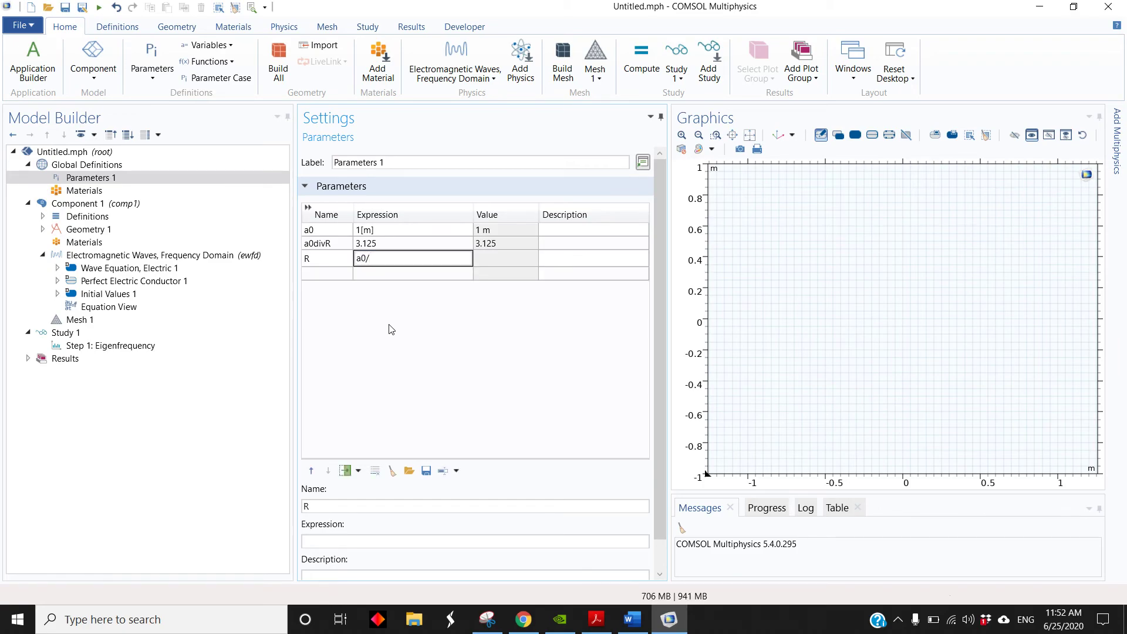
pyautogui.write('a0divR')
pyautogui.press('Tab')
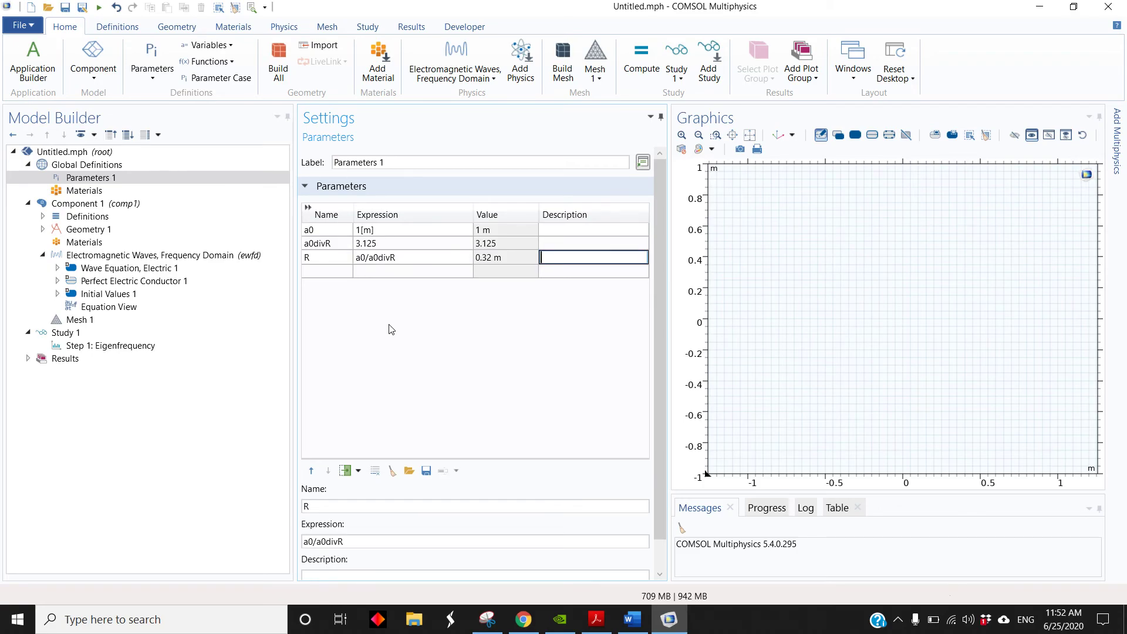
pyautogui.press('Tab')
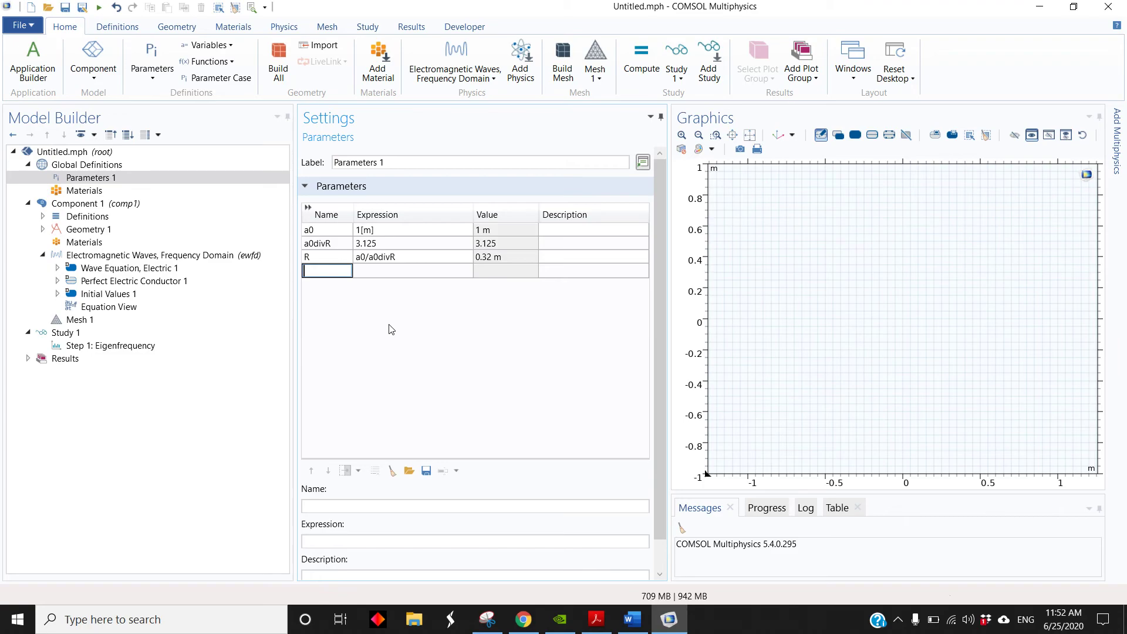
# Step: Add two parameters named alpha and beta without expressions, and select alpha's empty expression
pyautogui.write('alpha')
pyautogui.press('Tab')
pyautogui.press('Tab')
pyautogui.press('Tab')
pyautogui.write('beta')
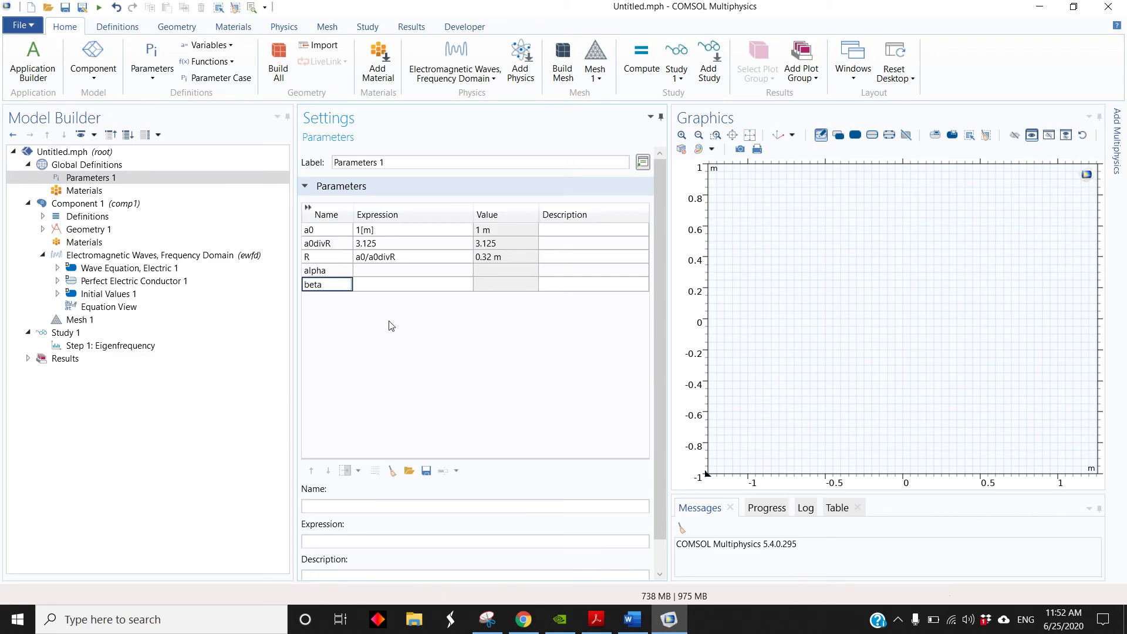
pyautogui.click(407, 271)
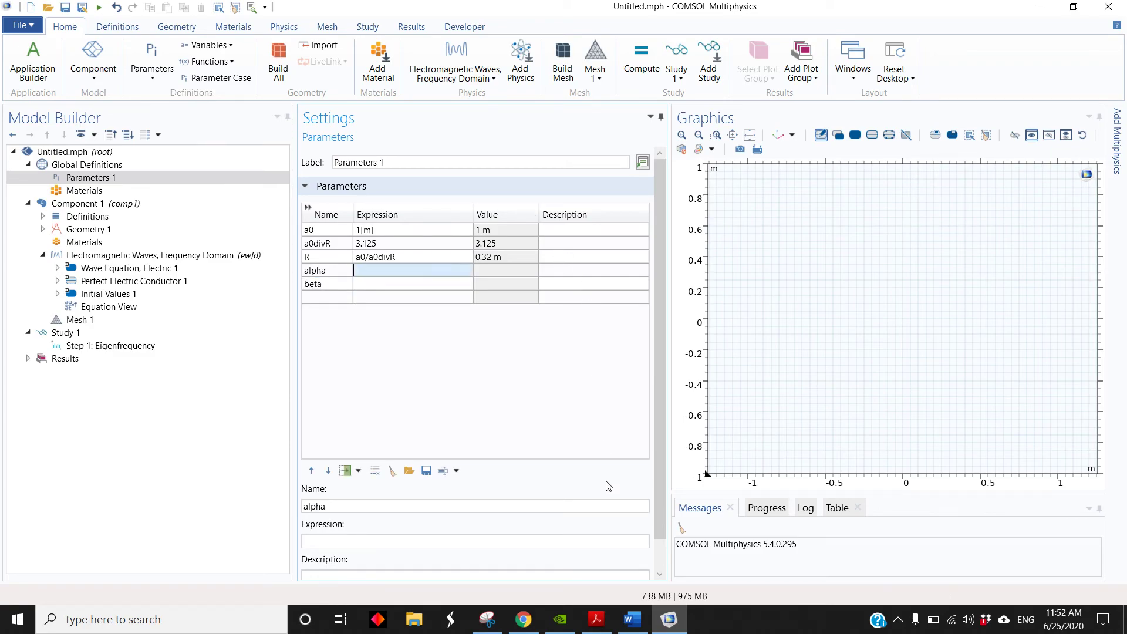
# Step: Switch to the PDF presentation in Acrobat Reader and arrange it side by side with the COMSOL window
pyautogui.click(596, 619)
pyautogui.moveTo(752, 13); pyautogui.dragTo(1, 176)
pyautogui.click(751, 246)
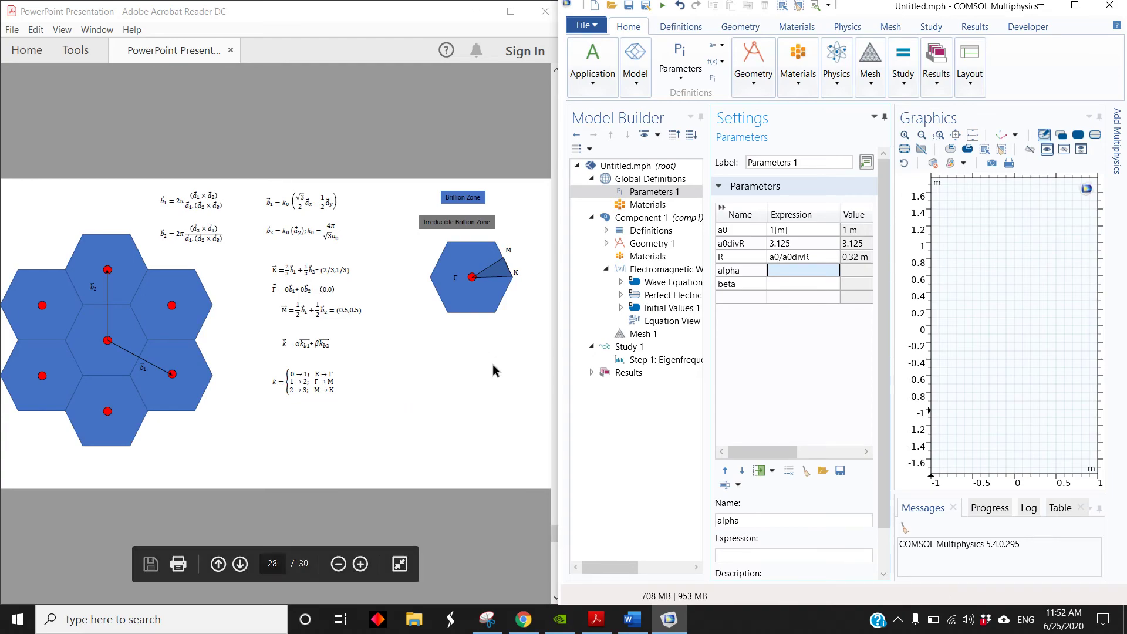
# Step: Examine the piecewise alpha and beta formulas on page 29 of the PDF at an enlarged zoom
pyautogui.scroll(-1, 440, 382)
pyautogui.scroll(1, 449, 386)
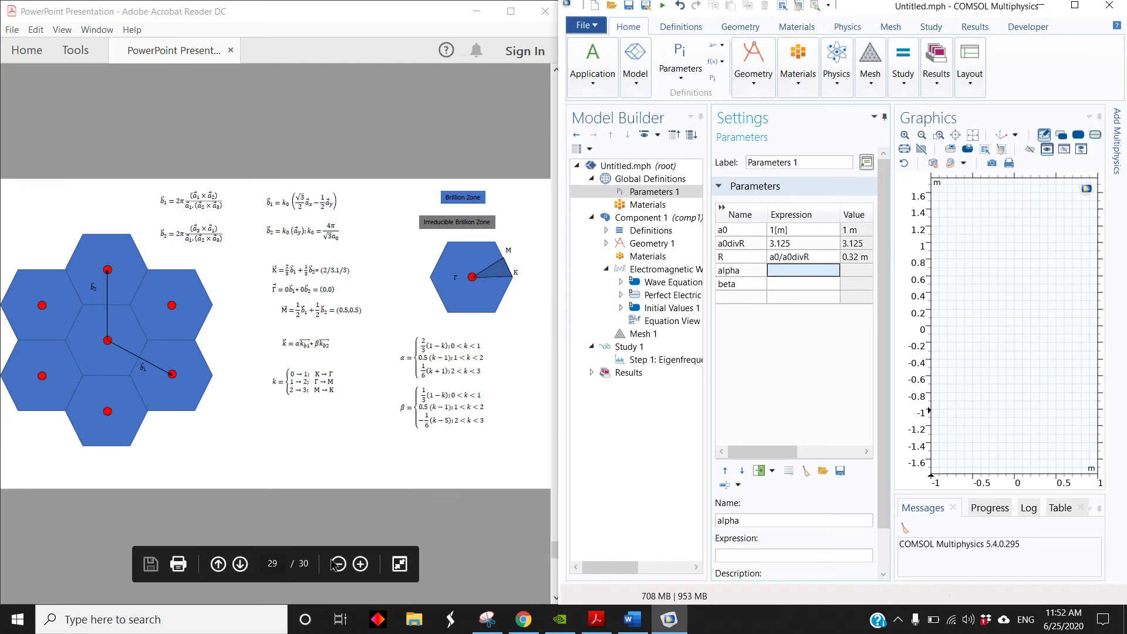
pyautogui.click(360, 564)
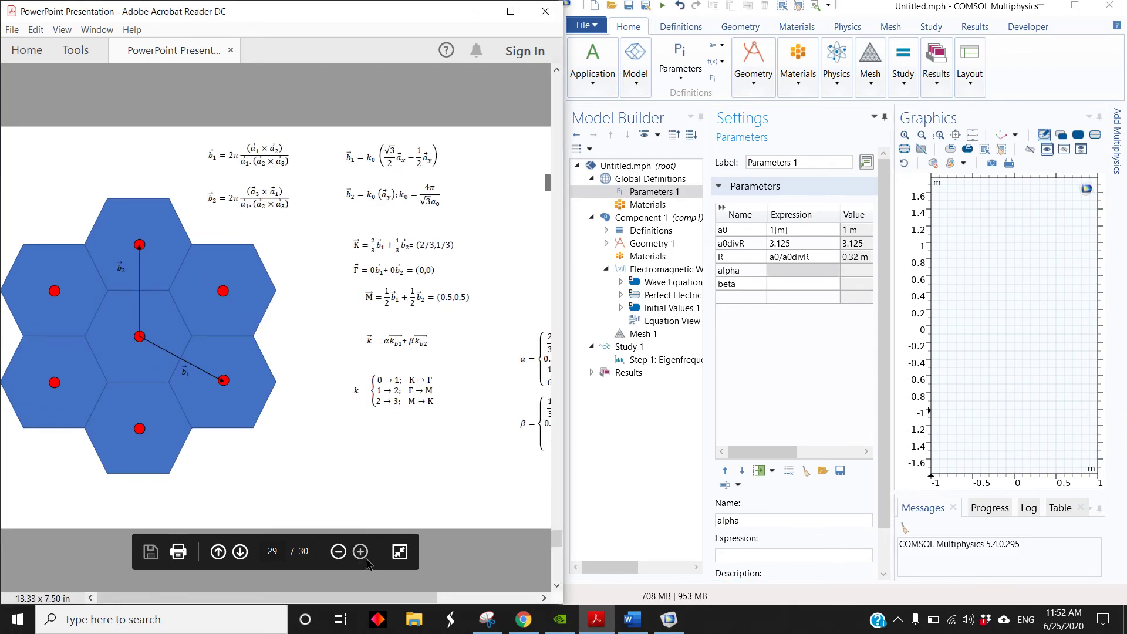
pyautogui.click(361, 555)
pyautogui.click(361, 555)
pyautogui.click(361, 555)
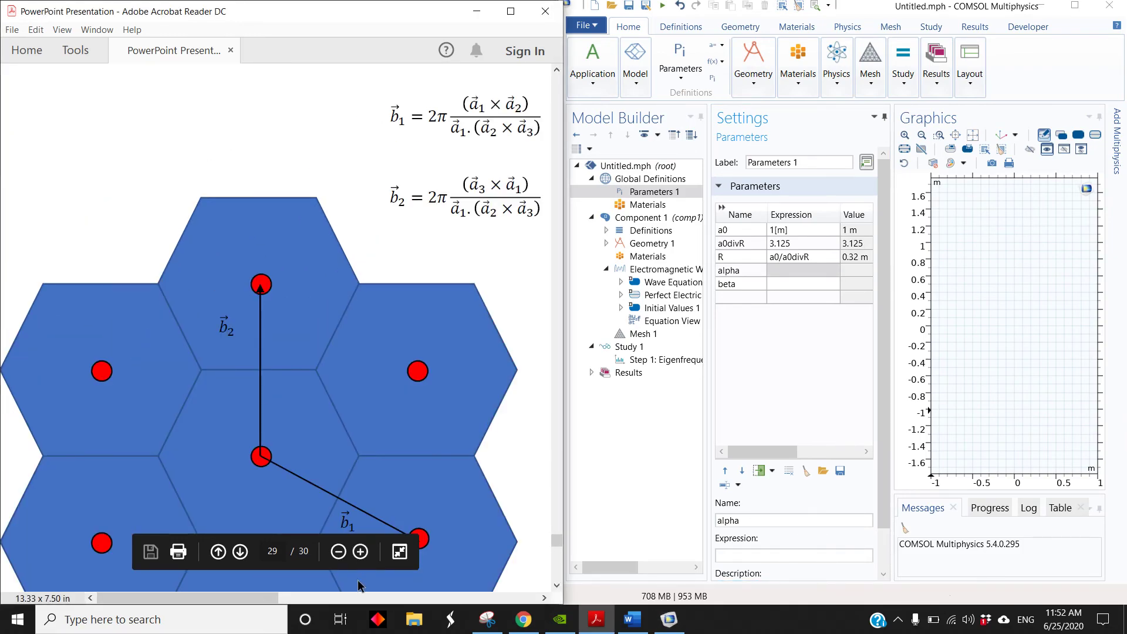
pyautogui.moveTo(295, 599); pyautogui.dragTo(508, 592)
pyautogui.scroll(-3, 487, 363)
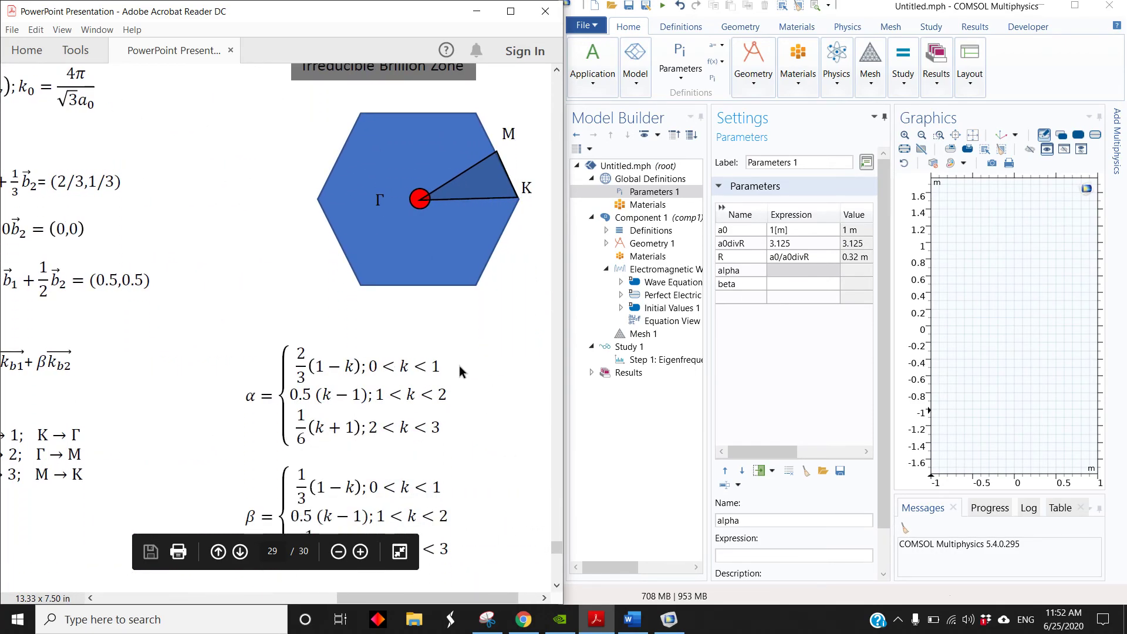
# Step: Return to COMSOL and widen the parameter settings area and the Expression column for long formulas
pyautogui.click(790, 275)
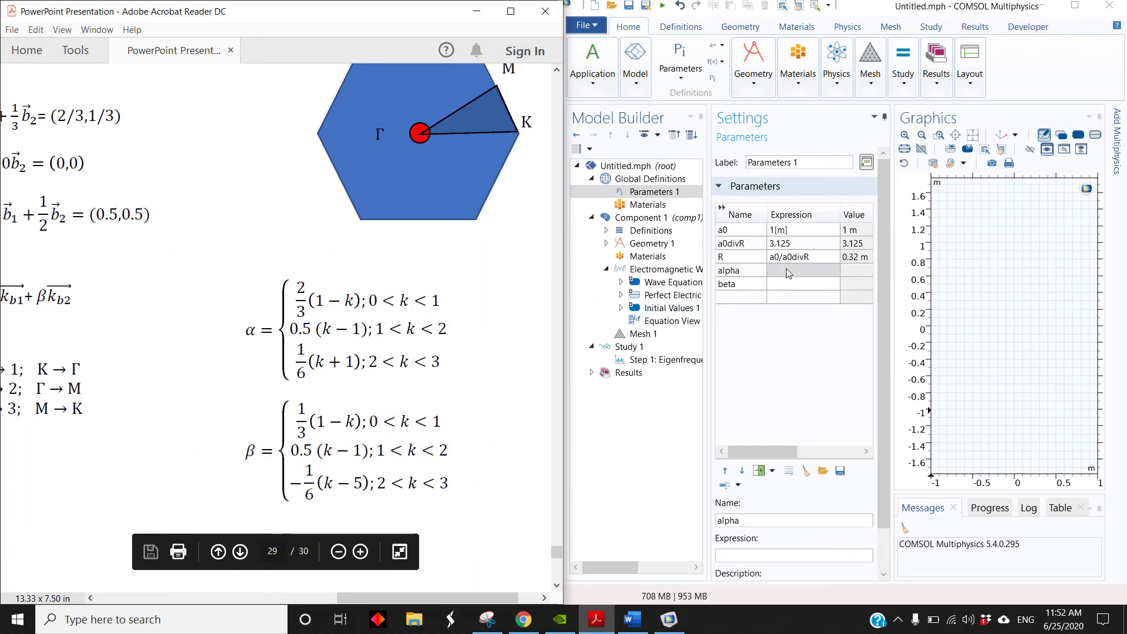
pyautogui.moveTo(891, 267); pyautogui.dragTo(1016, 262)
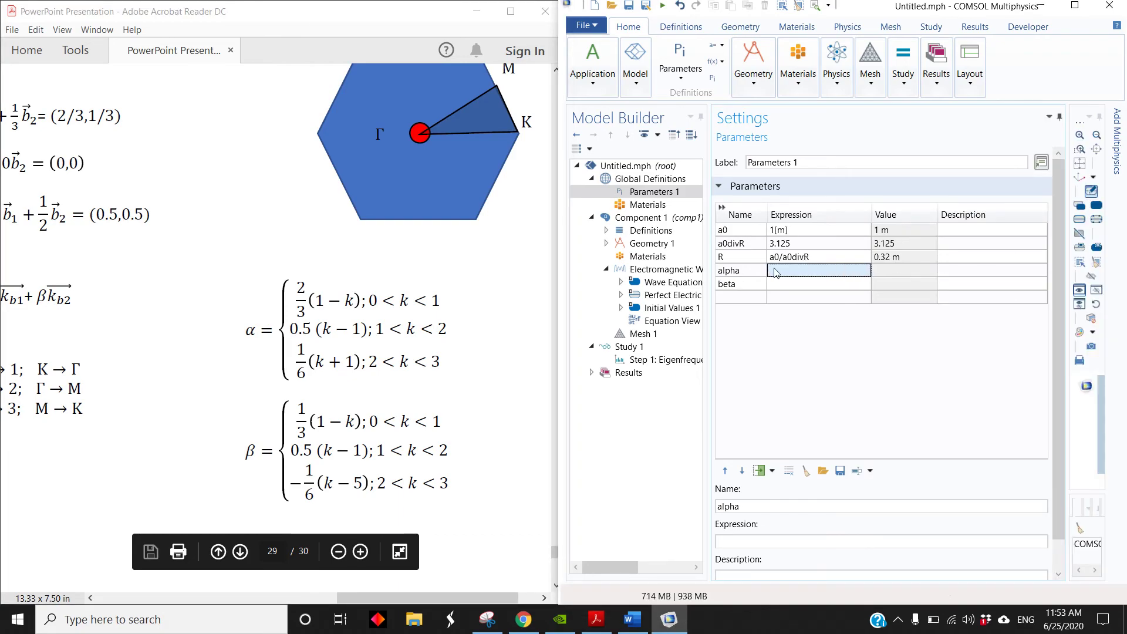
pyautogui.moveTo(871, 216); pyautogui.dragTo(973, 217)
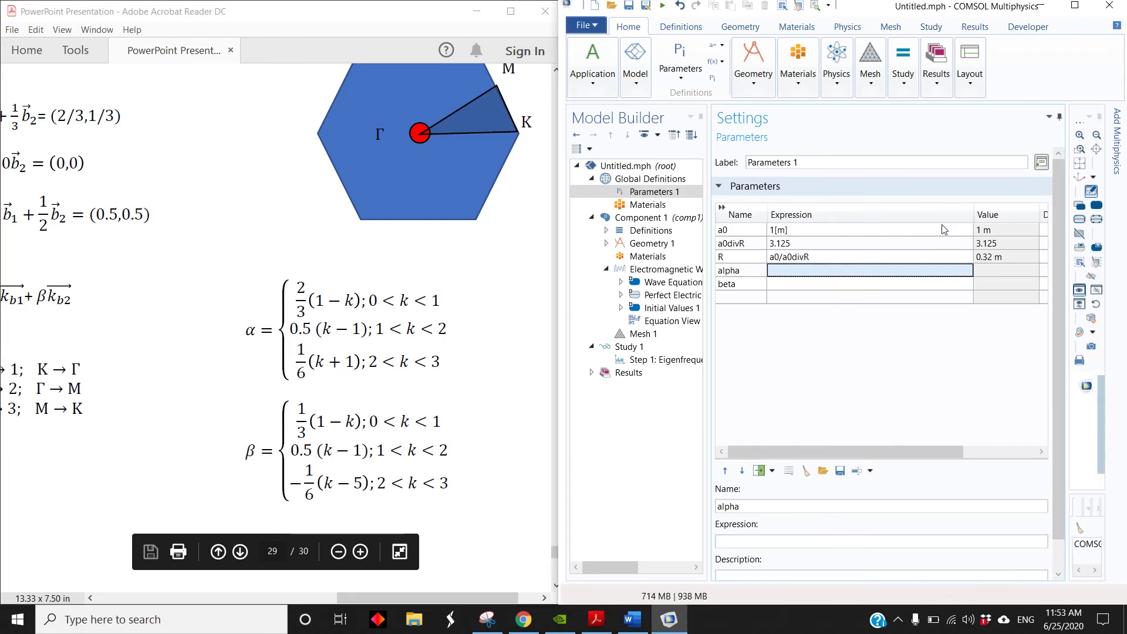
# Step: Set alpha's expression to if(k<1,2/3*(1-k),if(k<2,0.5*(k-1),1/6*(k+1)))
pyautogui.click(789, 271)
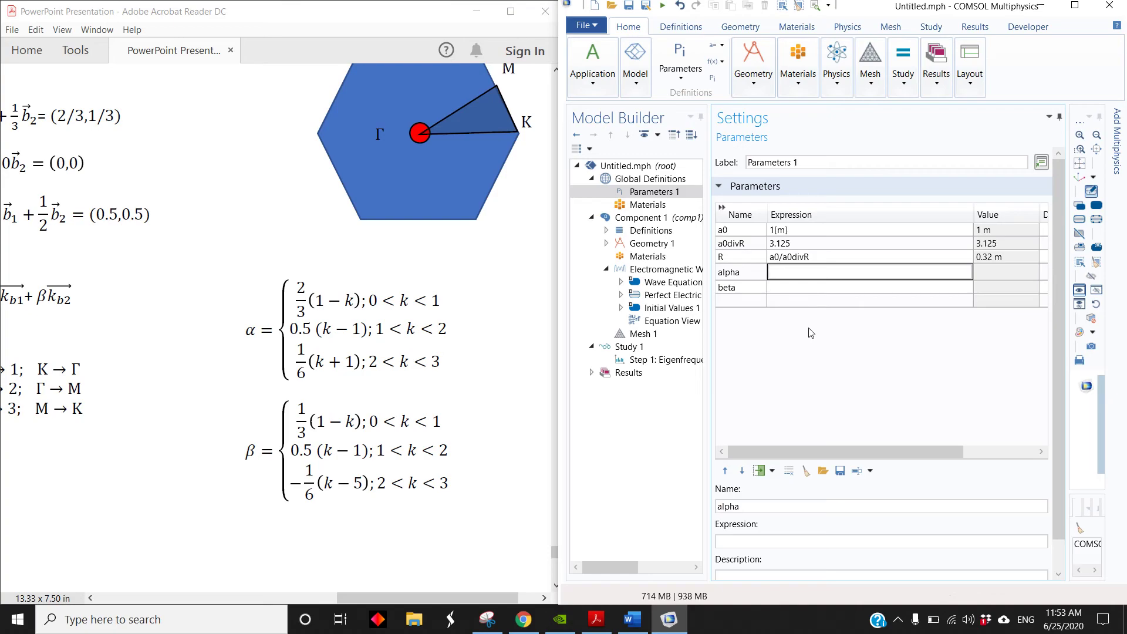
pyautogui.write('if(k<1,2/3*(1-k),if(k<2,0.5*(k-1),1/6')
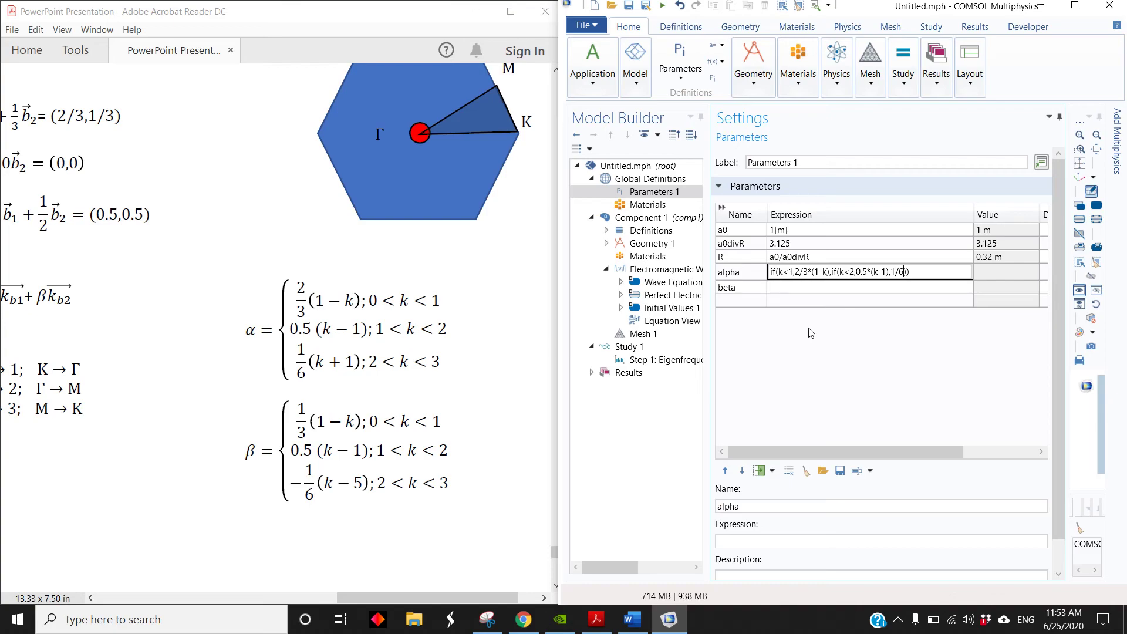
pyautogui.write('*(k+1)')
pyautogui.write(')')
pyautogui.press('Tab')
pyautogui.press('Tab')
pyautogui.press('Tab')
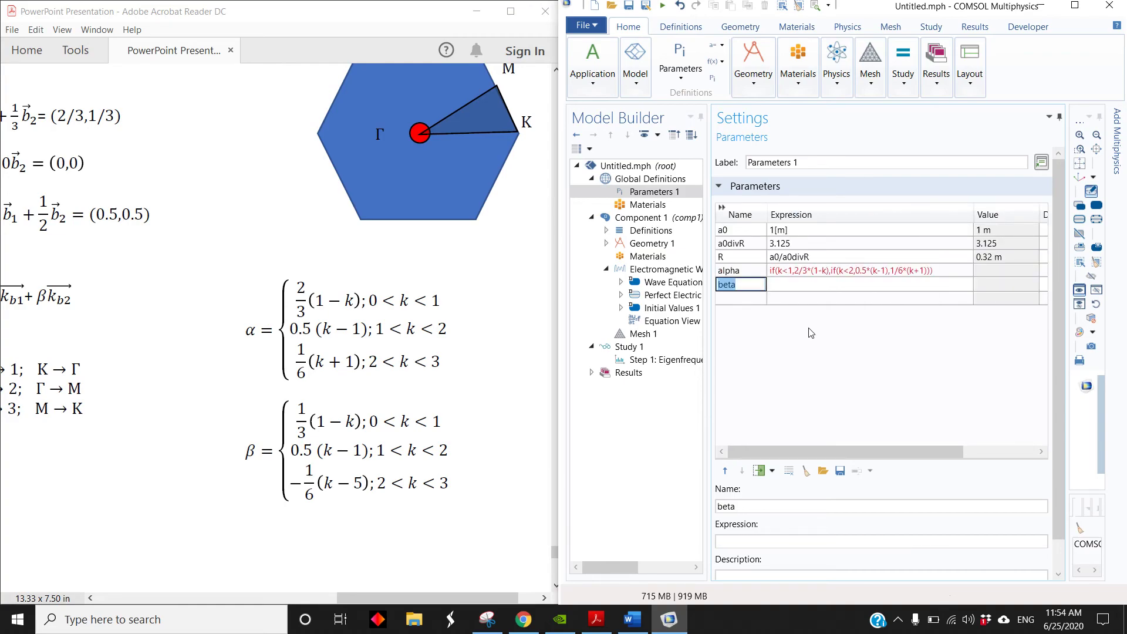
pyautogui.press('Tab')
# Step: Copy alpha's full expression into beta's expression
pyautogui.click(949, 272)
pyautogui.click(948, 272)
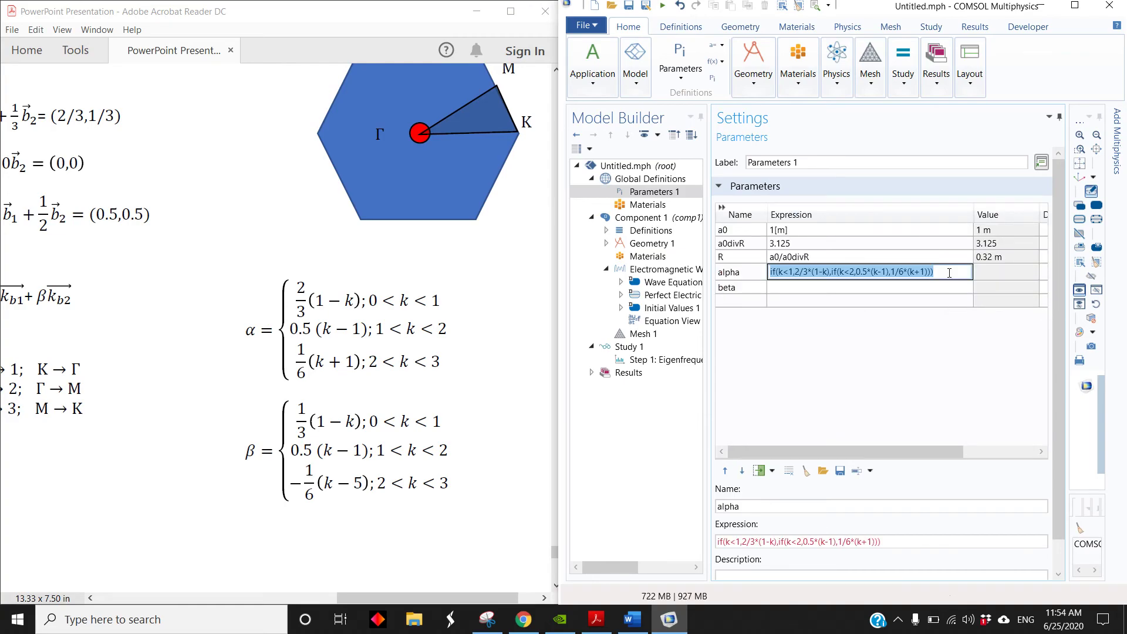
pyautogui.hotkey('ctrl', 'c')
pyautogui.click(922, 291)
pyautogui.hotkey('ctrl', 'v')
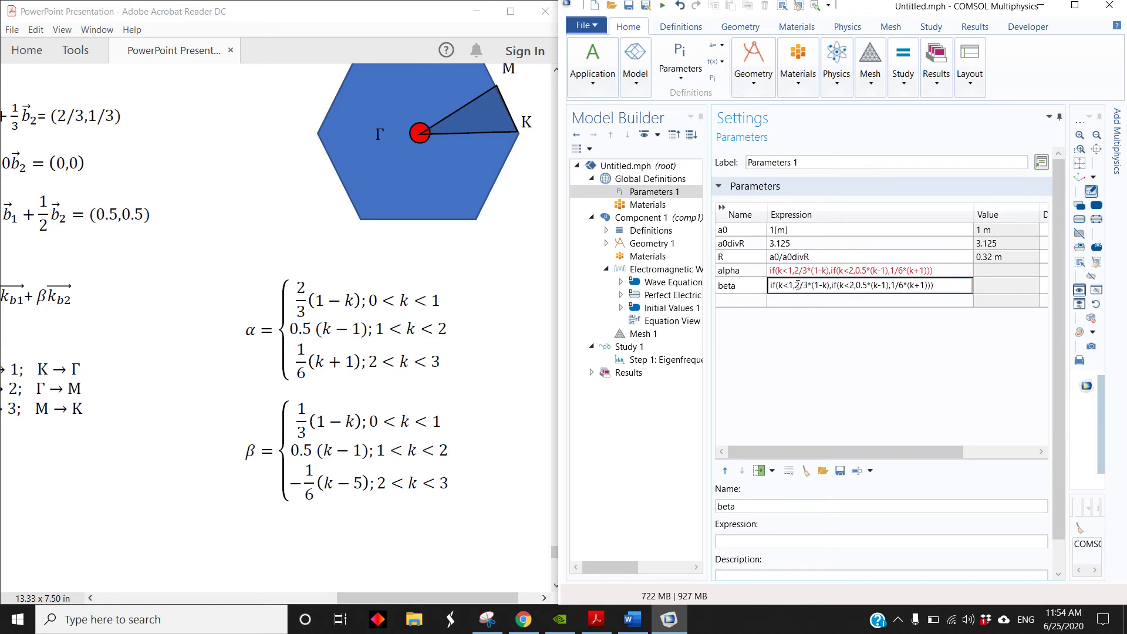
# Step: Edit beta's copied expression to if(k<1,1/3*(1-k),if(k<2,0.5*(k-1),-1/6*(k-5)))
pyautogui.press('Delete')
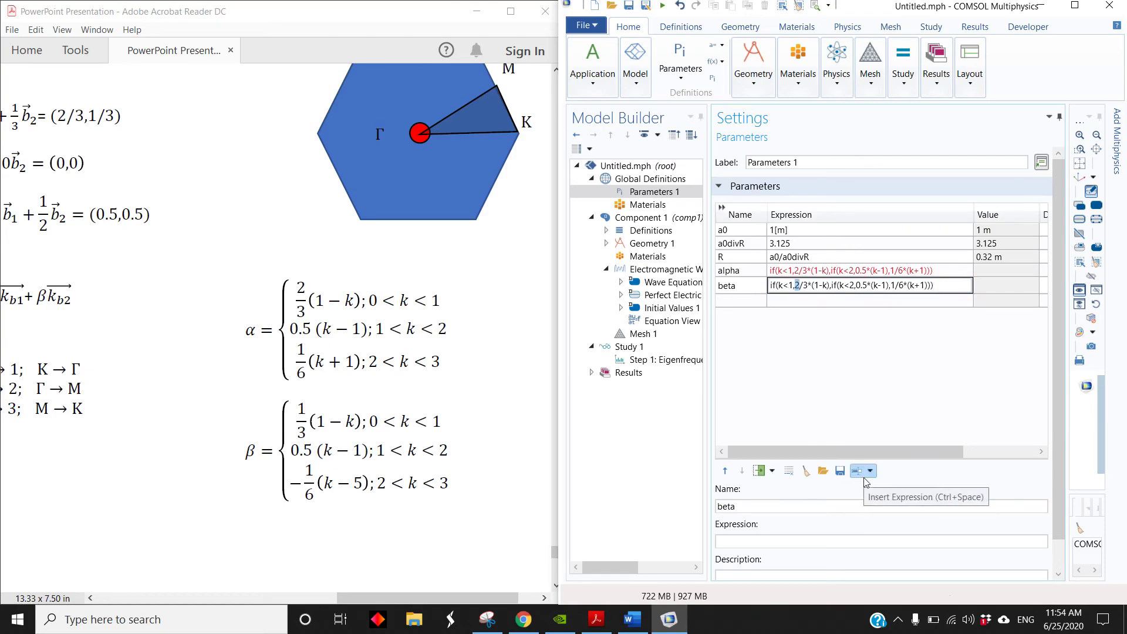
pyautogui.write('1')
pyautogui.press('Right')
pyautogui.press('Right')
pyautogui.press('Right')
pyautogui.press('Right')
pyautogui.press('Right')
pyautogui.press('Right')
pyautogui.press('Right')
pyautogui.press('Right')
pyautogui.press('Right')
pyautogui.press('Right')
pyautogui.press('Right')
pyautogui.press('Right')
pyautogui.press('Right')
pyautogui.press('Right')
pyautogui.press('Right')
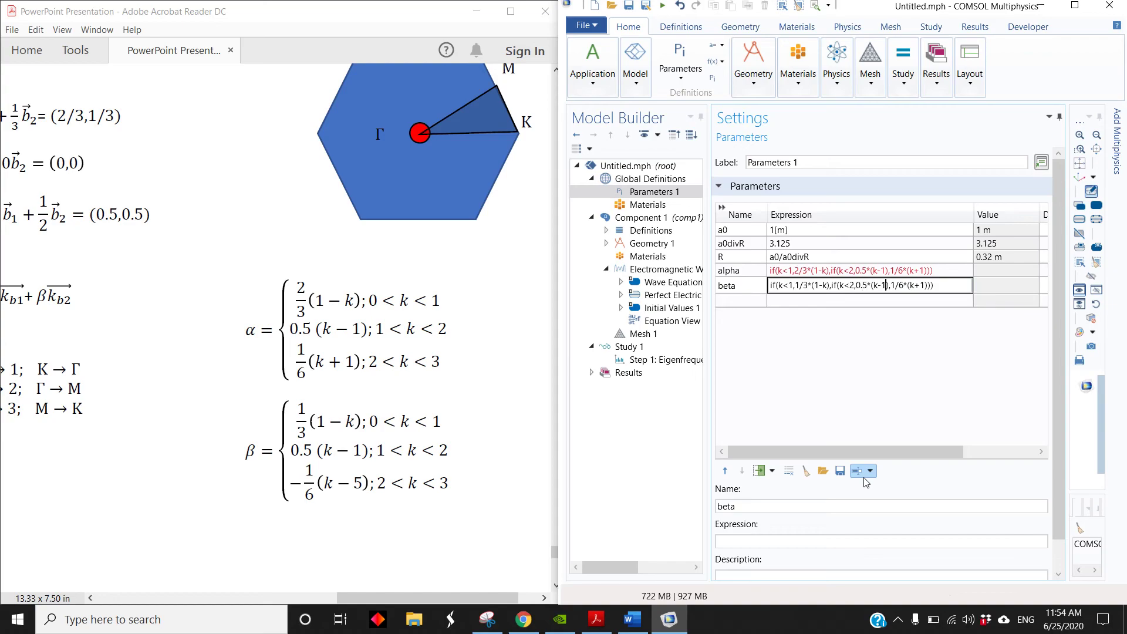
pyautogui.press('Right')
pyautogui.write('-')
pyautogui.press('BackSpace')
pyautogui.press('BackSpace')
pyautogui.write('-5')
pyautogui.press('Return')
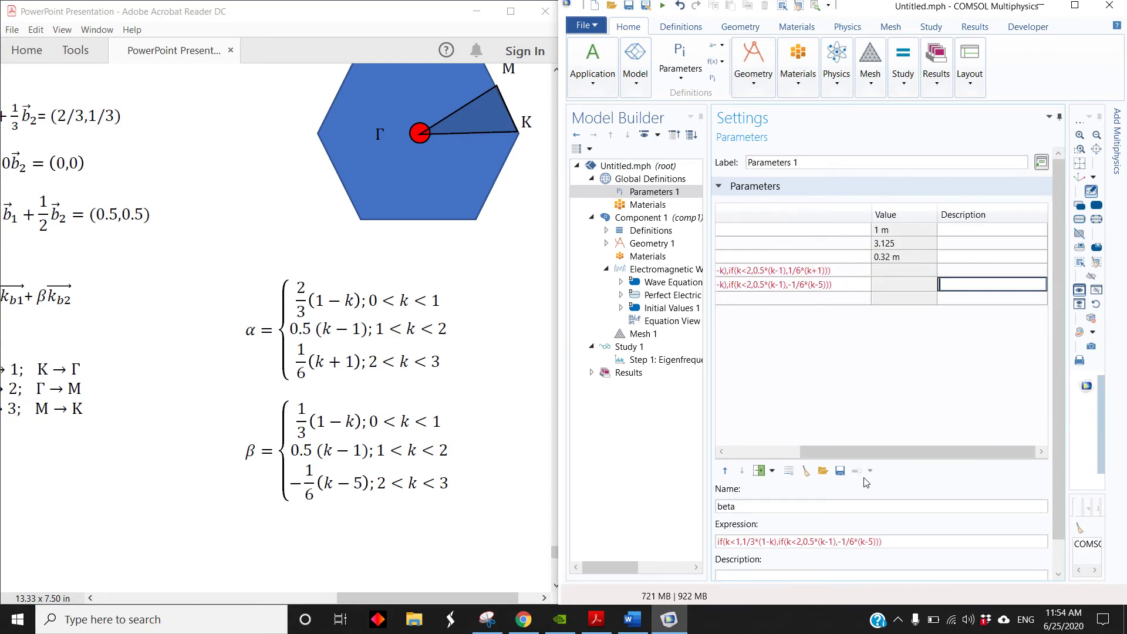
# Step: Add a parameter k with the value 0
pyautogui.write('k')
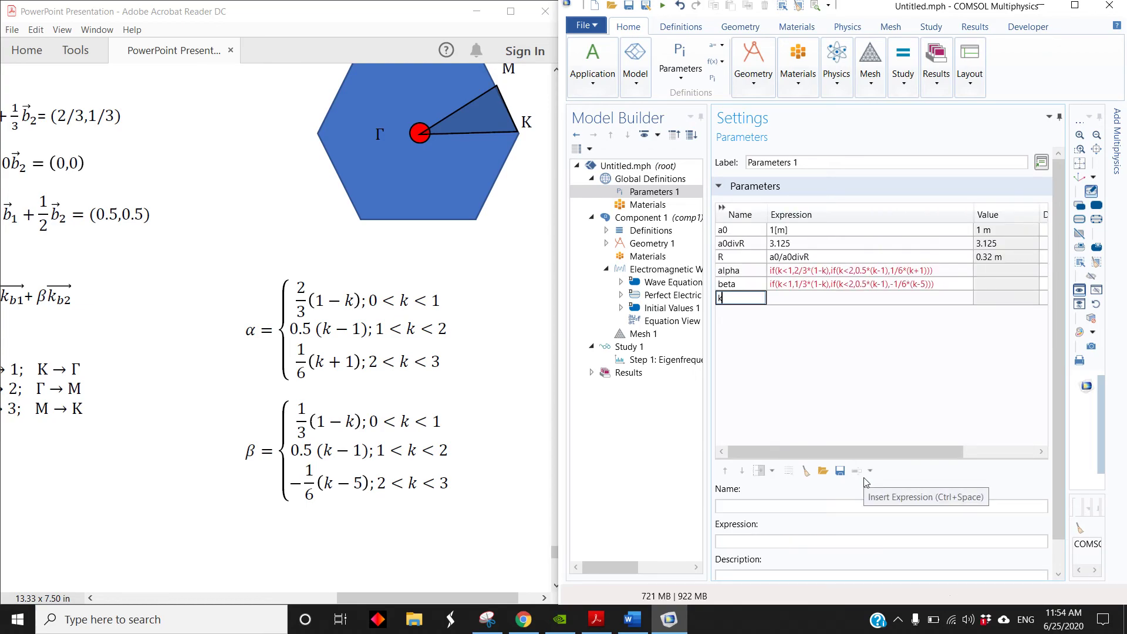
pyautogui.press('Tab')
pyautogui.write('0')
pyautogui.press('Tab')
pyautogui.press('Return')
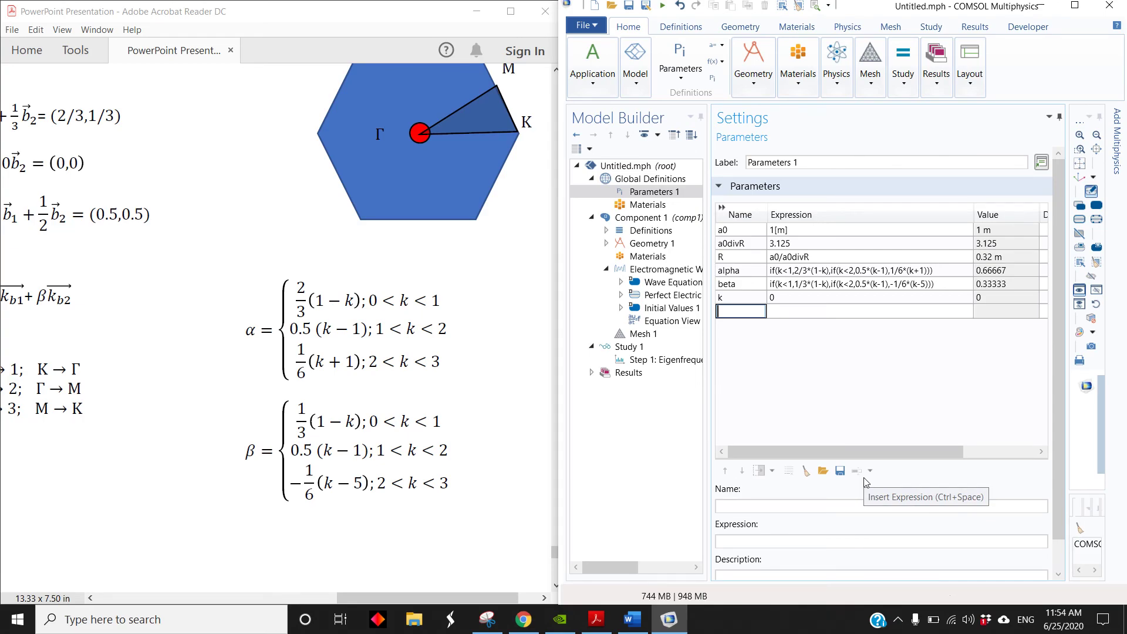
# Step: Add two parameters named kx and ky for the wave vector components given in the presentation
pyautogui.scroll(4, 436, 371)
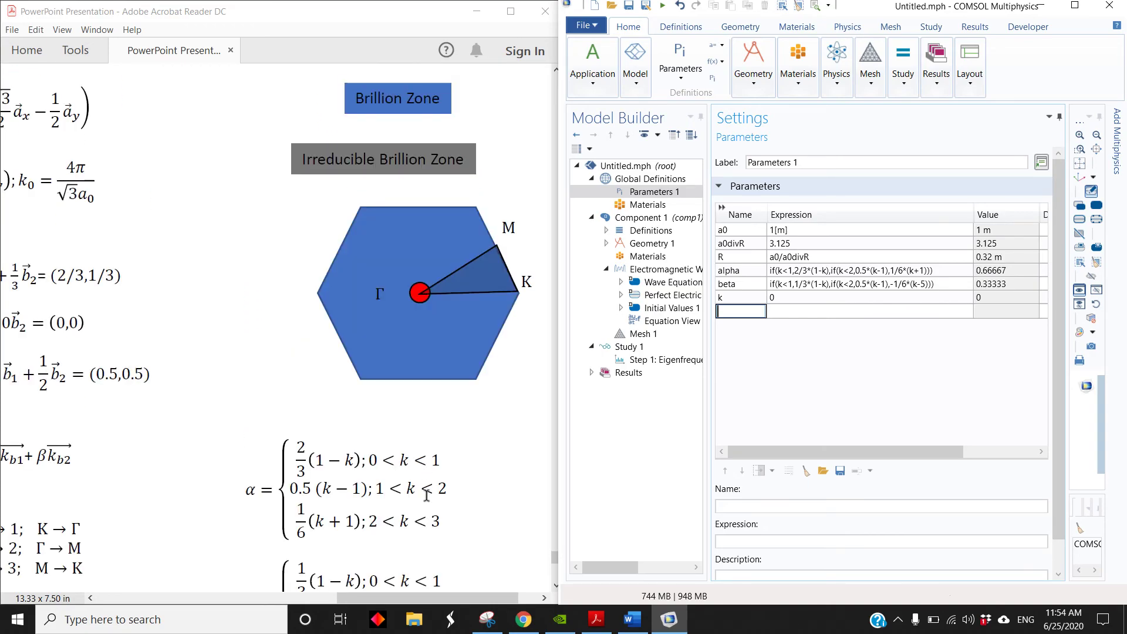
pyautogui.moveTo(427, 598); pyautogui.dragTo(350, 598)
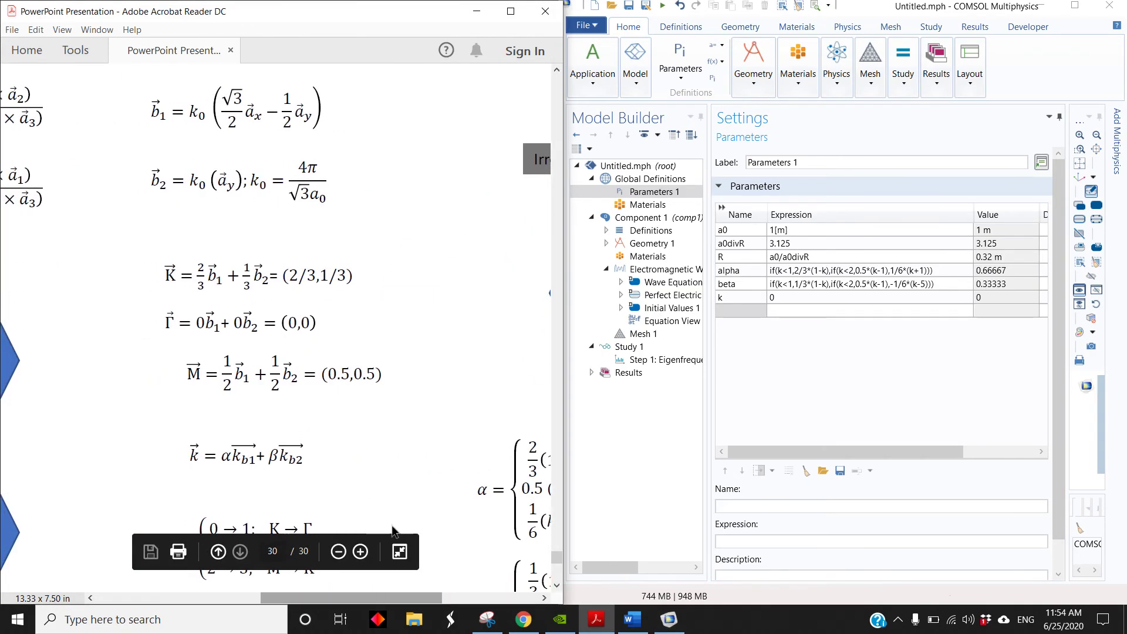
pyautogui.scroll(-5, 401, 456)
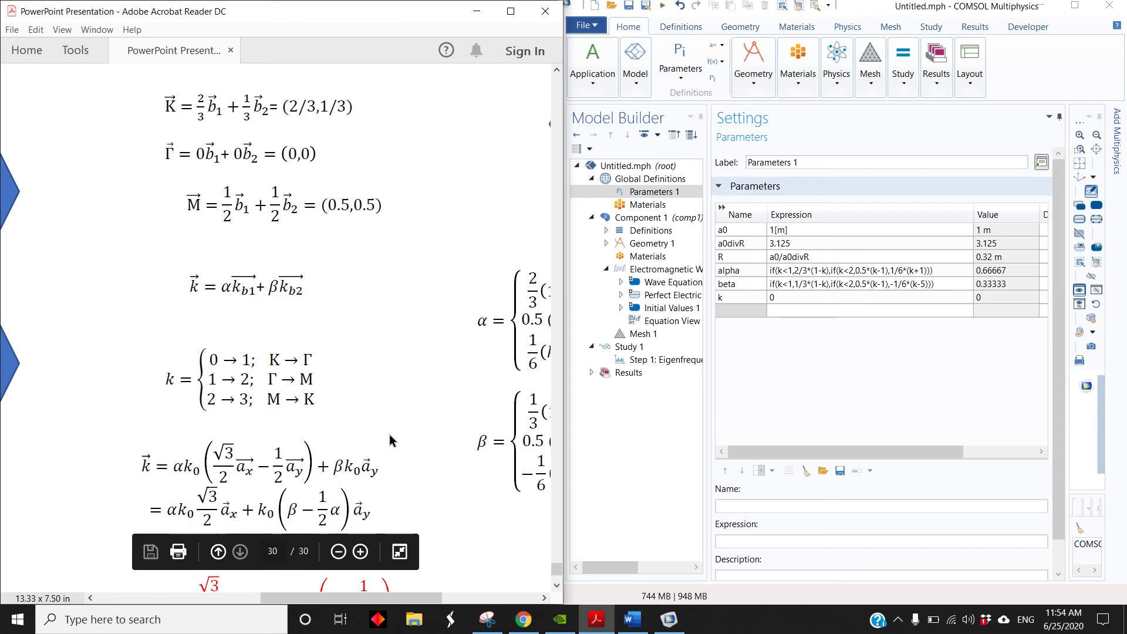
pyautogui.scroll(-2, 389, 434)
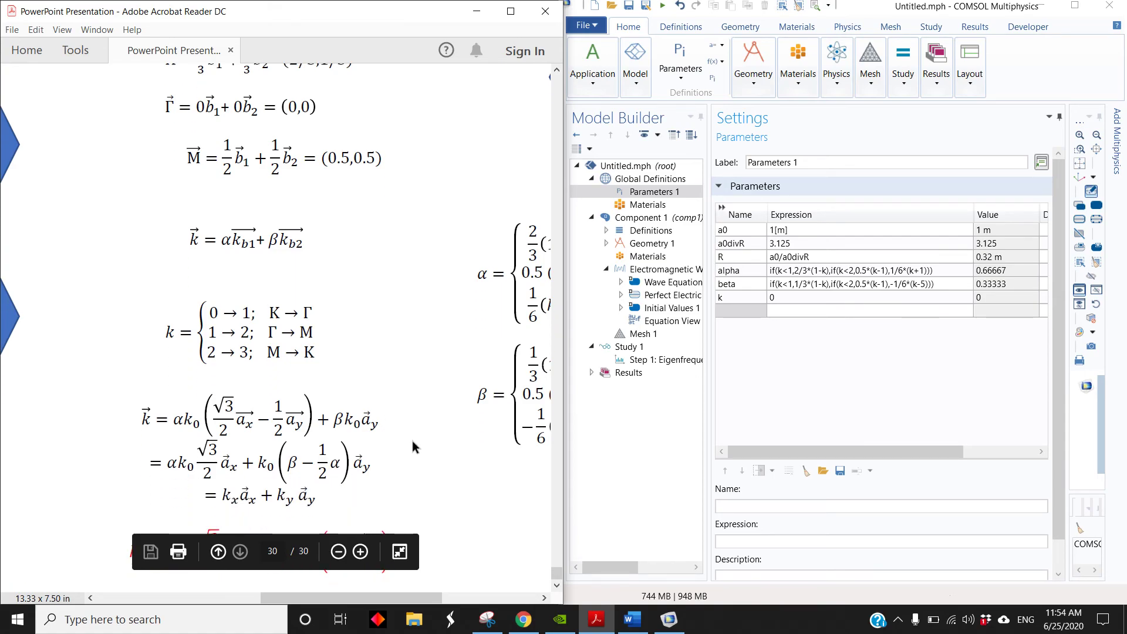
pyautogui.click(802, 324)
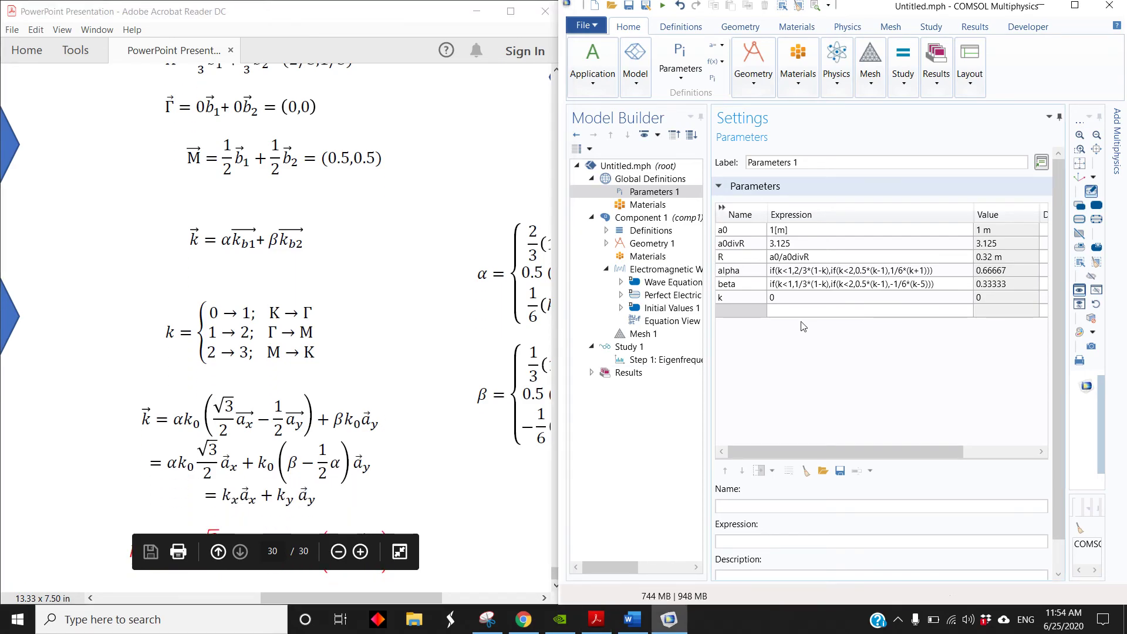
pyautogui.click(752, 317)
pyautogui.write('kx')
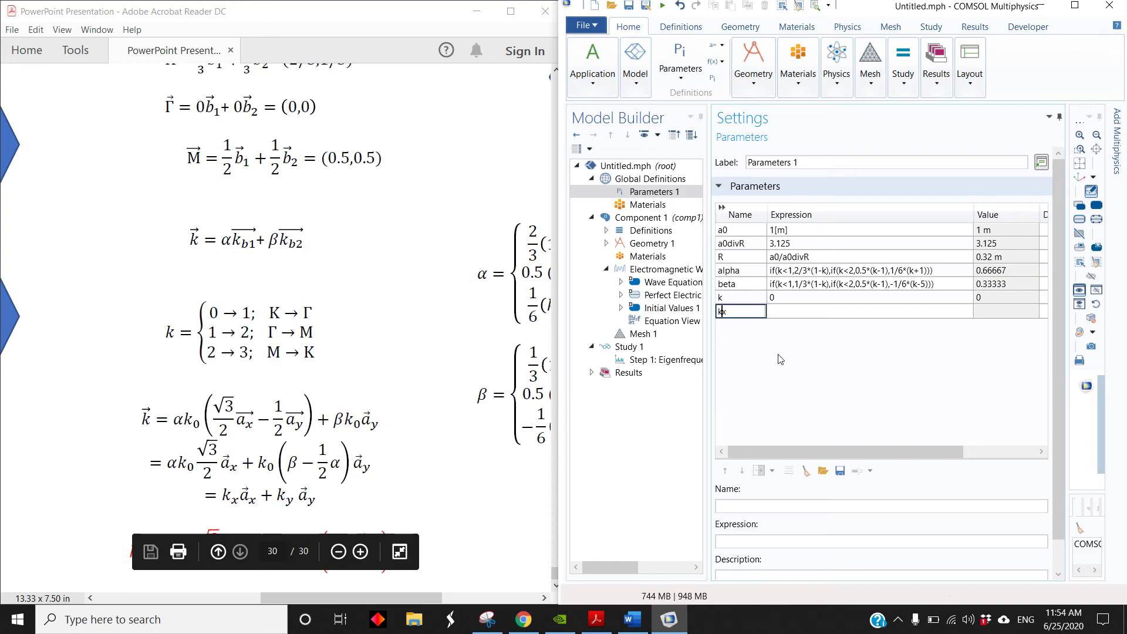
pyautogui.press('Tab')
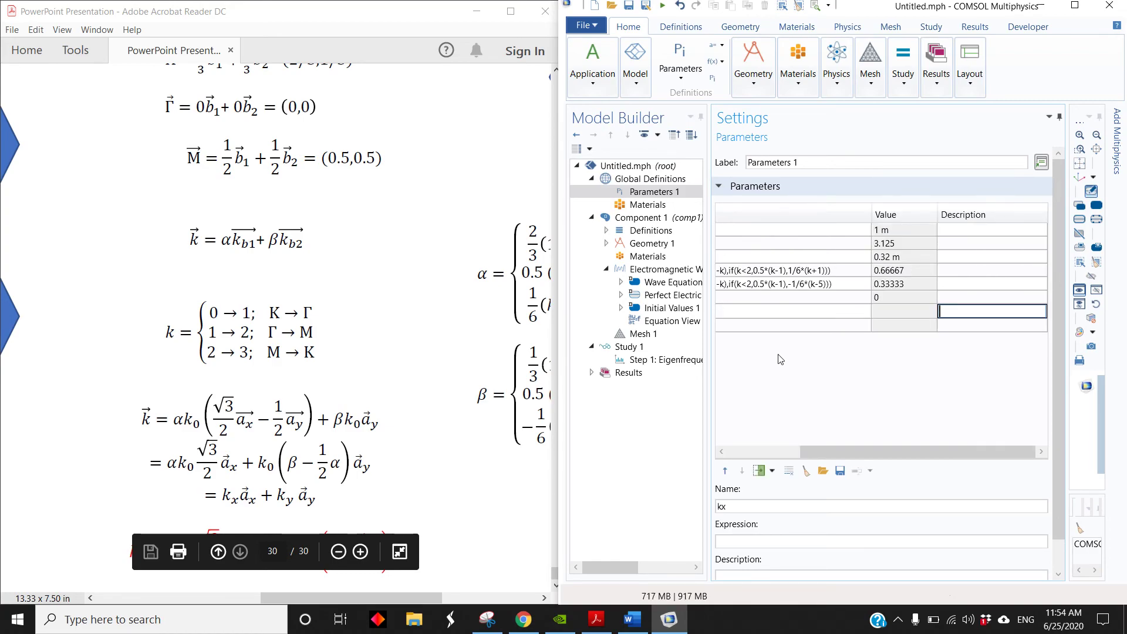
pyautogui.press('Tab')
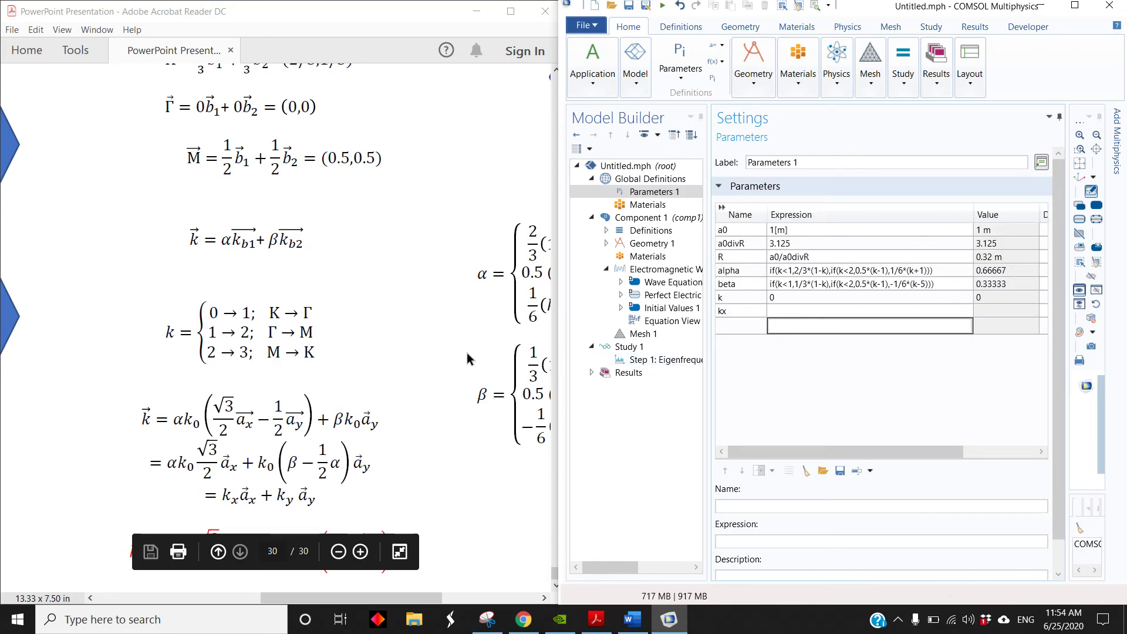
pyautogui.click(739, 324)
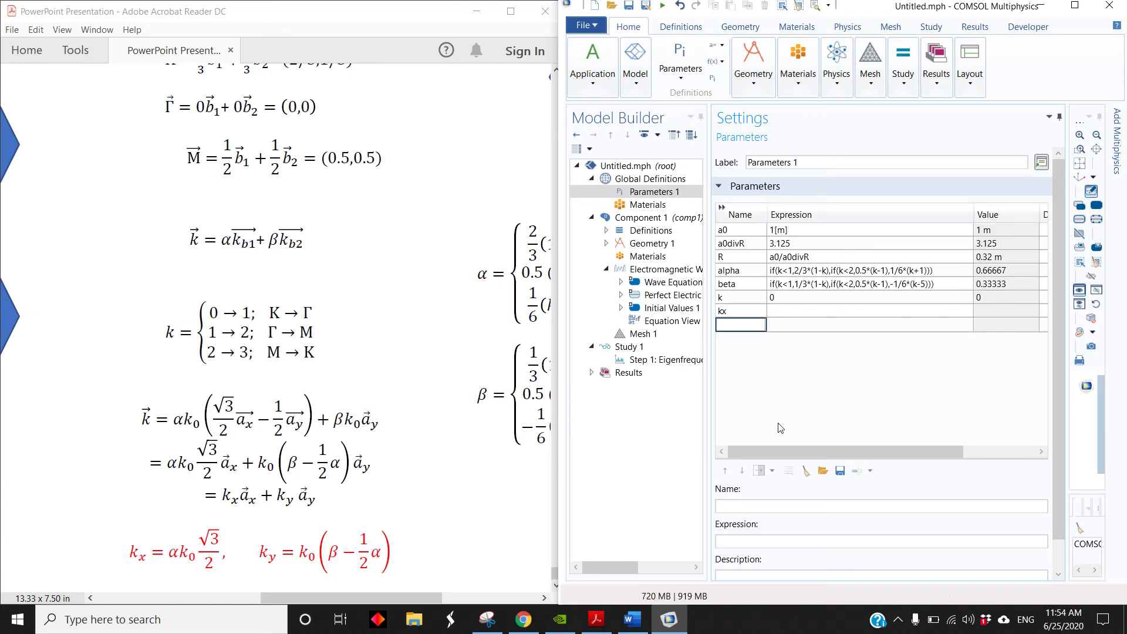
pyautogui.write('ky')
# Step: Set kx's expression to alpha*k0*sqrt(3)/2 and ky's expression to k0*(beta-0.5*alpha)
pyautogui.click(796, 311)
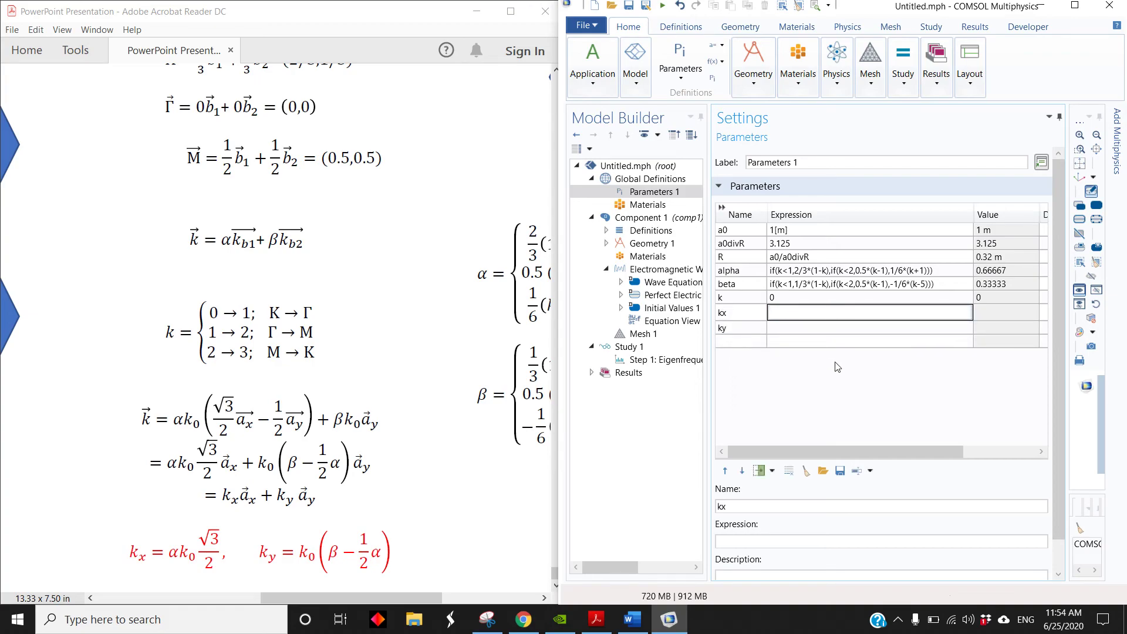
pyautogui.write('alp')
pyautogui.write('ha*k0*sqrt(3)/2')
pyautogui.press('Return')
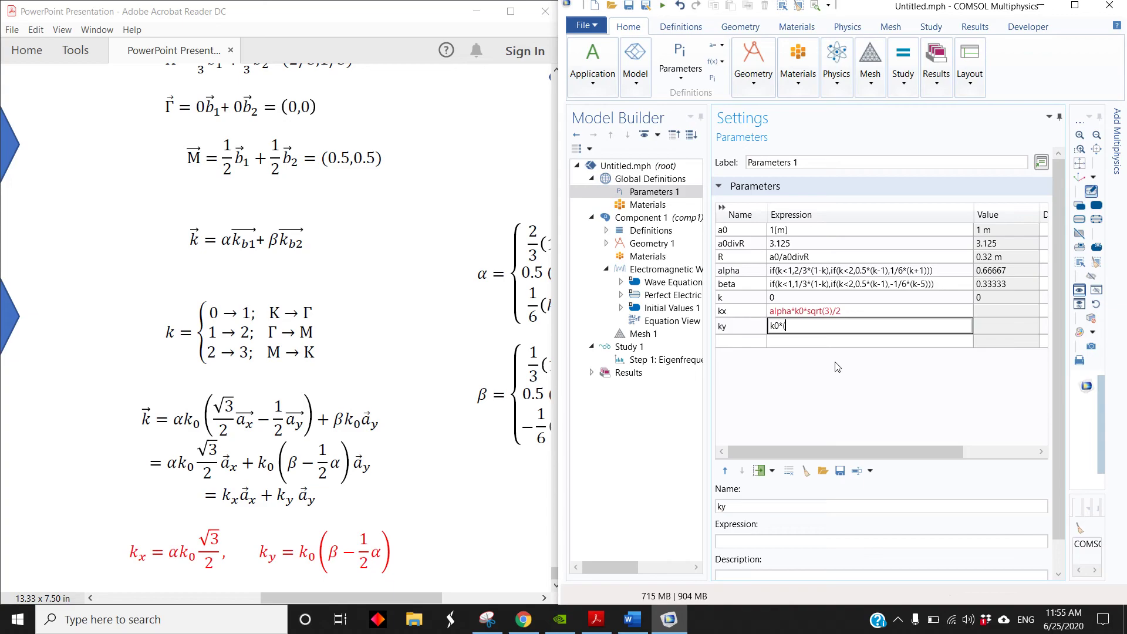
pyautogui.write('k0*(beta-0.5*alpha')
pyautogui.press('Return')
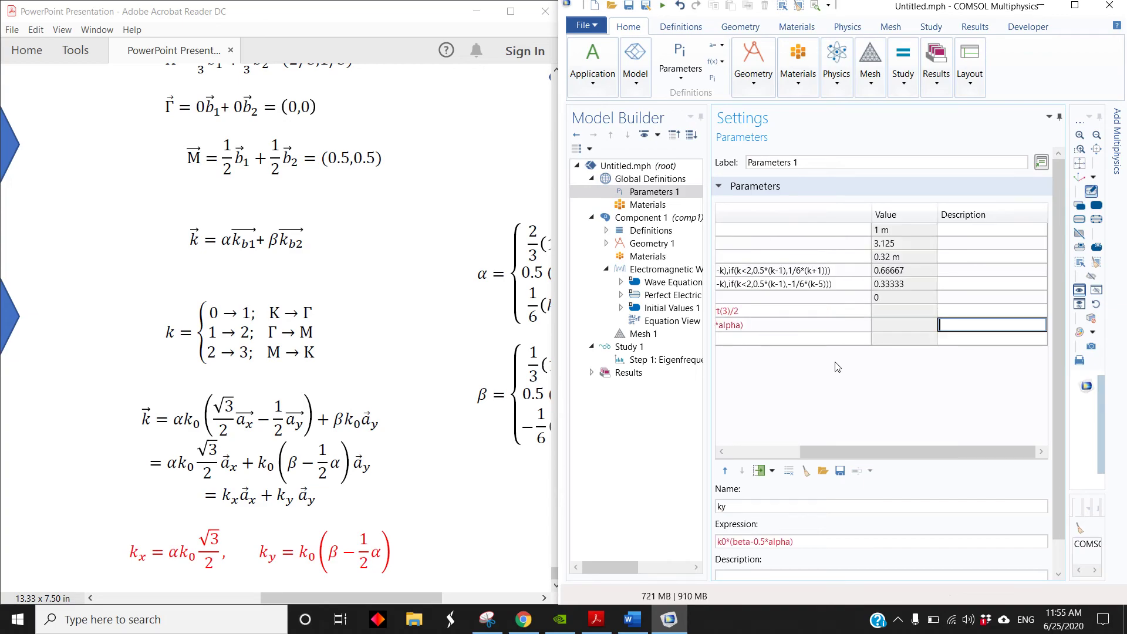
# Step: Add a parameter k0 with the expression 4*pi/sqrt(3)/a0
pyautogui.write('k0')
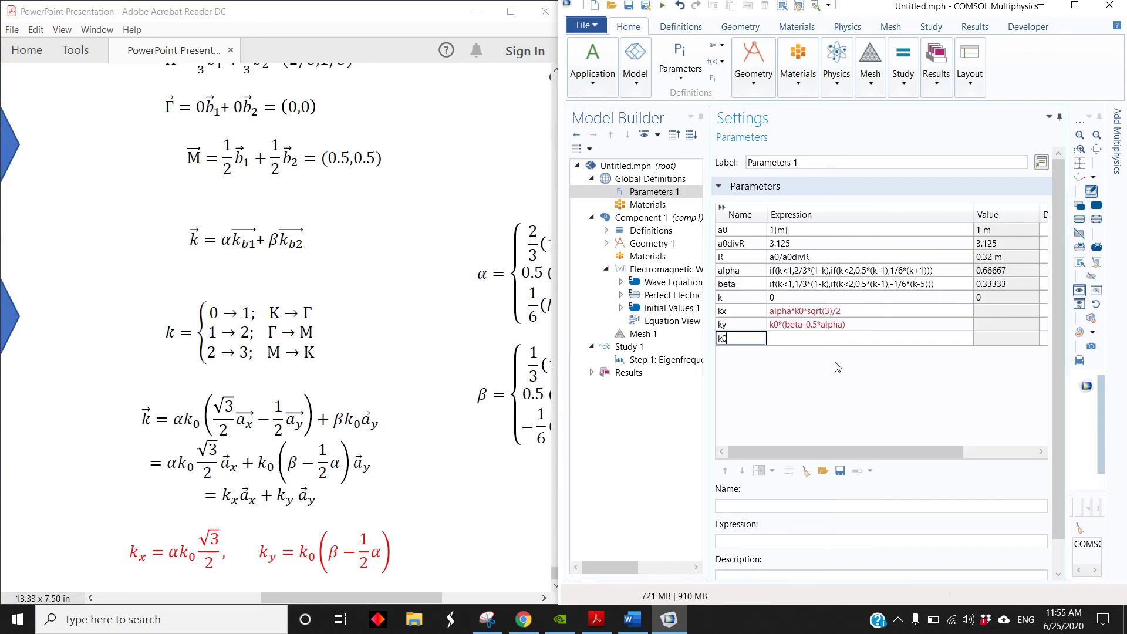
pyautogui.press('Tab')
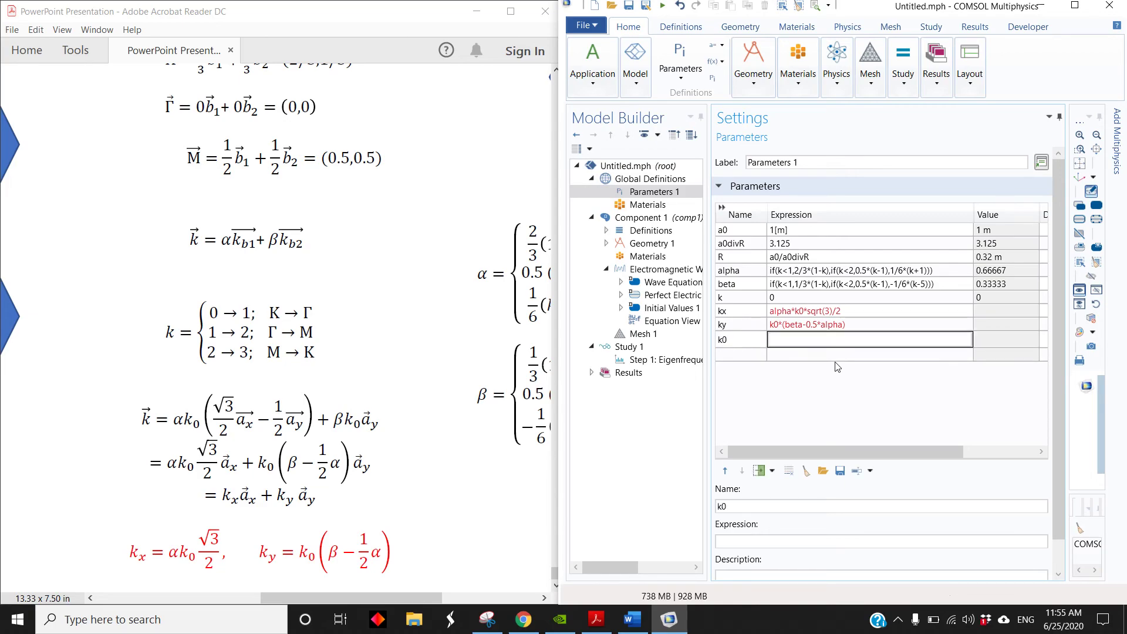
pyautogui.write('4*pi/sqrt(3)/a0')
pyautogui.press('Return')
# Step: Check k0 against its formula beside b2 in the presentation and review the parameters kx, ky, a0 and R
pyautogui.scroll(2, 321, 375)
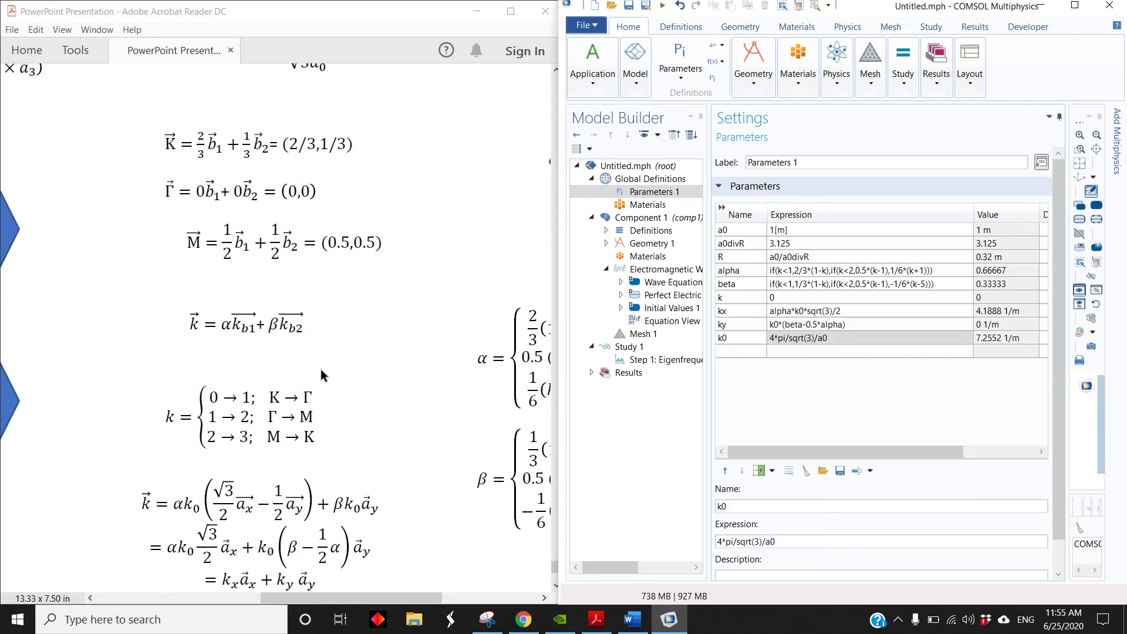
pyautogui.scroll(2, 322, 375)
pyautogui.moveTo(249, 172); pyautogui.dragTo(334, 174)
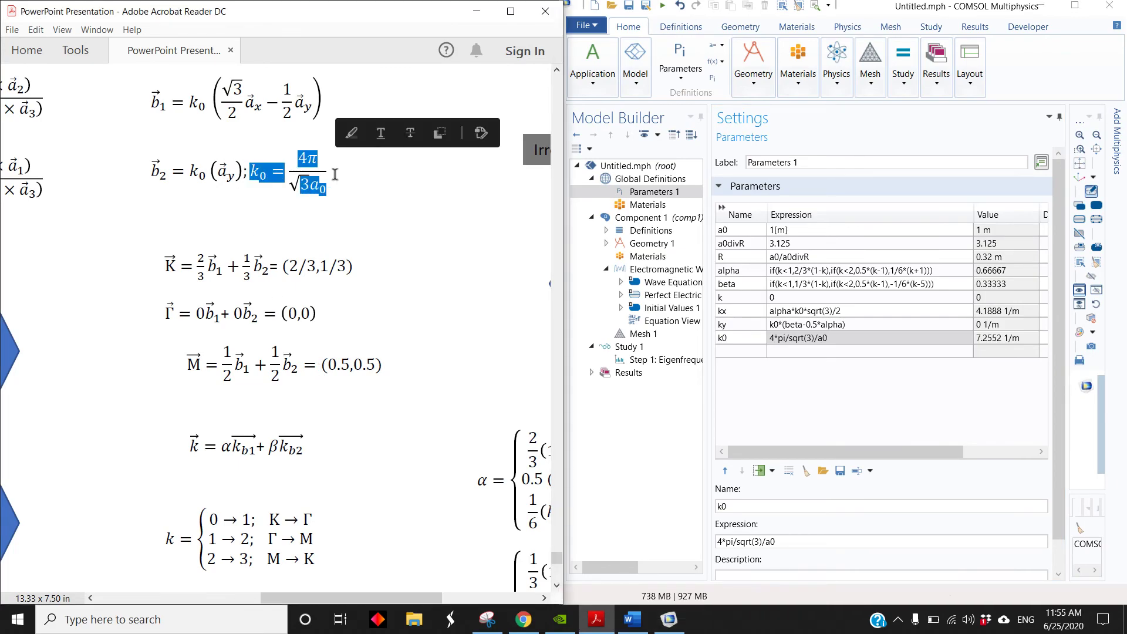
pyautogui.click(367, 210)
pyautogui.click(877, 419)
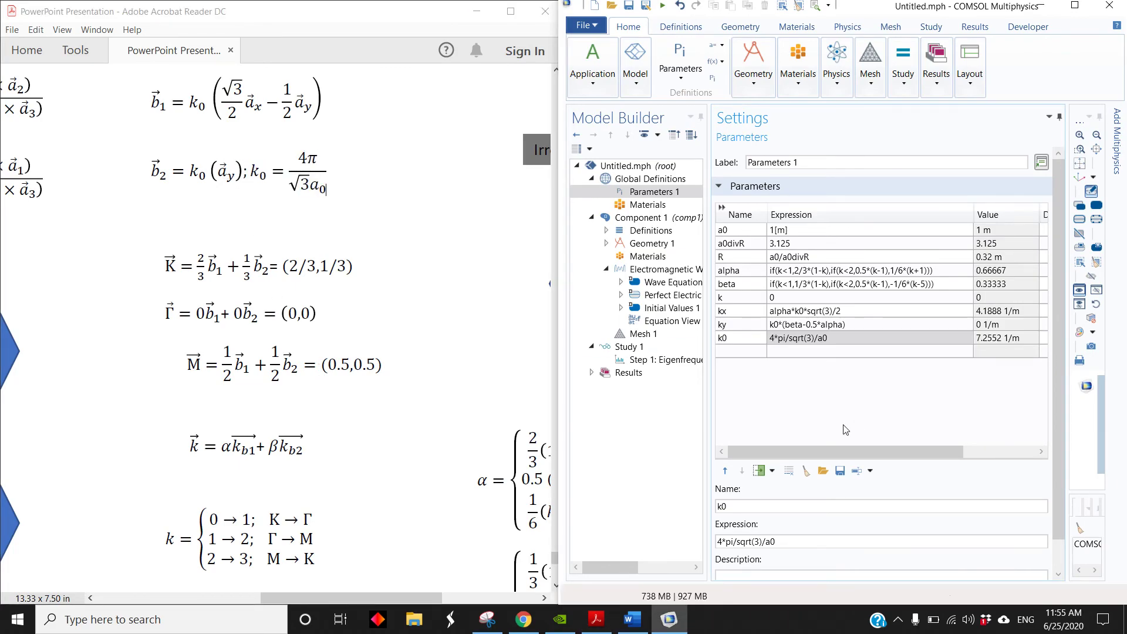
pyautogui.scroll(-2, 446, 440)
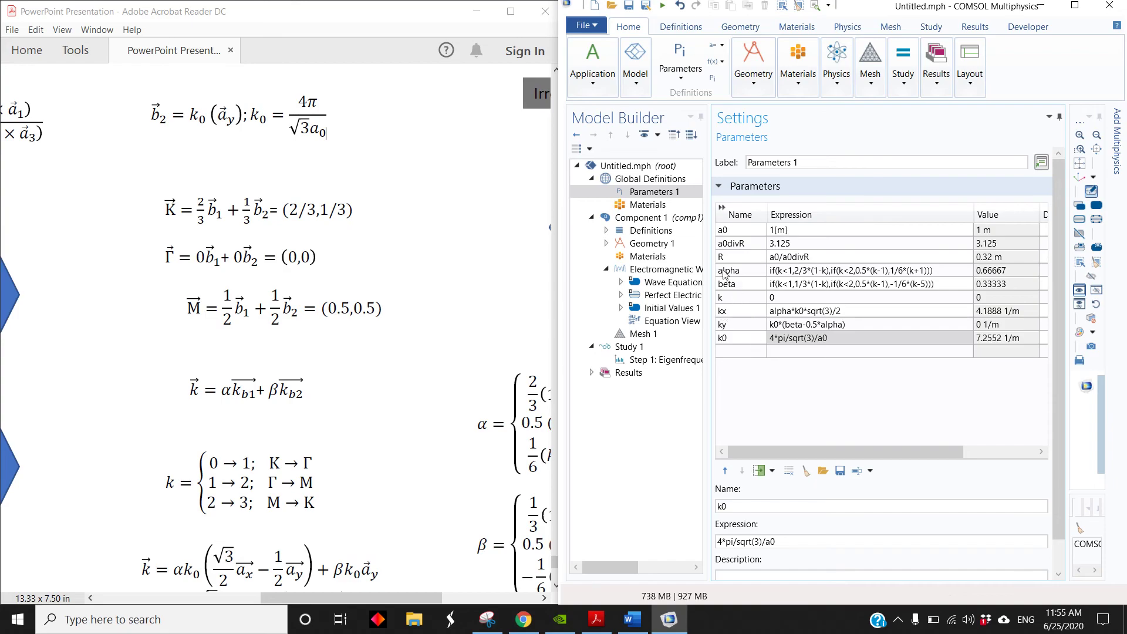
pyautogui.click(733, 315)
pyautogui.click(735, 326)
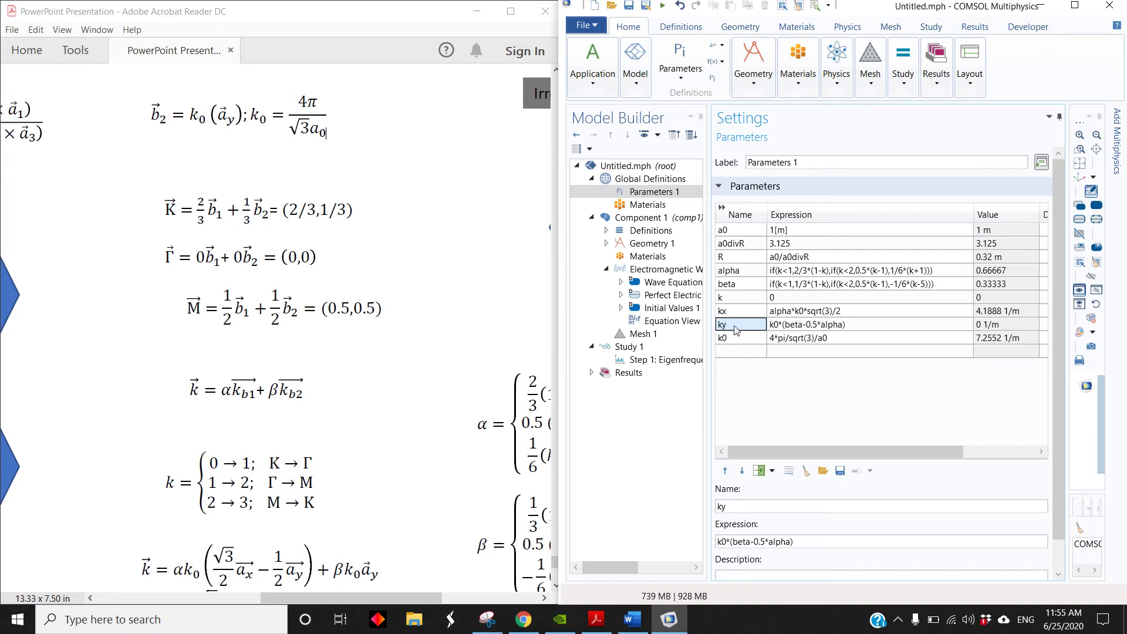
pyautogui.click(733, 231)
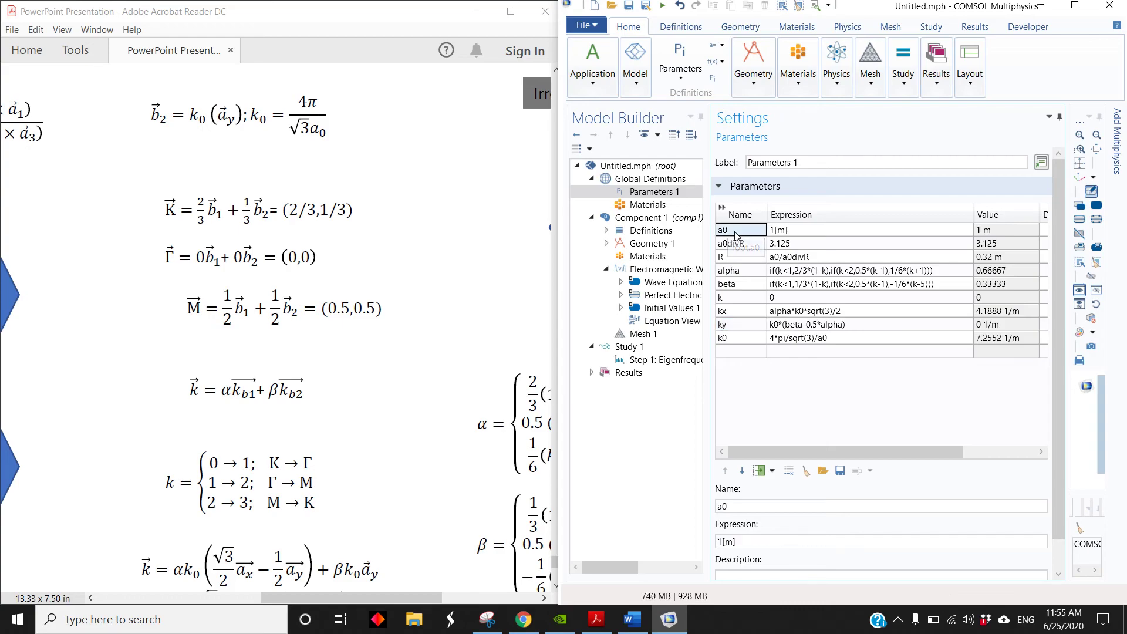
pyautogui.click(737, 258)
# Step: Add a parameter d with the expression 2*R/3
pyautogui.click(740, 351)
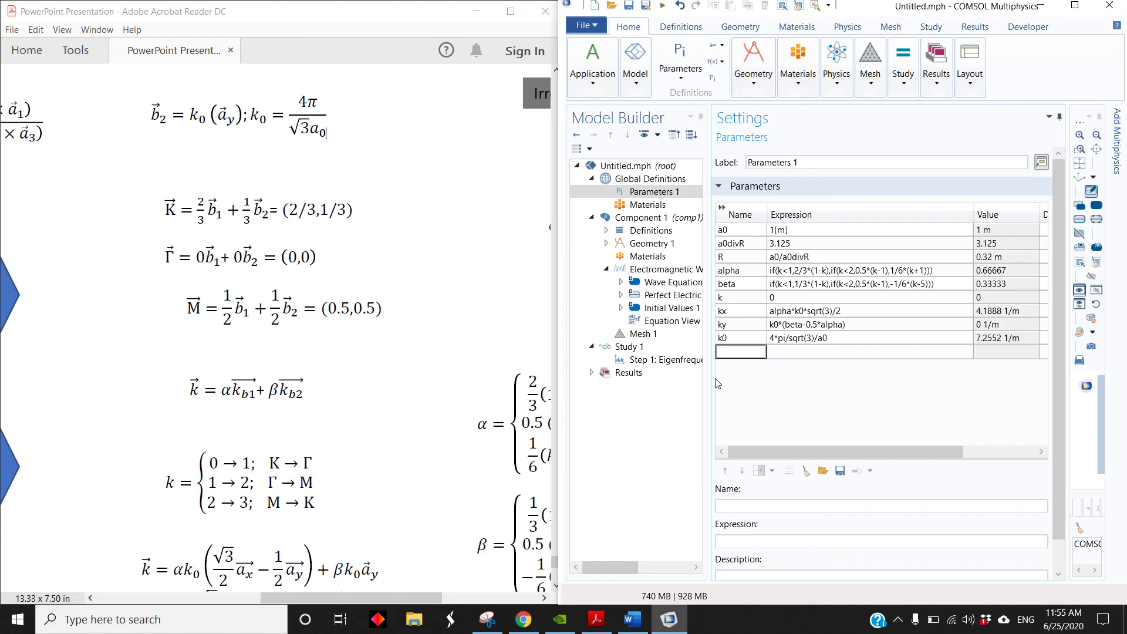
pyautogui.press('Tab')
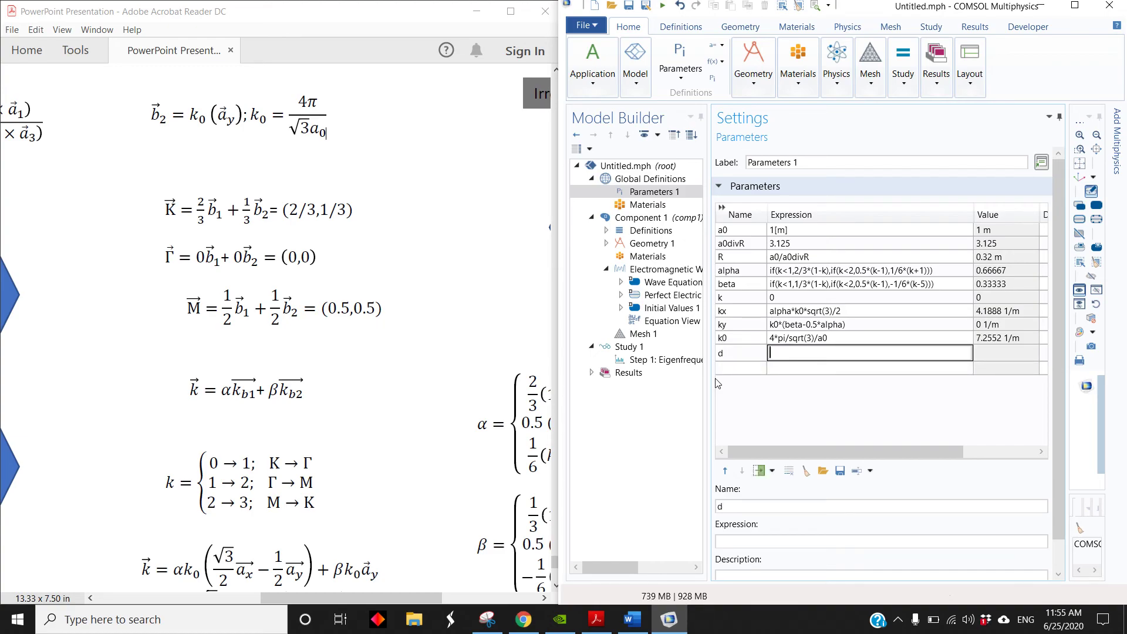
pyautogui.write('2*R/3')
pyautogui.press('Return')
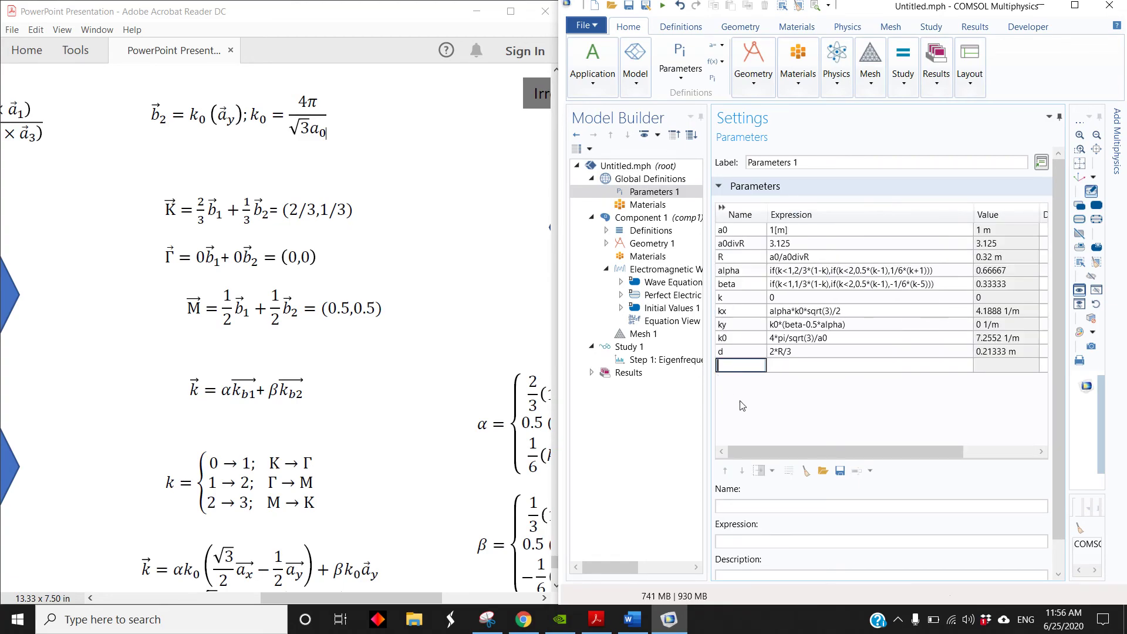
# Step: Bring up the presentation's page 21 showing the rhombic unit cell with its corner and circle centre coordinates
pyautogui.click(432, 254)
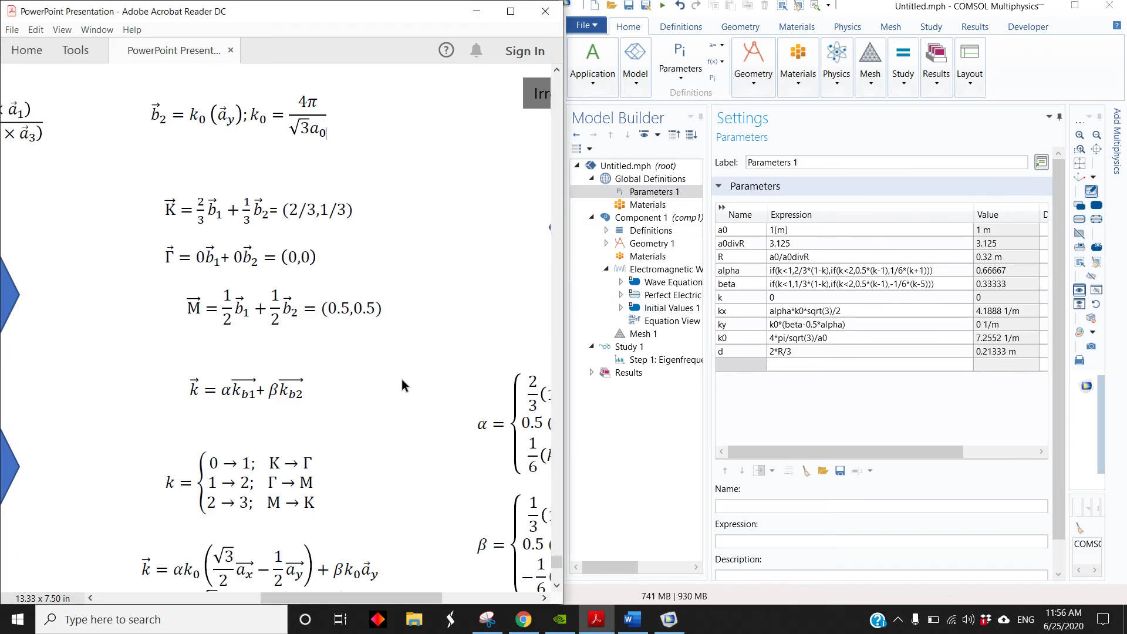
pyautogui.moveTo(399, 581)
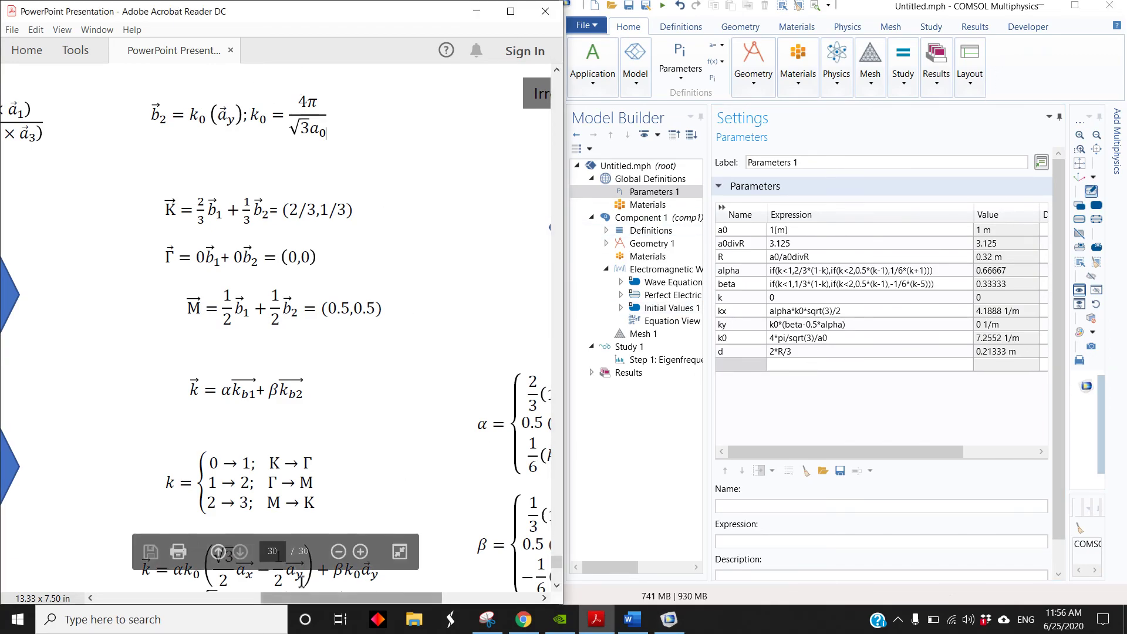
pyautogui.click(338, 551)
pyautogui.click(338, 551)
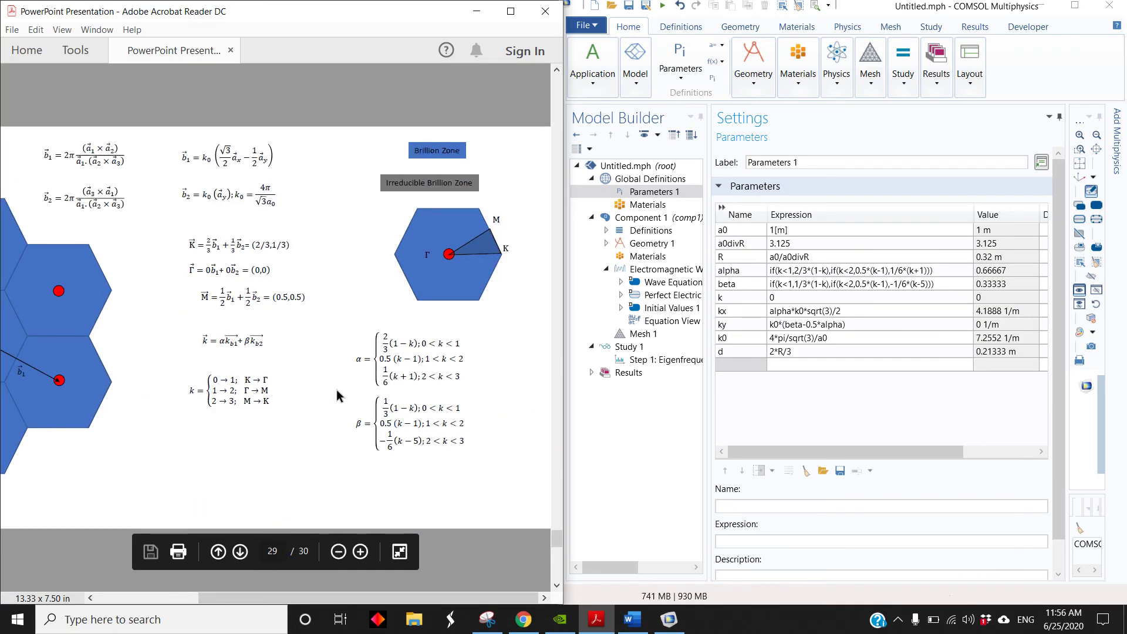
pyautogui.scroll(8, 336, 389)
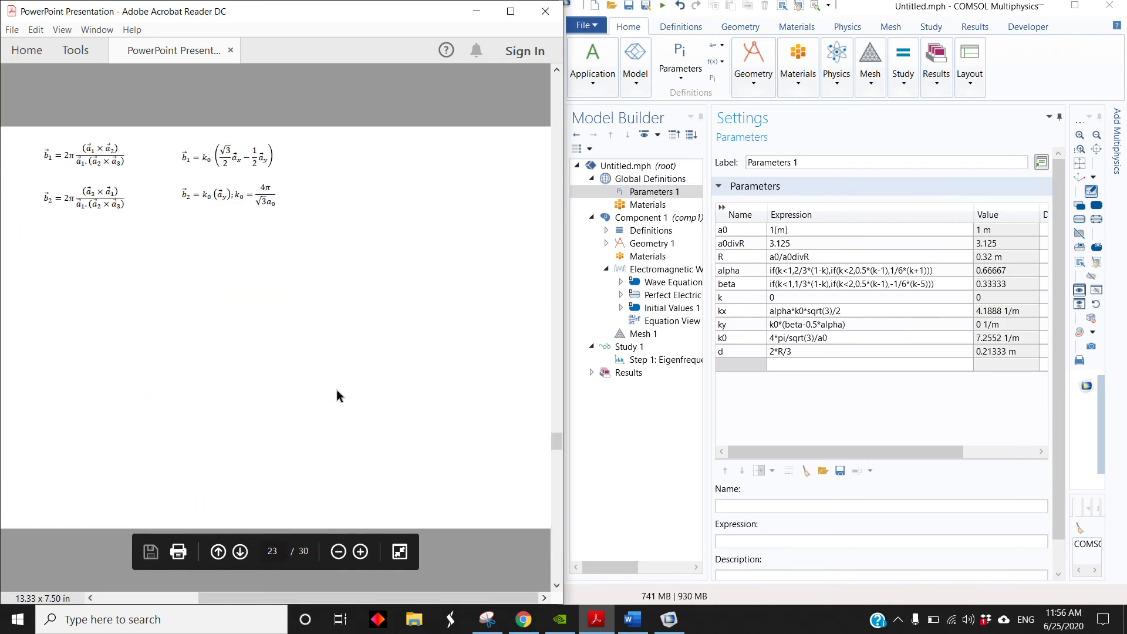
pyautogui.click(875, 453)
# Step: Make room for the Graphics window beside the settings and add a Bézier polygon to Geometry 1
pyautogui.click(661, 244)
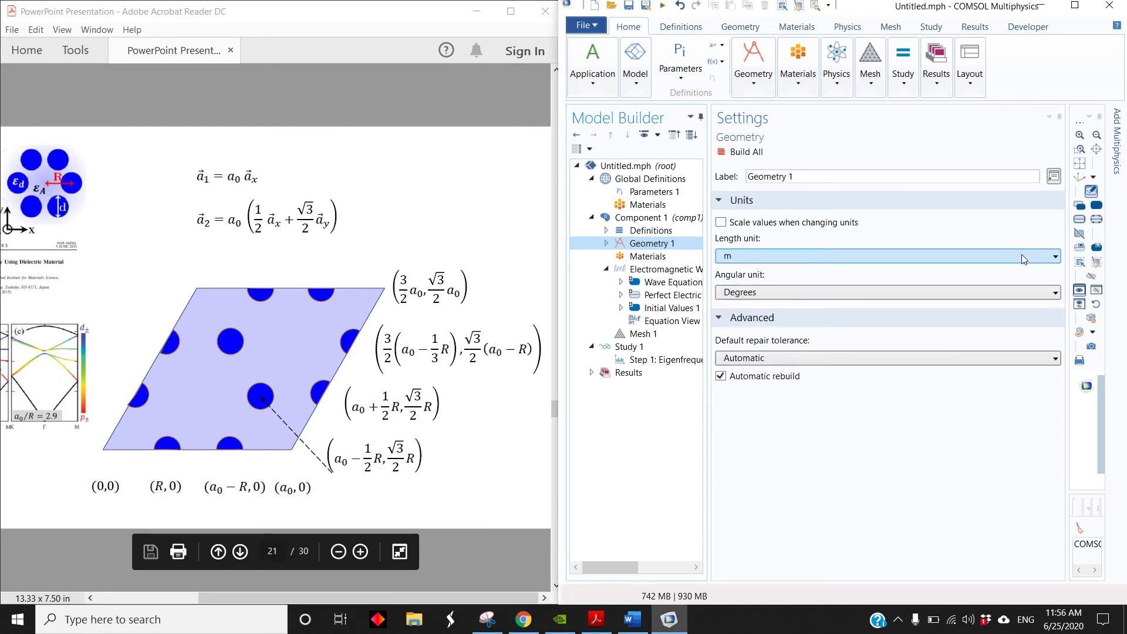
pyautogui.moveTo(1067, 280); pyautogui.dragTo(828, 297)
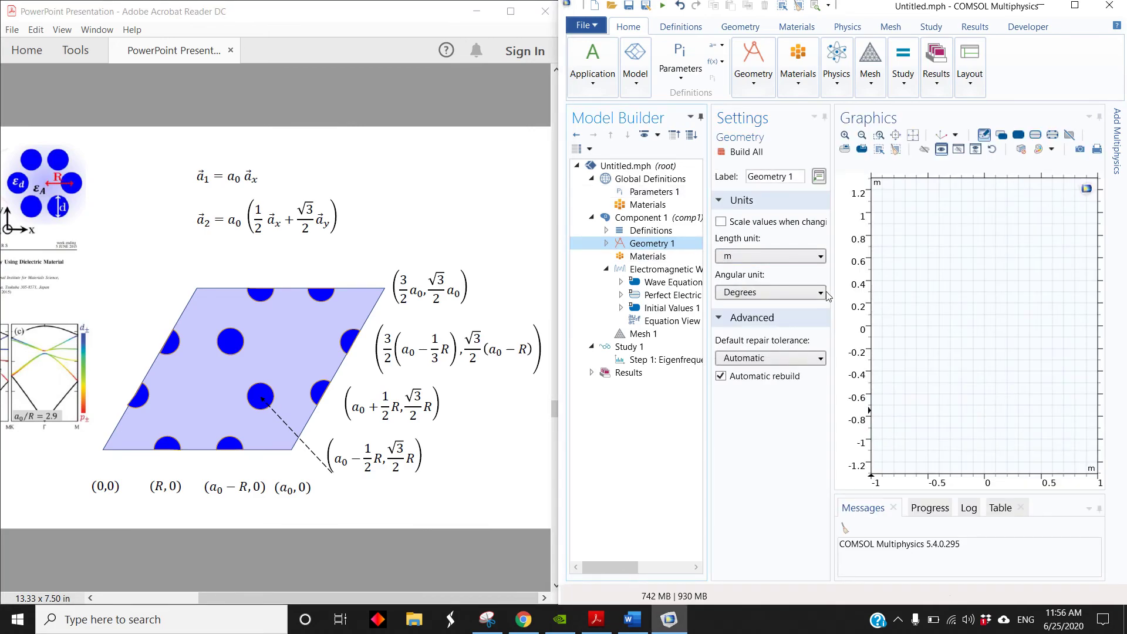
pyautogui.click(741, 27)
pyautogui.click(763, 85)
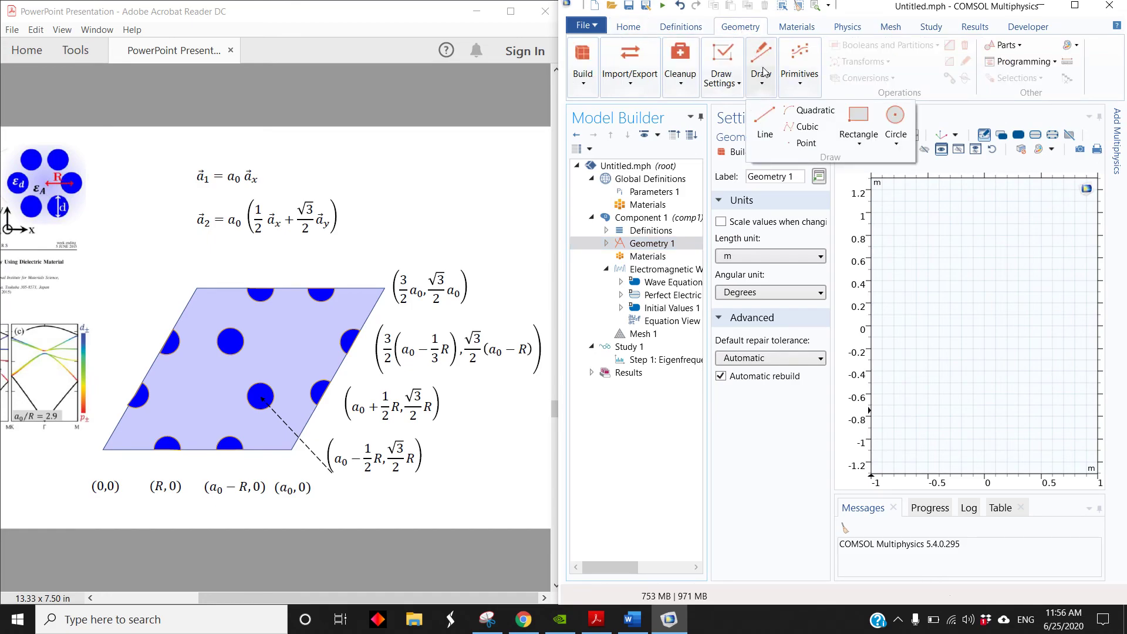
pyautogui.click(1080, 6)
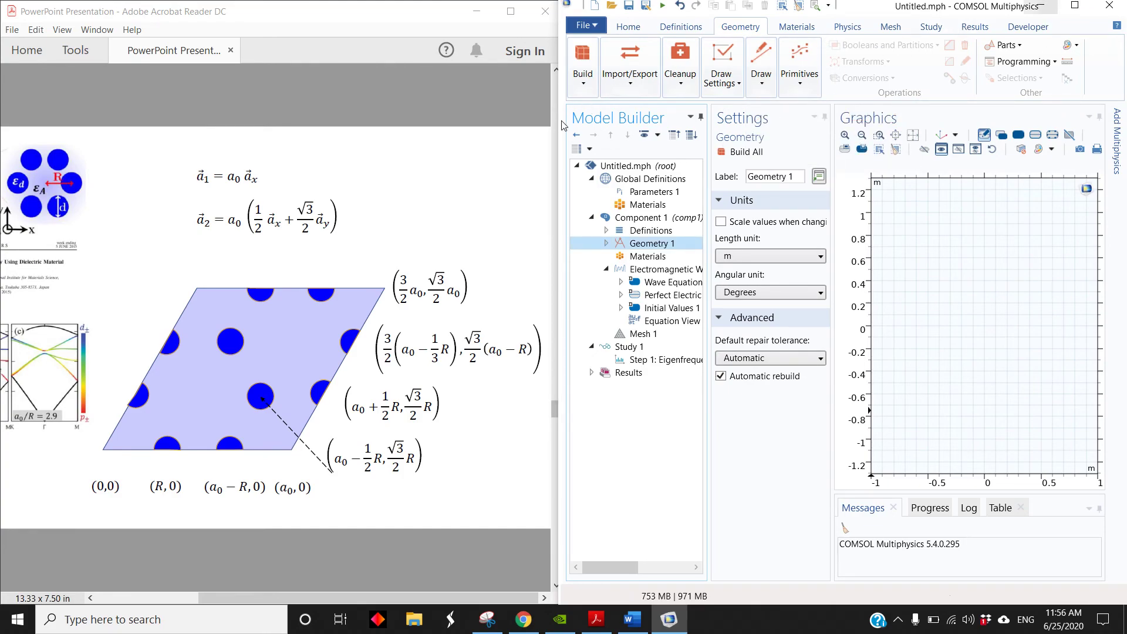
pyautogui.moveTo(561, 125); pyautogui.dragTo(428, 129)
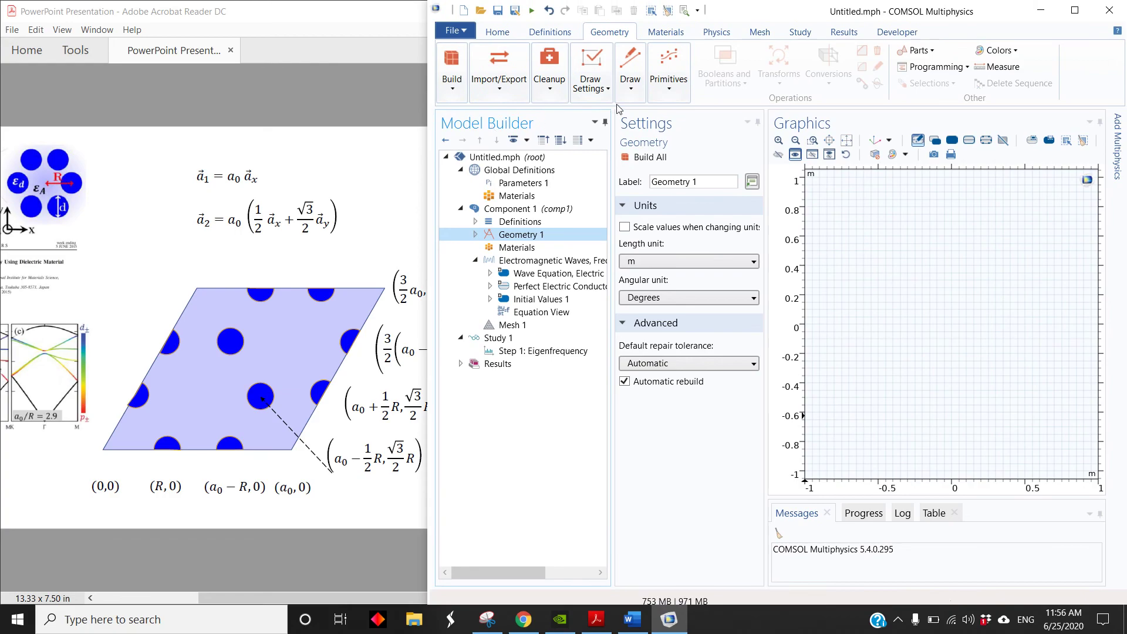
pyautogui.click(664, 90)
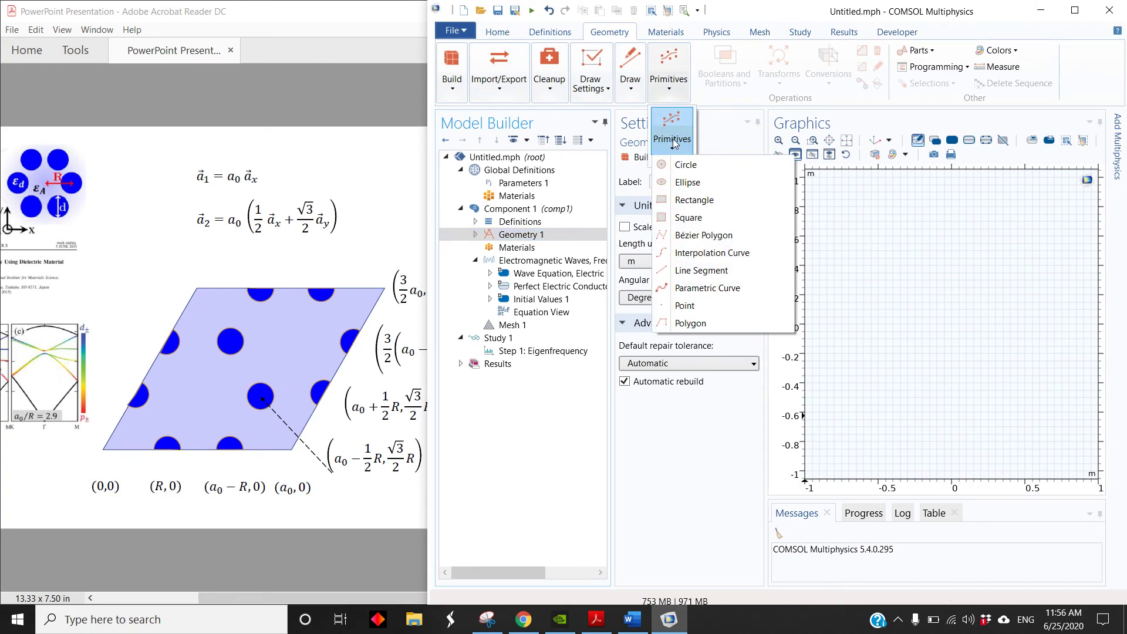
pyautogui.click(696, 237)
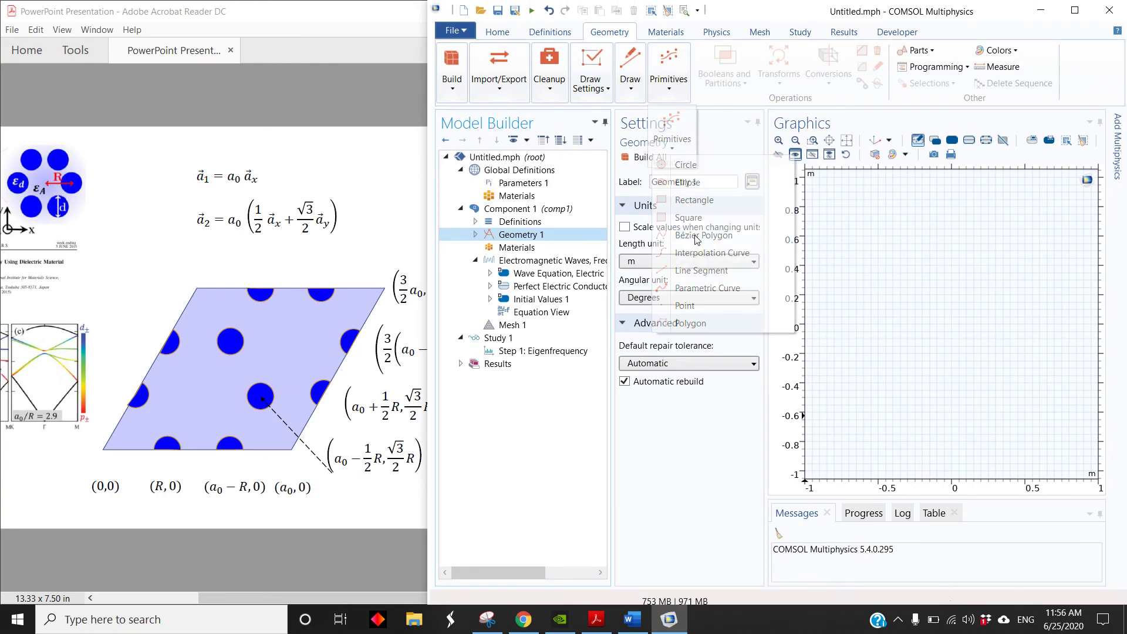
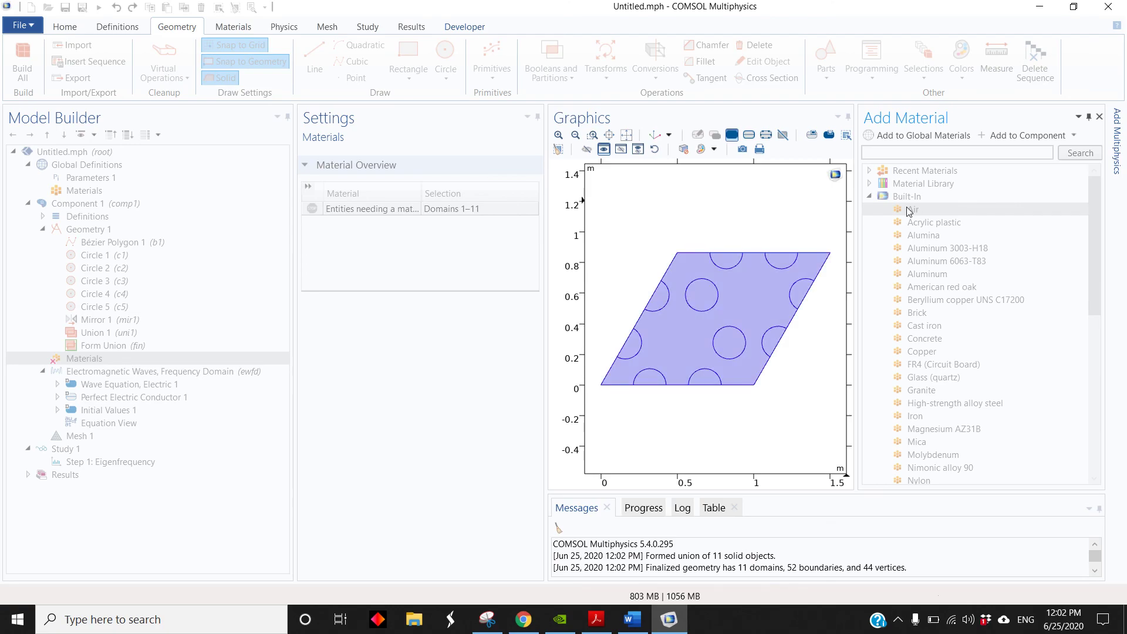
# Step: Add a second built-in Air material to the component and rename it dielectric
pyautogui.doubleClick(908, 211)
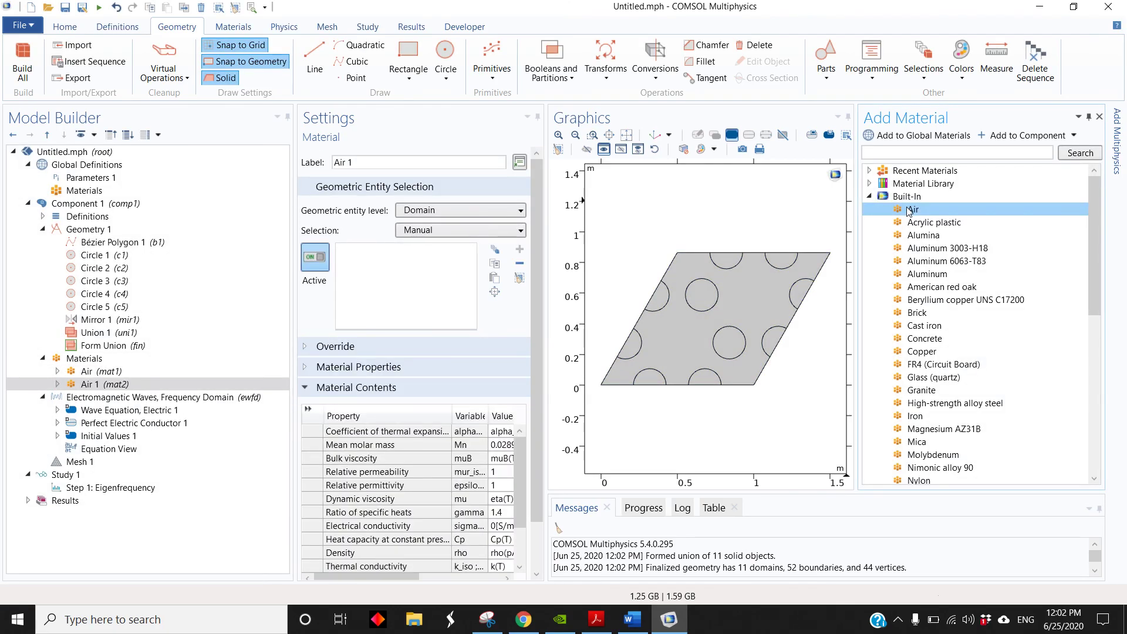
pyautogui.click(1099, 118)
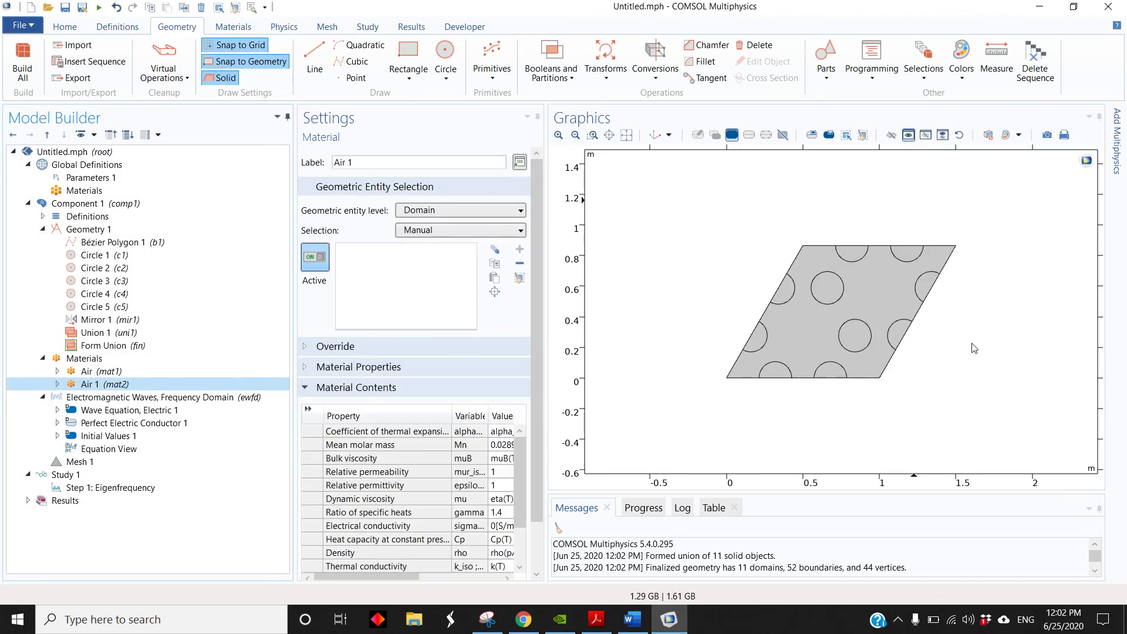
pyautogui.click(93, 371)
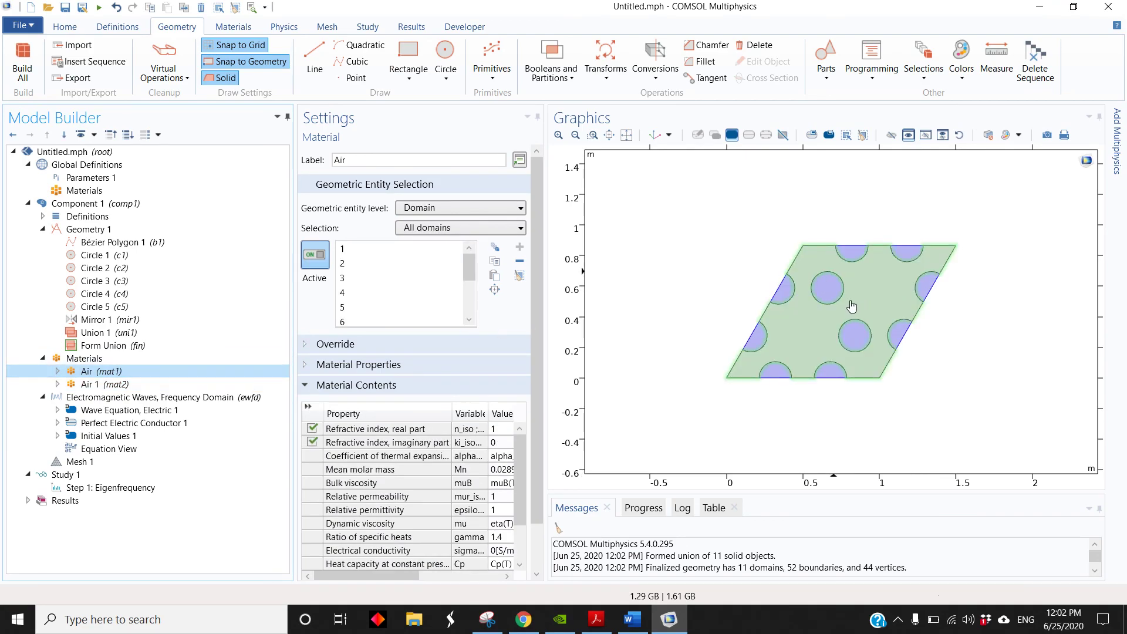
pyautogui.click(109, 383)
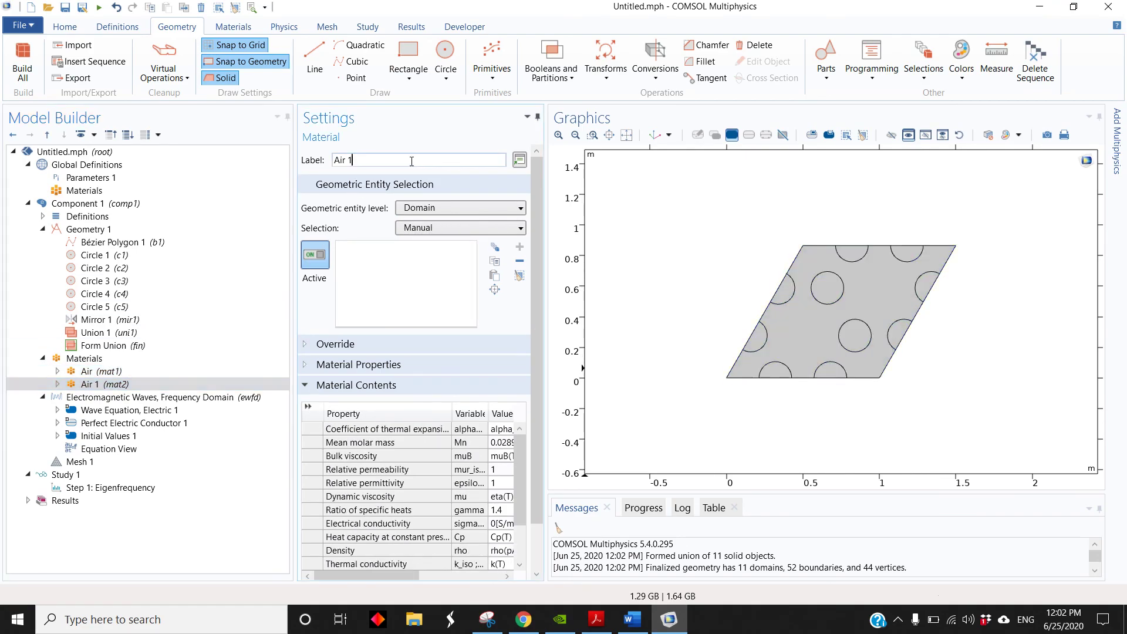
pyautogui.write('dielectric')
# Step: Assign the dielectric material to the two full circles and all eight partial circle domains along the rhombus edges
pyautogui.click(828, 287)
pyautogui.click(854, 336)
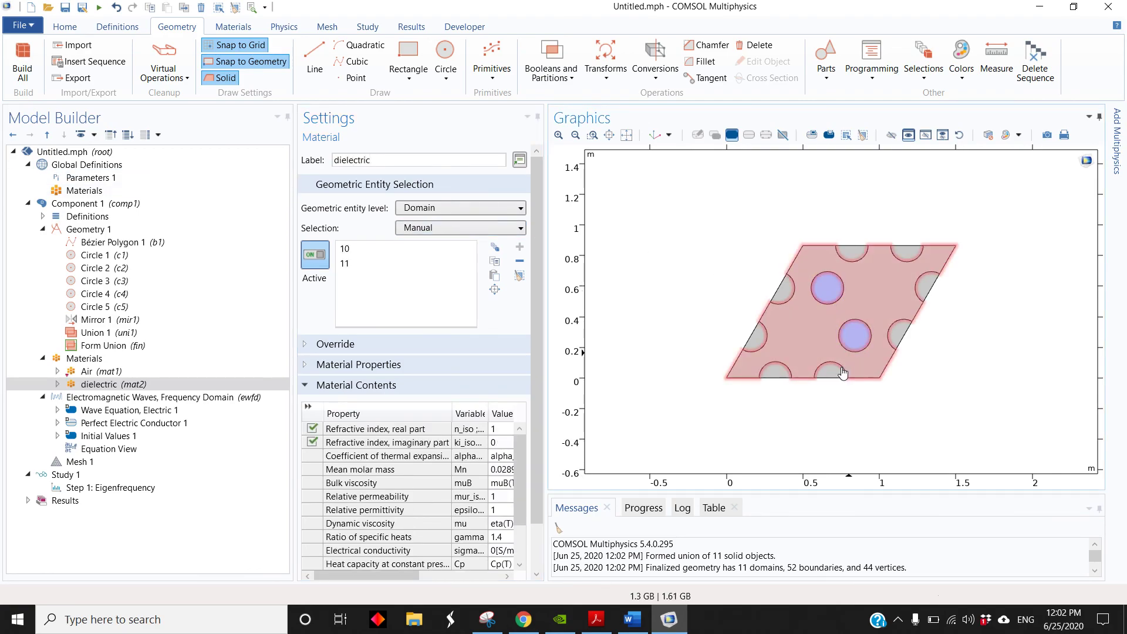
pyautogui.click(840, 373)
pyautogui.click(785, 374)
pyautogui.click(766, 332)
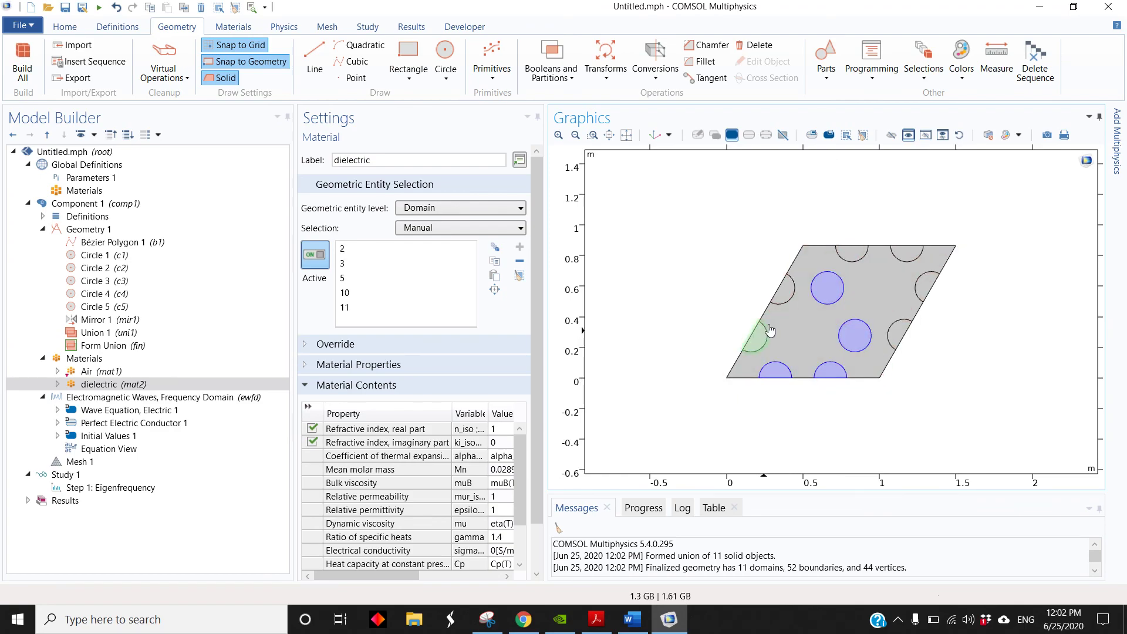
pyautogui.click(784, 290)
pyautogui.click(851, 252)
pyautogui.click(906, 251)
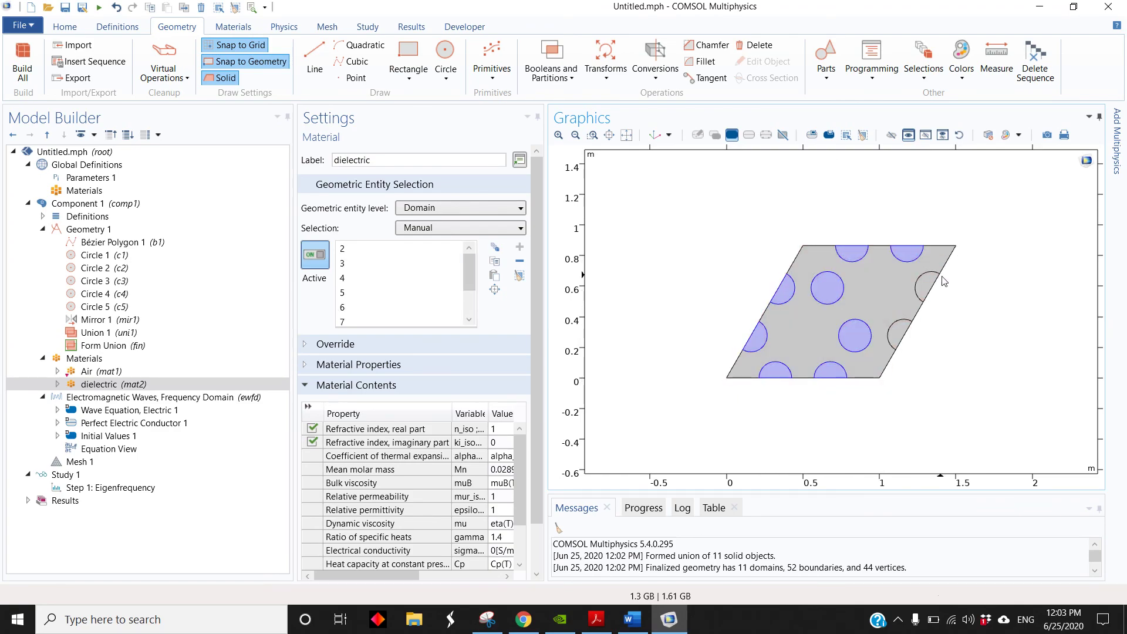
pyautogui.click(930, 288)
pyautogui.click(901, 334)
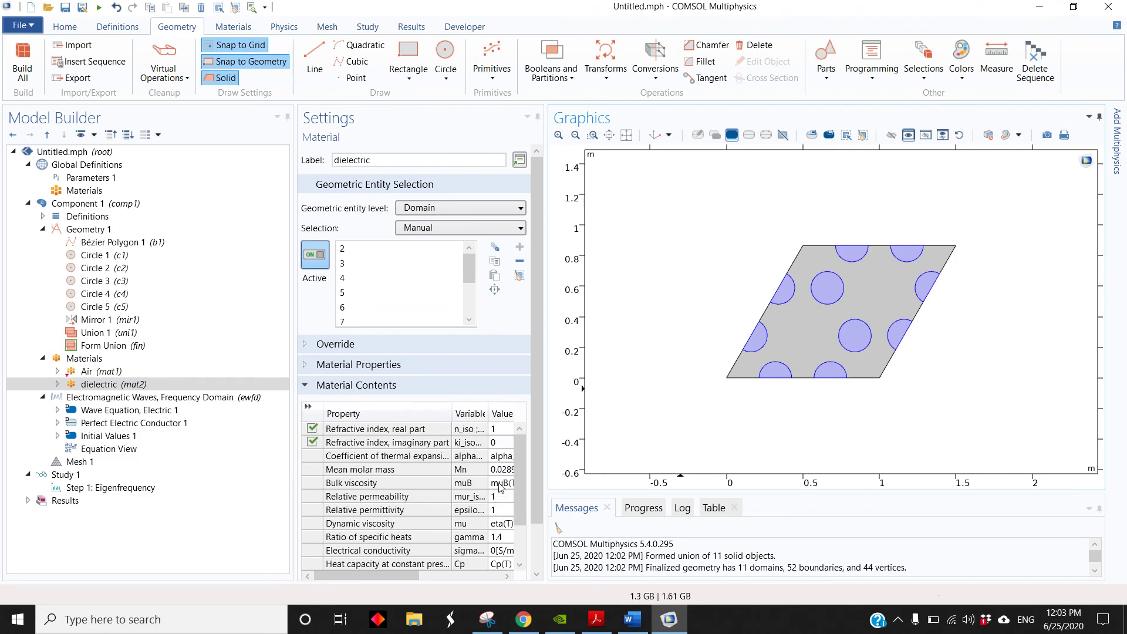
# Step: Set the real part of the dielectric's refractive index to sqrt(11.7)
pyautogui.moveTo(546, 441); pyautogui.dragTo(637, 435)
pyautogui.click(522, 432)
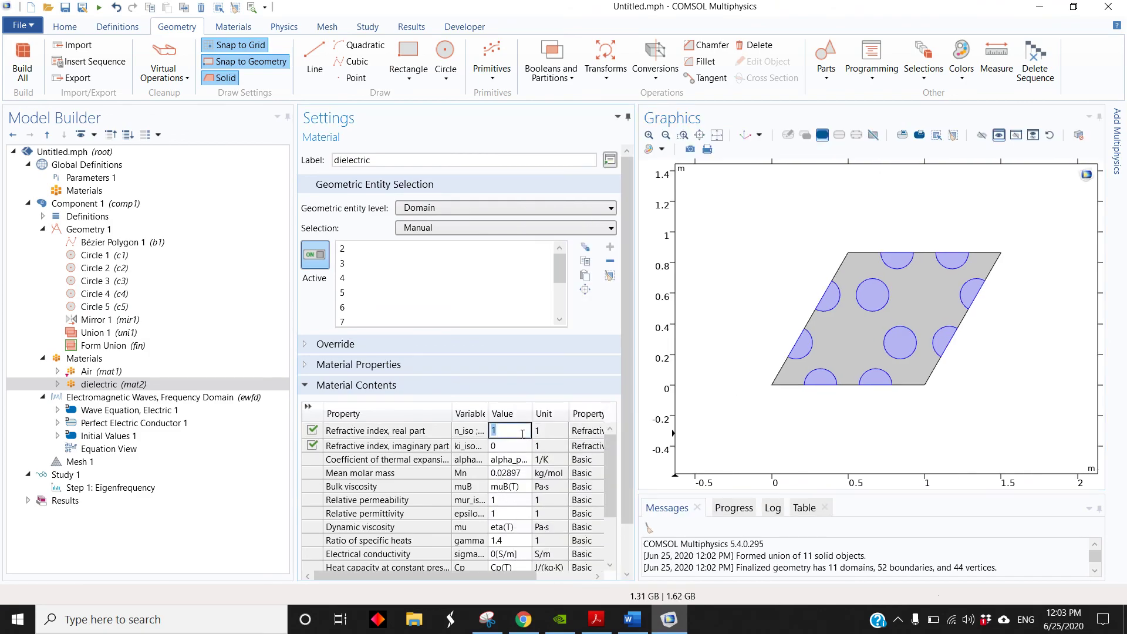
pyautogui.write('sqrt(11.7')
pyautogui.click(524, 440)
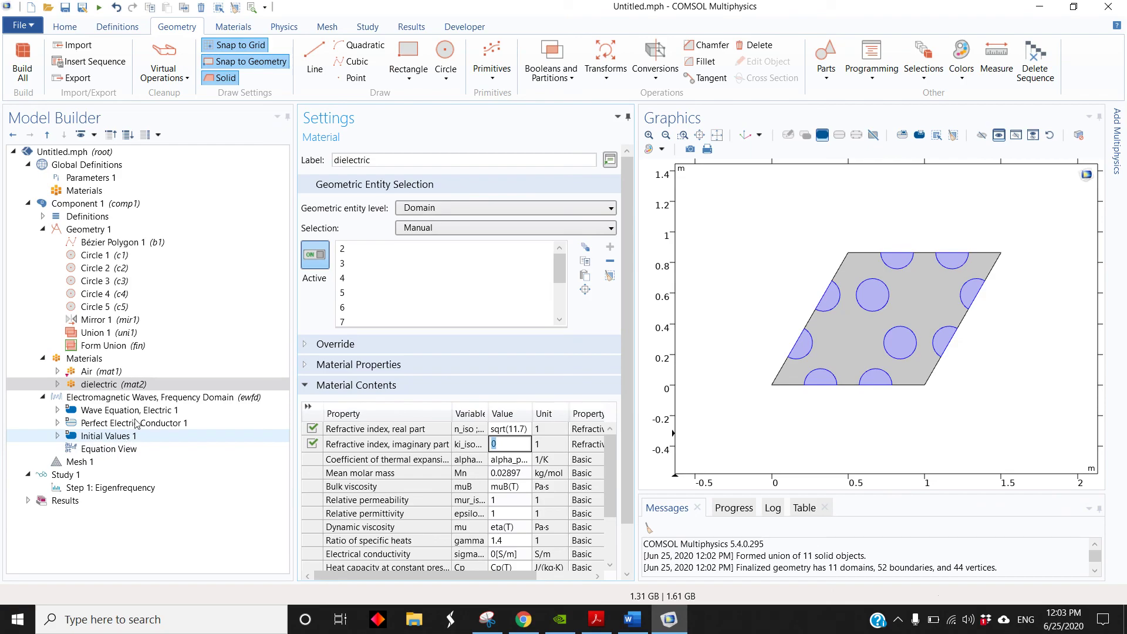
# Step: Add a Periodic Condition to the electromagnetic waves physics and select every segment of the rhombus's left slanted edge
pyautogui.click(281, 27)
pyautogui.click(330, 58)
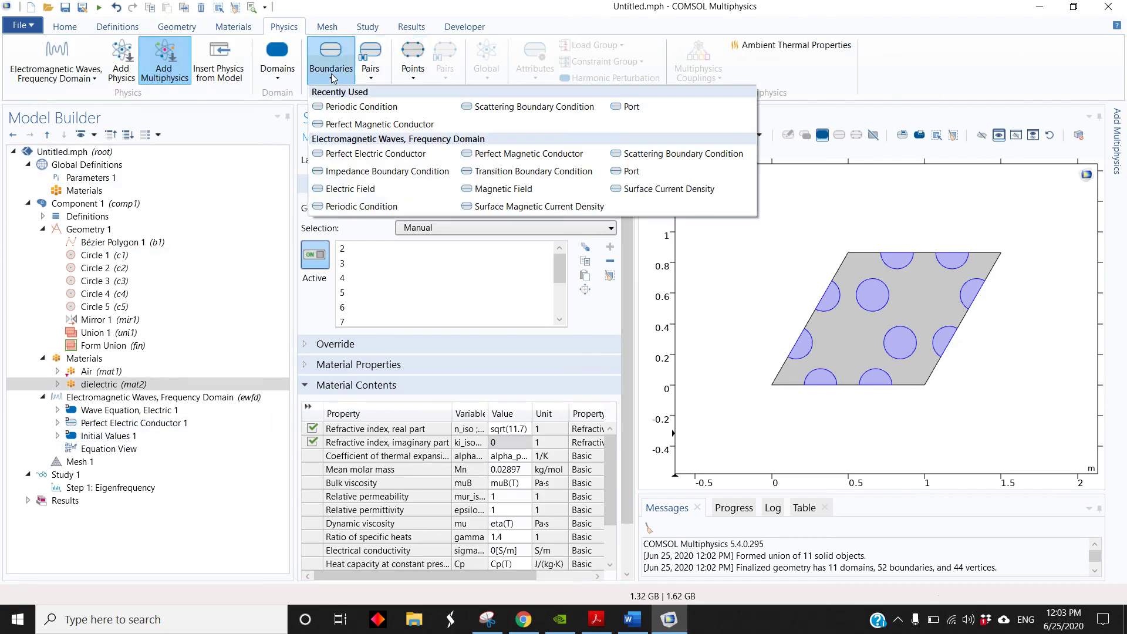
pyautogui.click(362, 107)
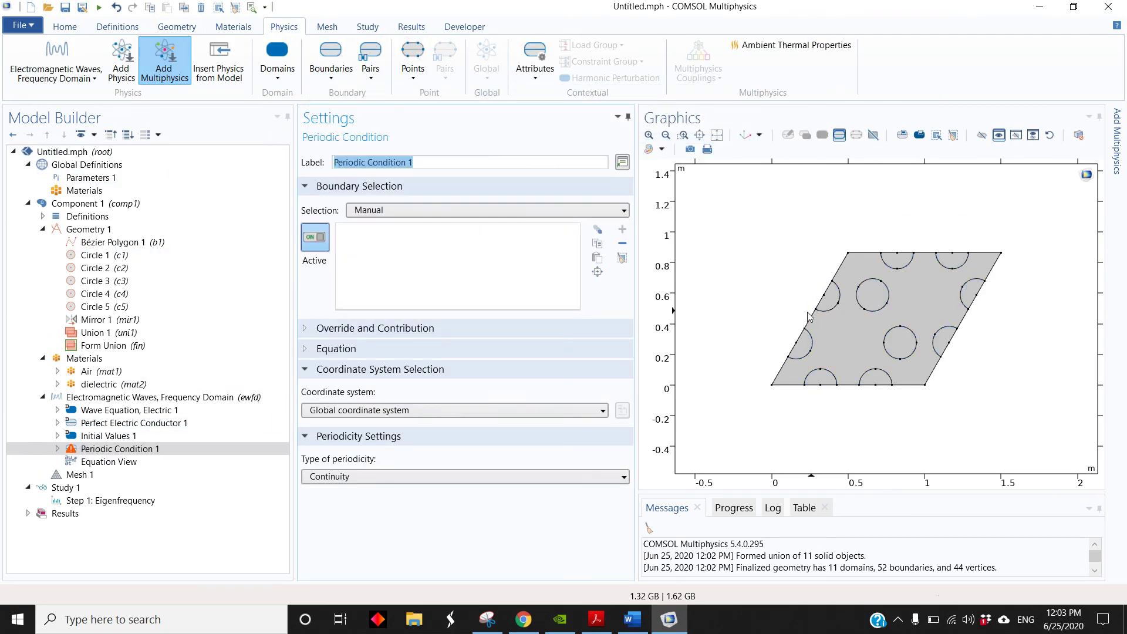
pyautogui.click(835, 273)
pyautogui.click(828, 292)
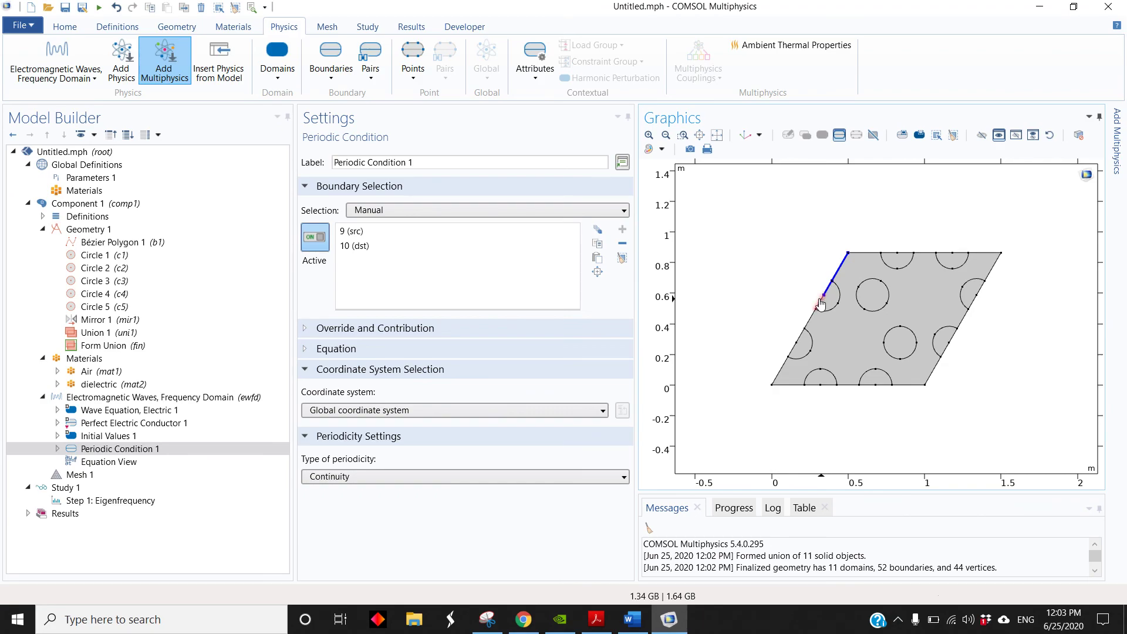
pyautogui.click(820, 302)
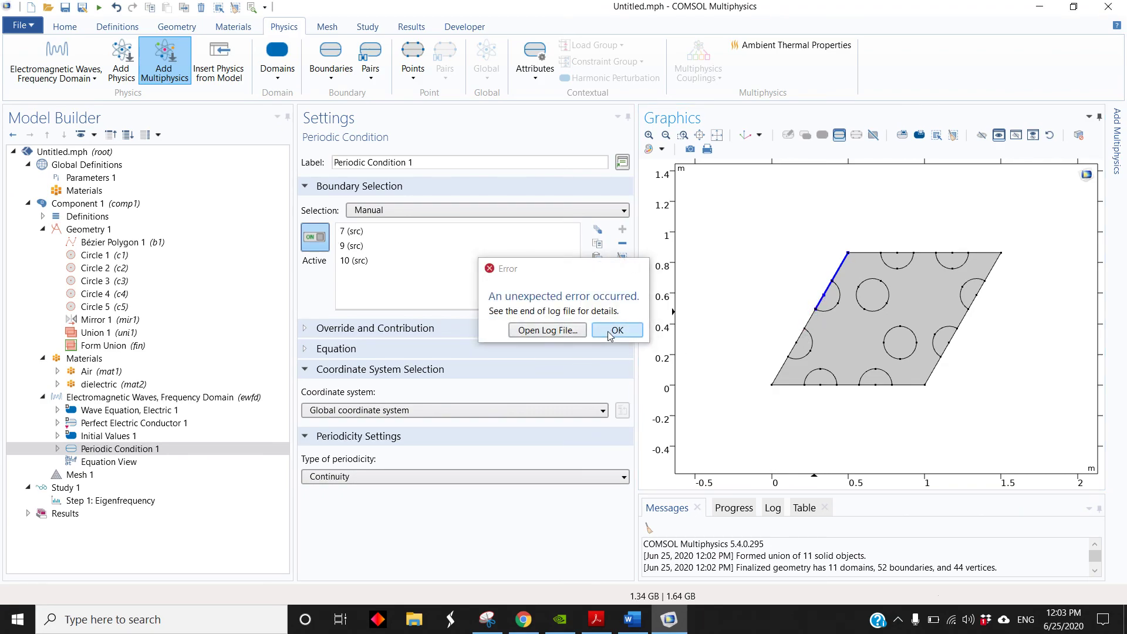
pyautogui.click(613, 330)
pyautogui.click(800, 335)
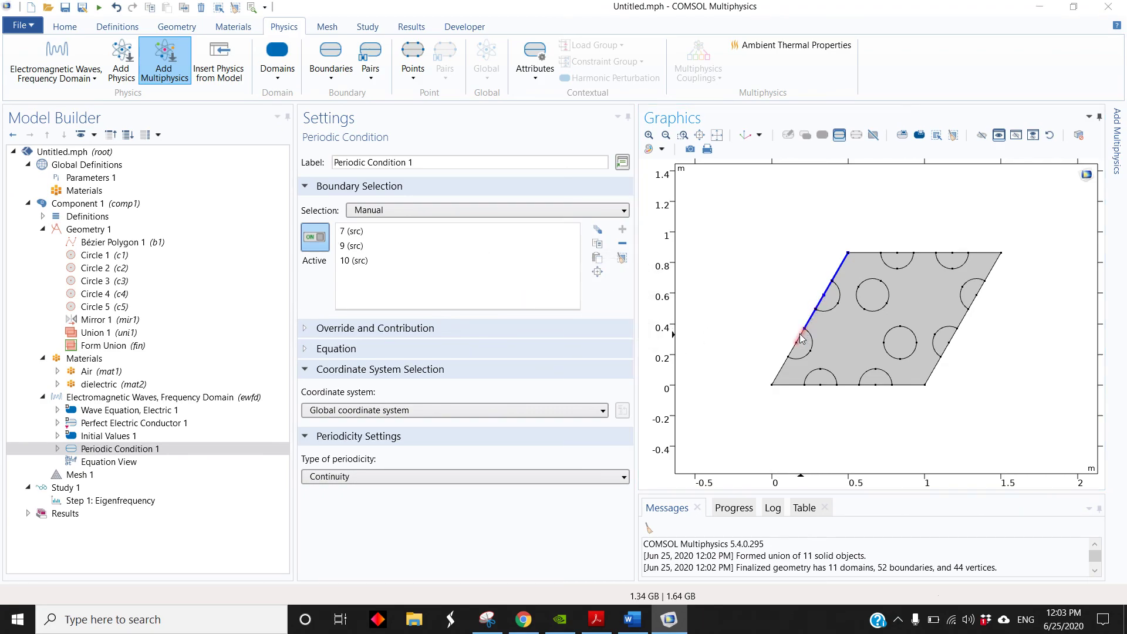
pyautogui.click(616, 330)
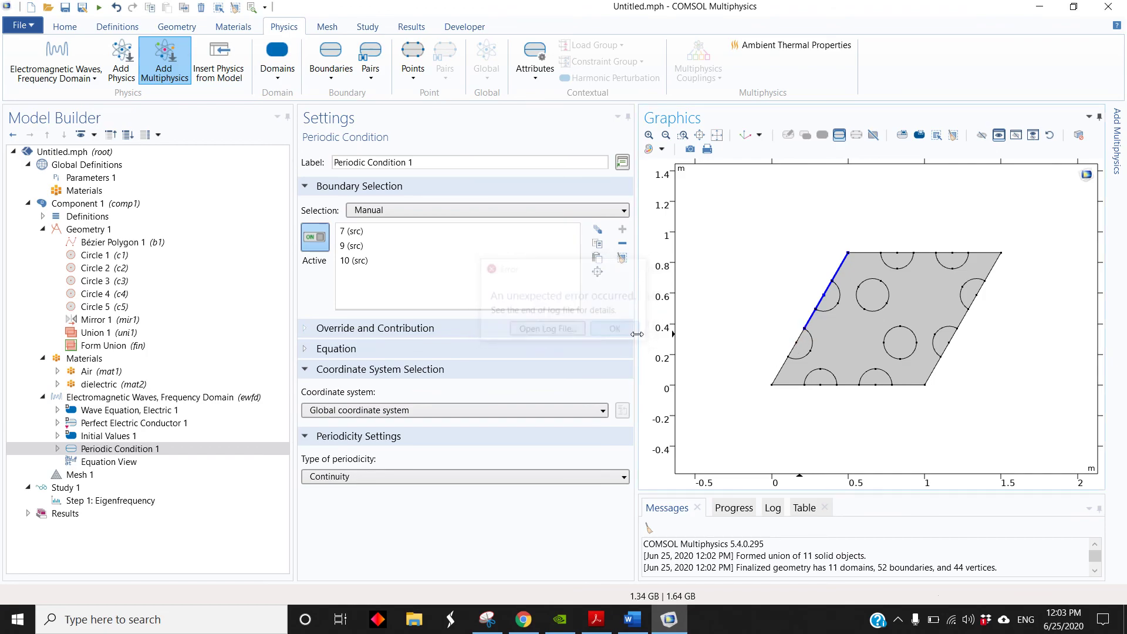
pyautogui.click(798, 340)
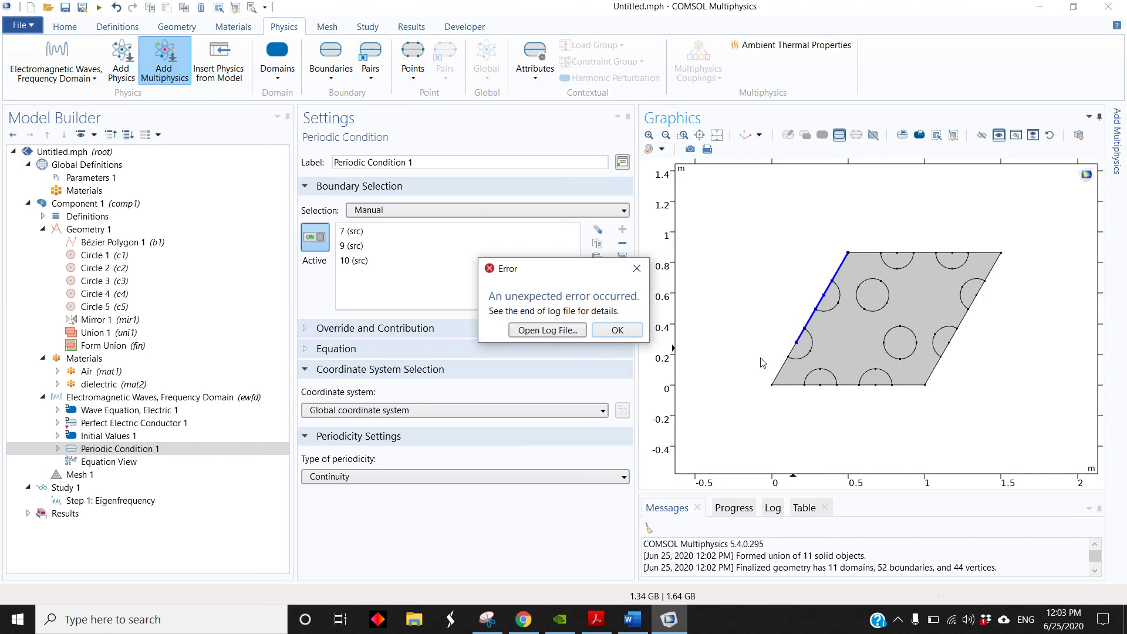
pyautogui.click(616, 329)
pyautogui.click(780, 376)
pyautogui.click(616, 330)
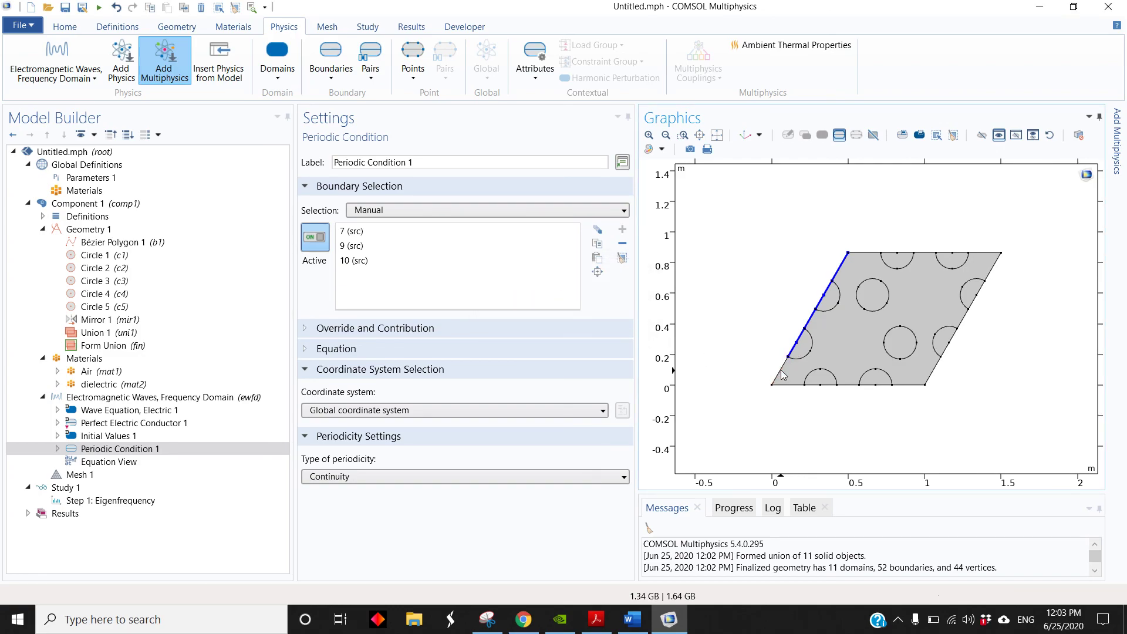
# Step: Add every segment of the rhombus's right slanted edge to the boundary selection of Periodic Condition 1
pyautogui.click(994, 265)
pyautogui.click(980, 287)
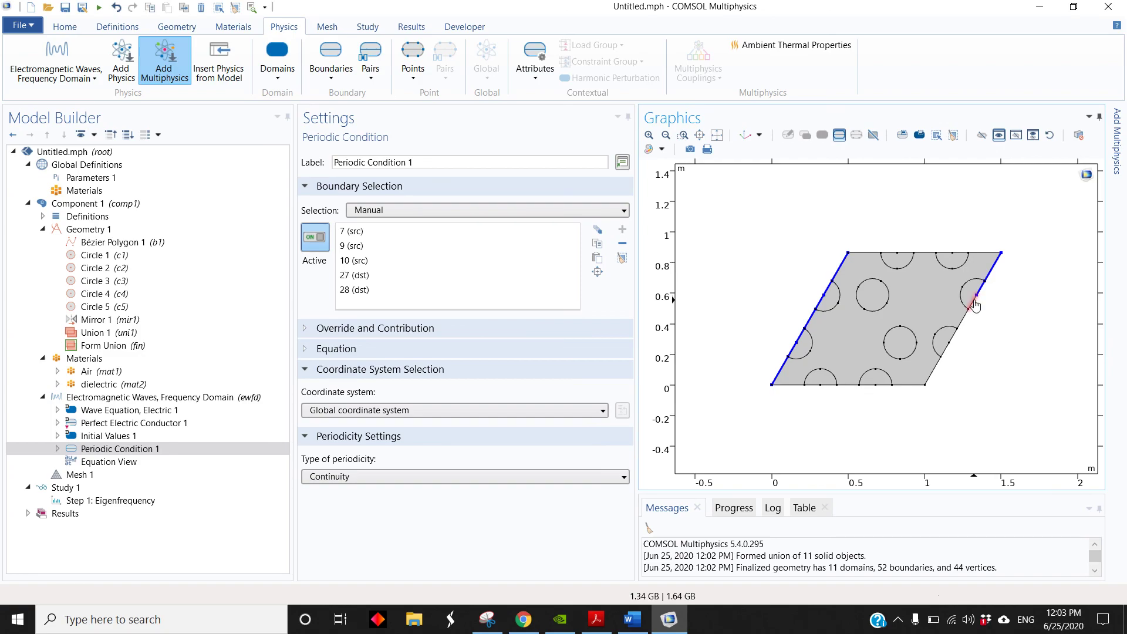
pyautogui.click(973, 303)
pyautogui.click(965, 317)
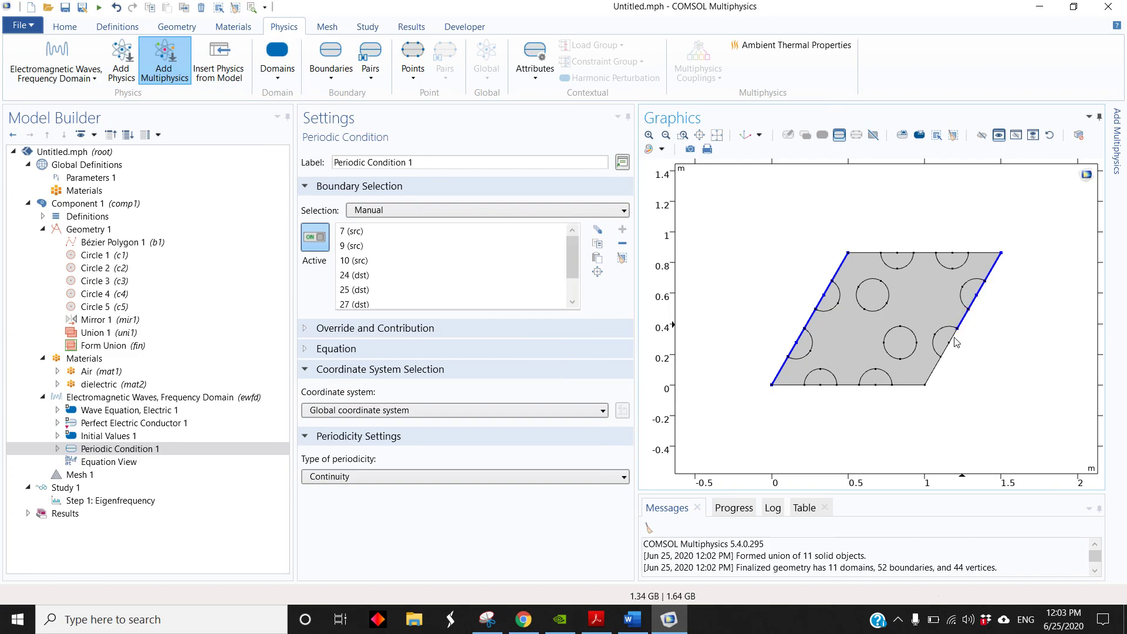
pyautogui.click(953, 335)
pyautogui.click(944, 350)
pyautogui.click(932, 375)
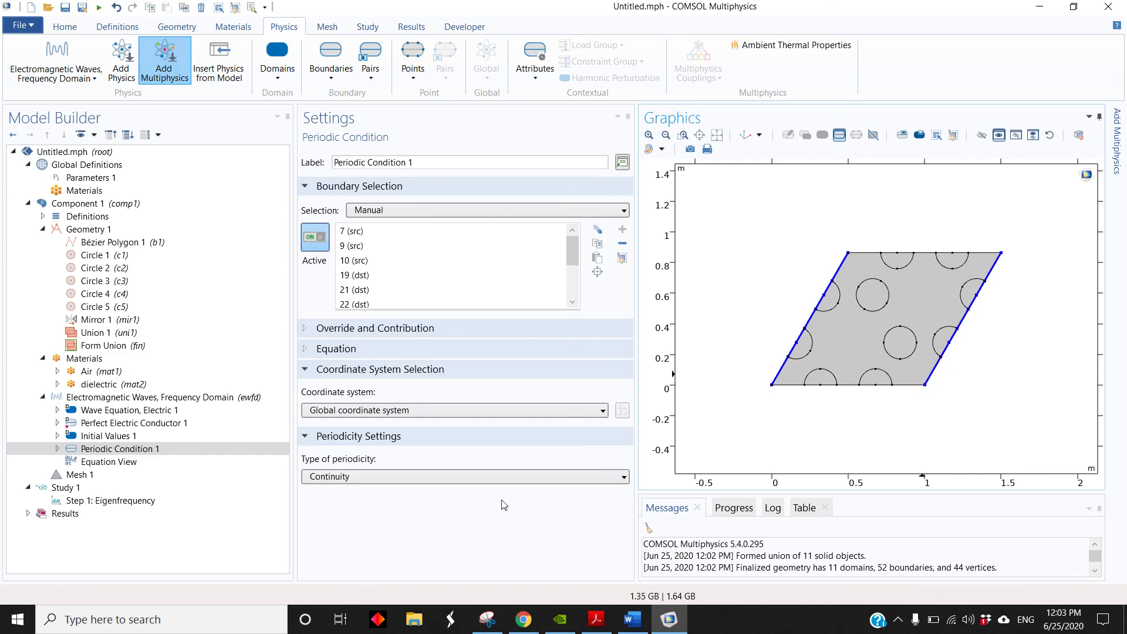
# Step: Set Periodic Condition 1 to Floquet periodicity with a user-defined k-vector of kx in x and ky in y
pyautogui.click(349, 478)
pyautogui.click(351, 520)
pyautogui.doubleClick(361, 533)
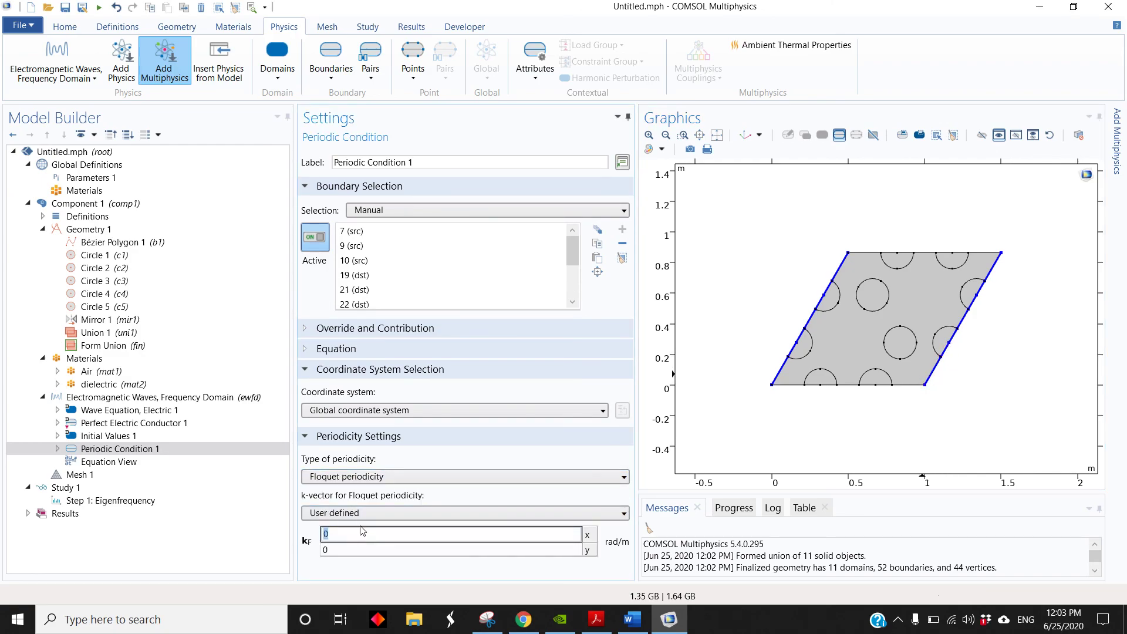
pyautogui.write('kx')
pyautogui.press('Tab')
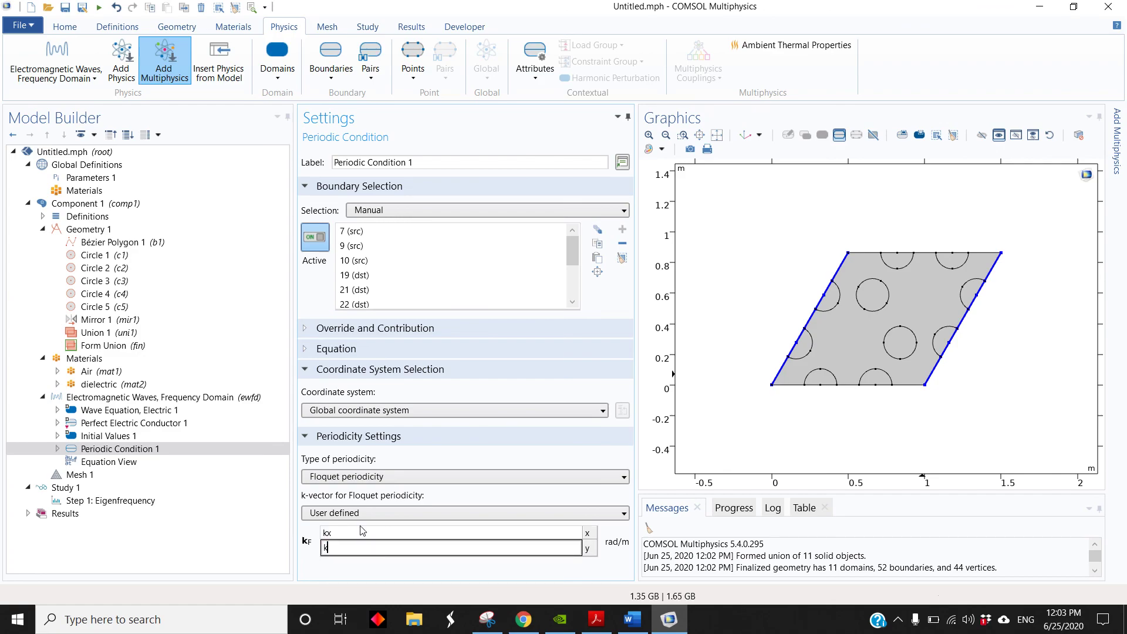
# Step: Duplicate Periodic Condition 1 and clear the copy's boundary selection
pyautogui.rightClick(137, 449)
pyautogui.click(203, 309)
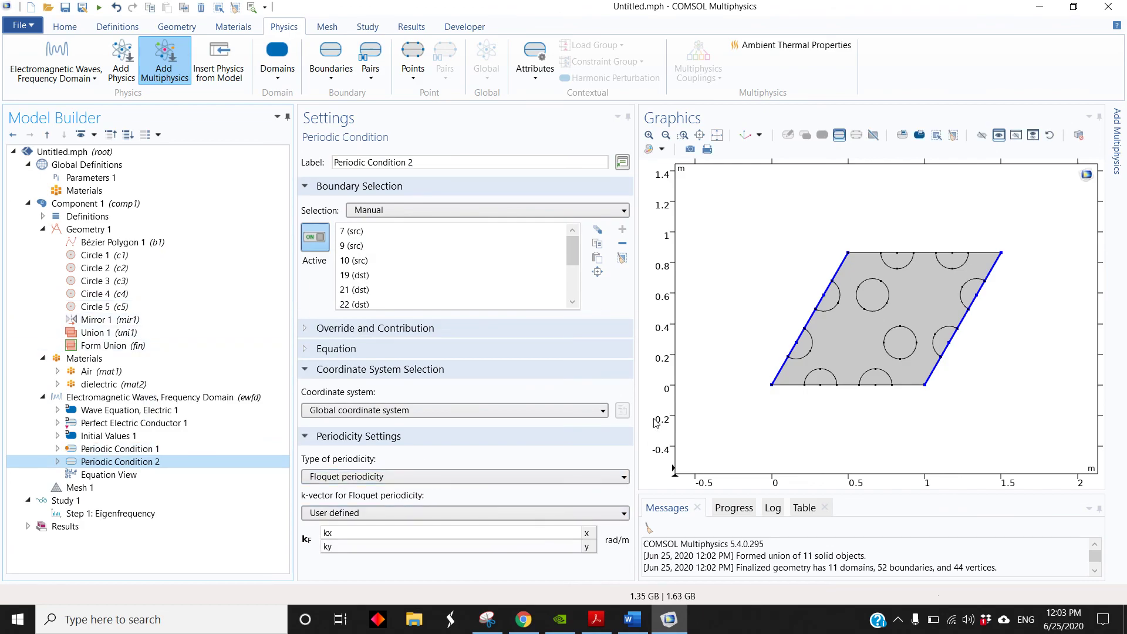
pyautogui.click(621, 259)
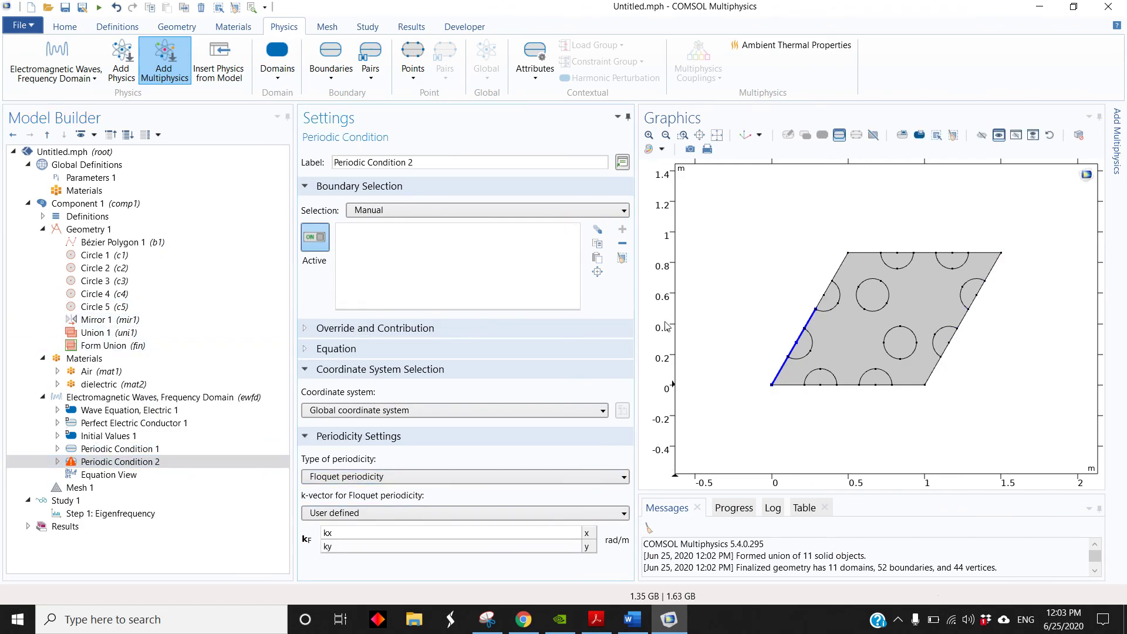
pyautogui.click(797, 385)
pyautogui.click(622, 258)
pyautogui.click(779, 373)
pyautogui.click(792, 351)
pyautogui.click(780, 372)
pyautogui.click(794, 352)
pyautogui.click(800, 336)
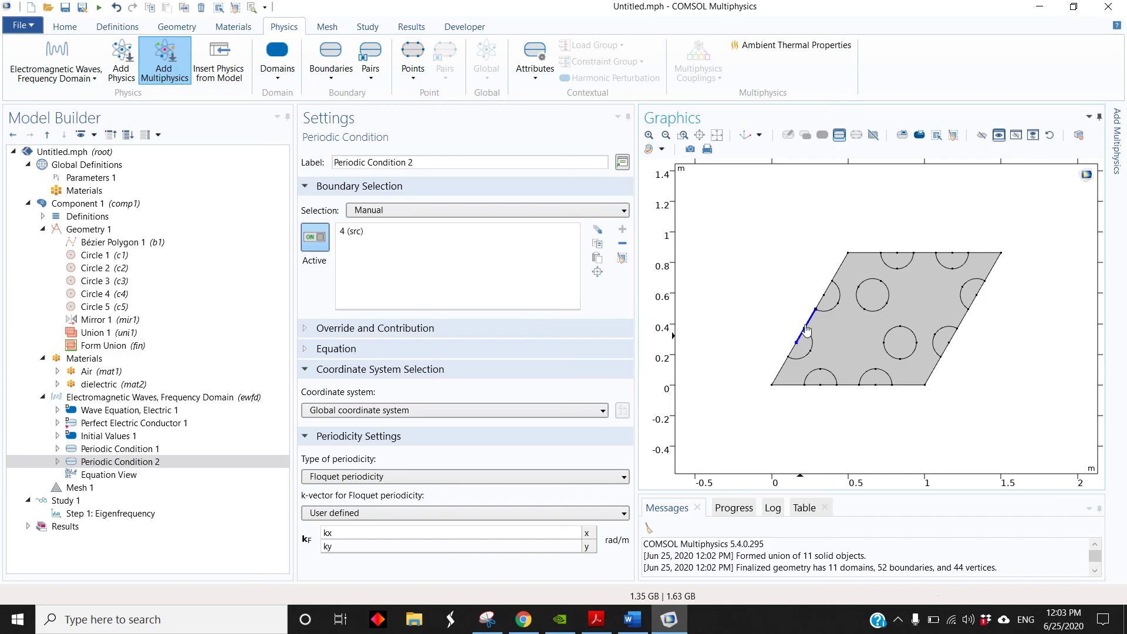
pyautogui.click(811, 320)
pyautogui.scroll(2, 816, 319)
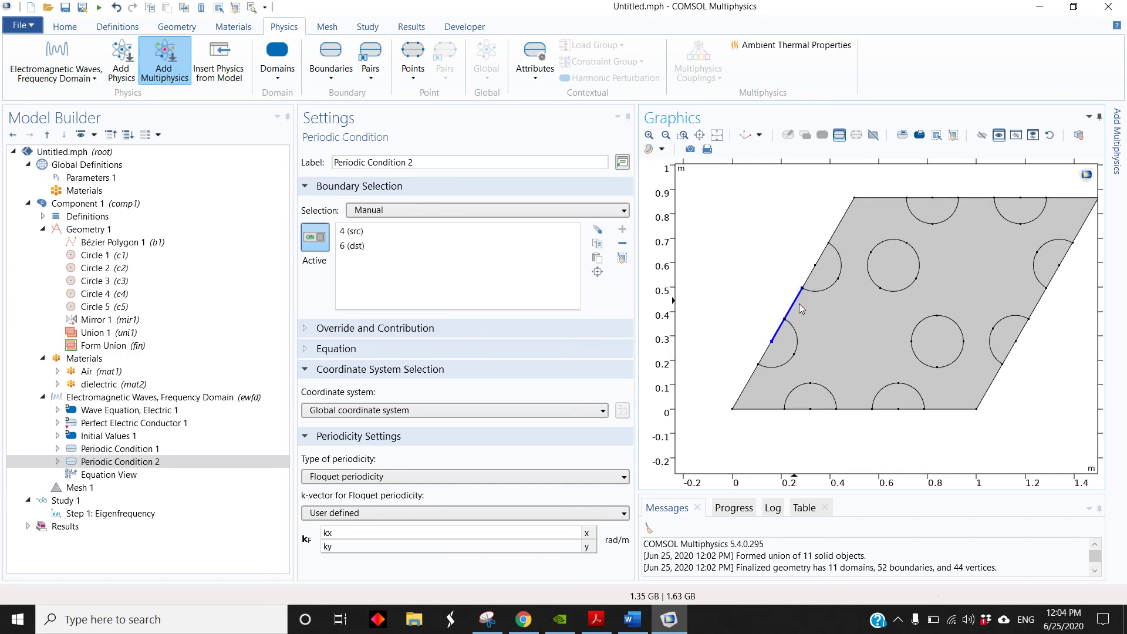
pyautogui.click(795, 306)
pyautogui.click(774, 340)
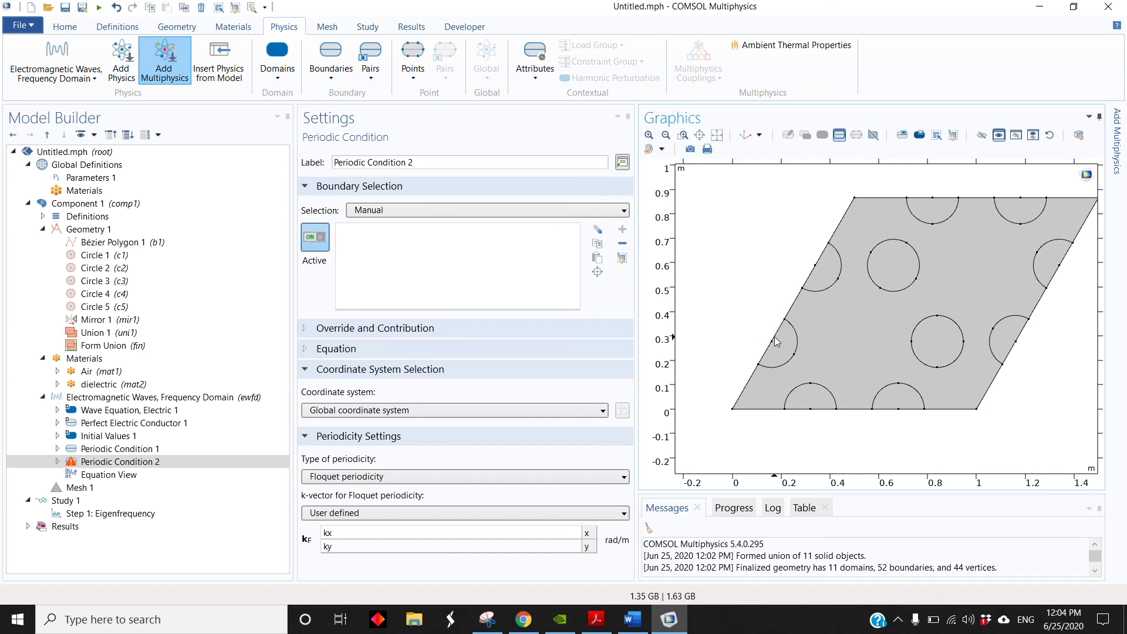
# Step: Select every segment of the rhombus's bottom edge for Periodic Condition 2
pyautogui.click(766, 409)
pyautogui.click(801, 409)
pyautogui.click(818, 414)
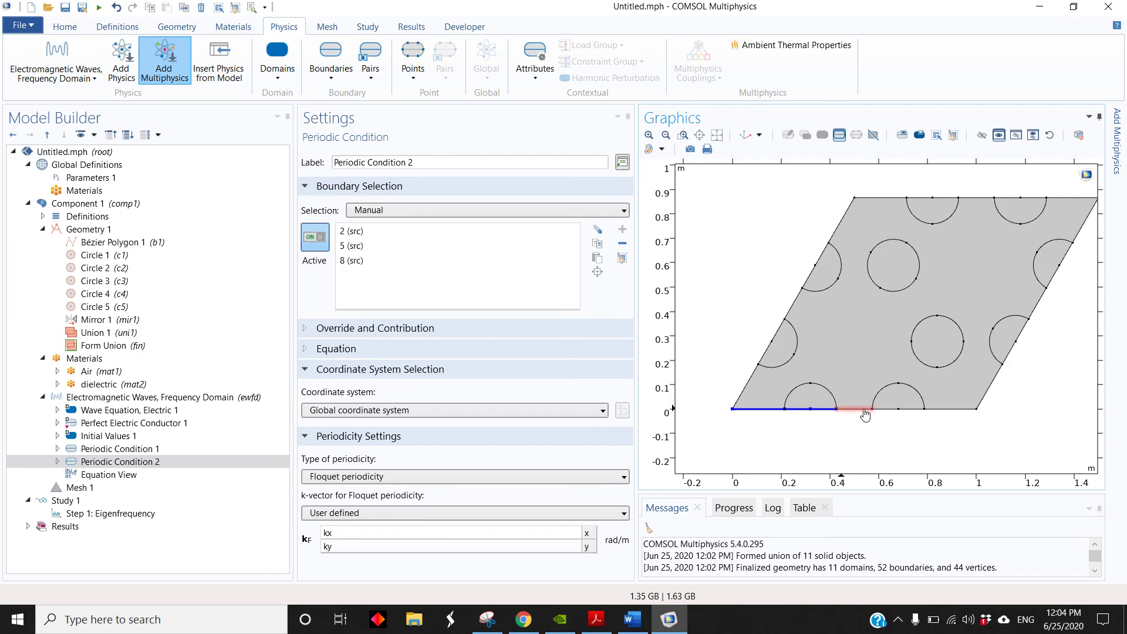
pyautogui.click(615, 332)
pyautogui.click(887, 412)
pyautogui.click(617, 331)
pyautogui.click(909, 412)
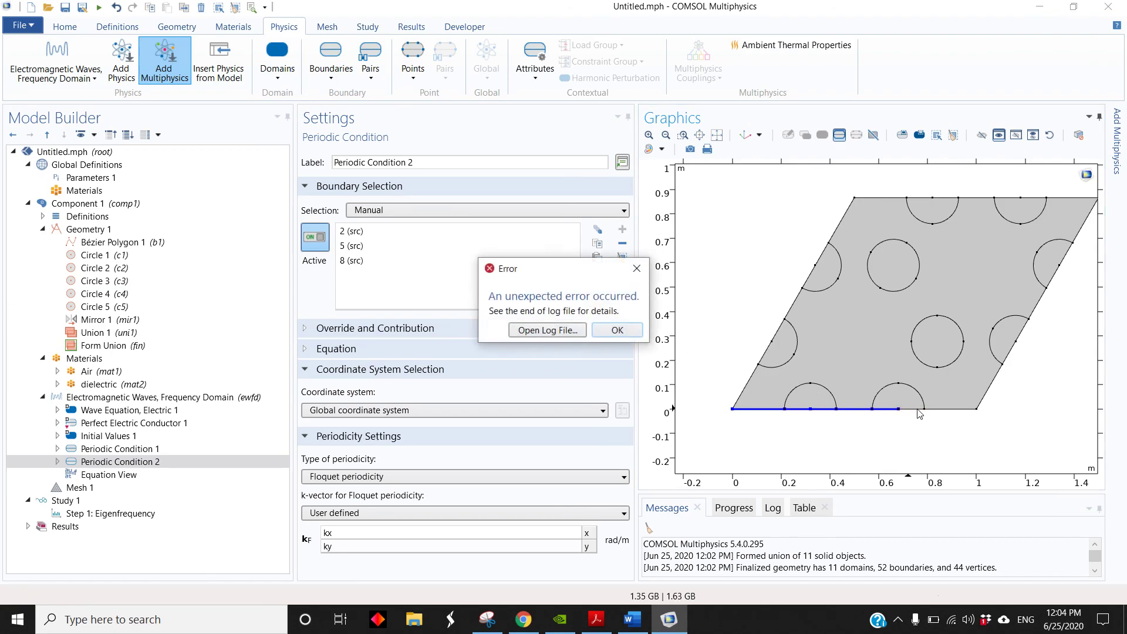
pyautogui.click(626, 327)
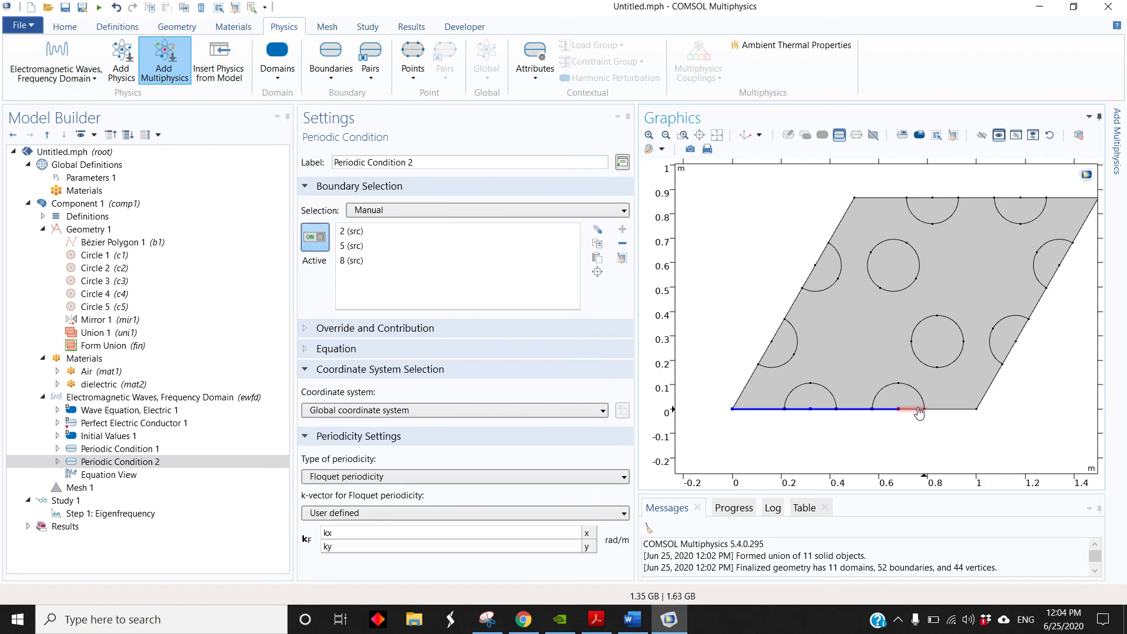
pyautogui.click(936, 414)
pyautogui.click(624, 327)
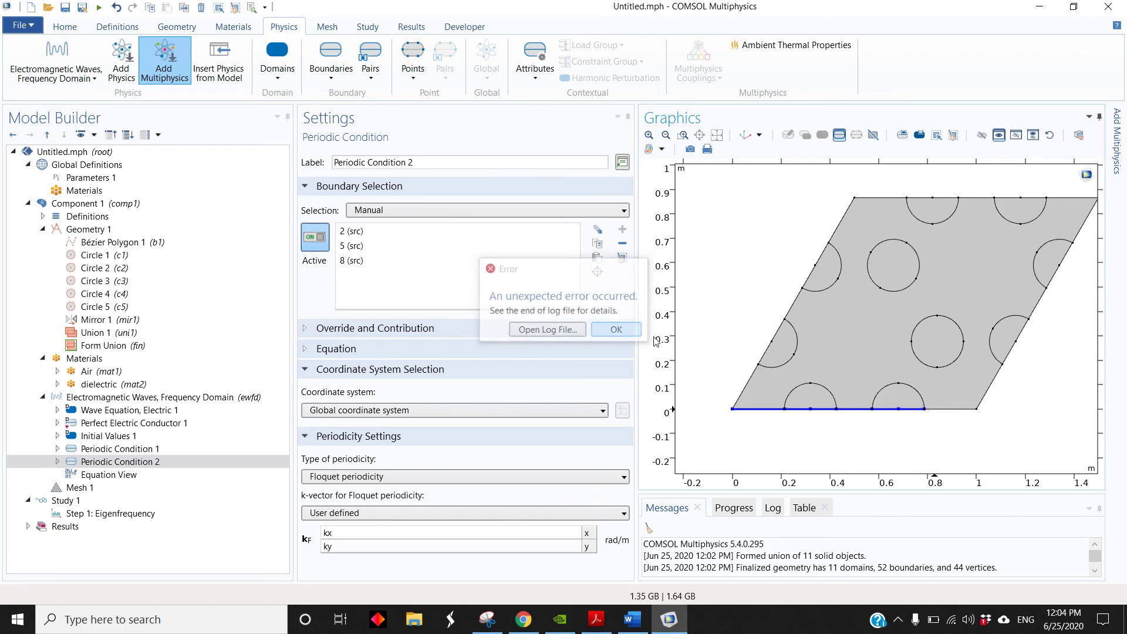
pyautogui.click(956, 409)
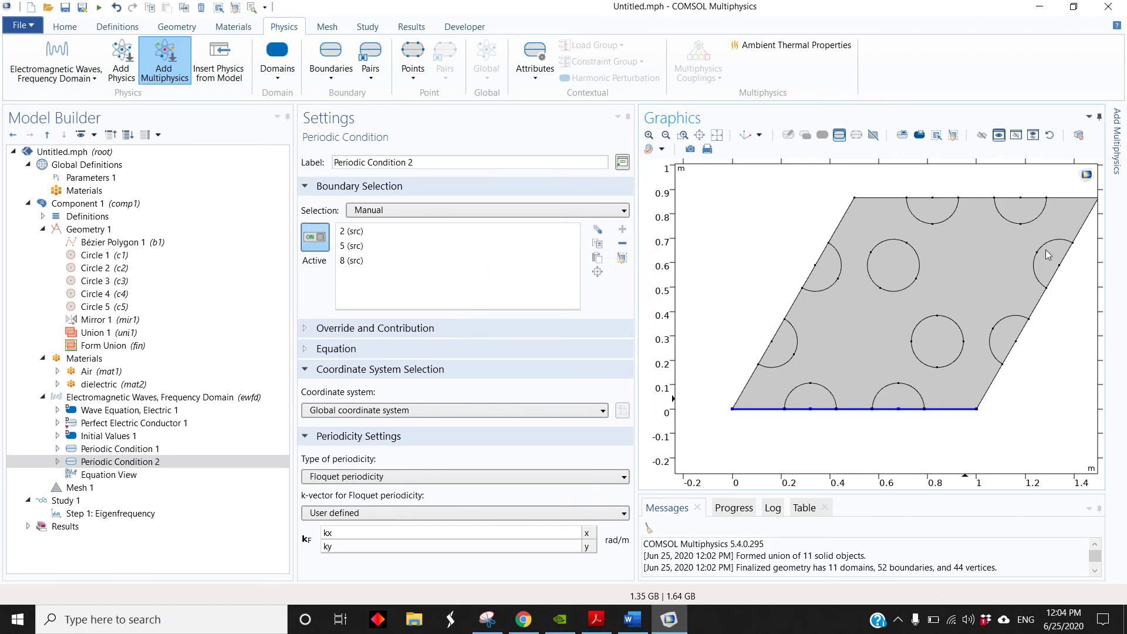
# Step: Add every segment of the rhombus's top edge to the boundary selection of Periodic Condition 2
pyautogui.click(1063, 199)
pyautogui.click(1035, 198)
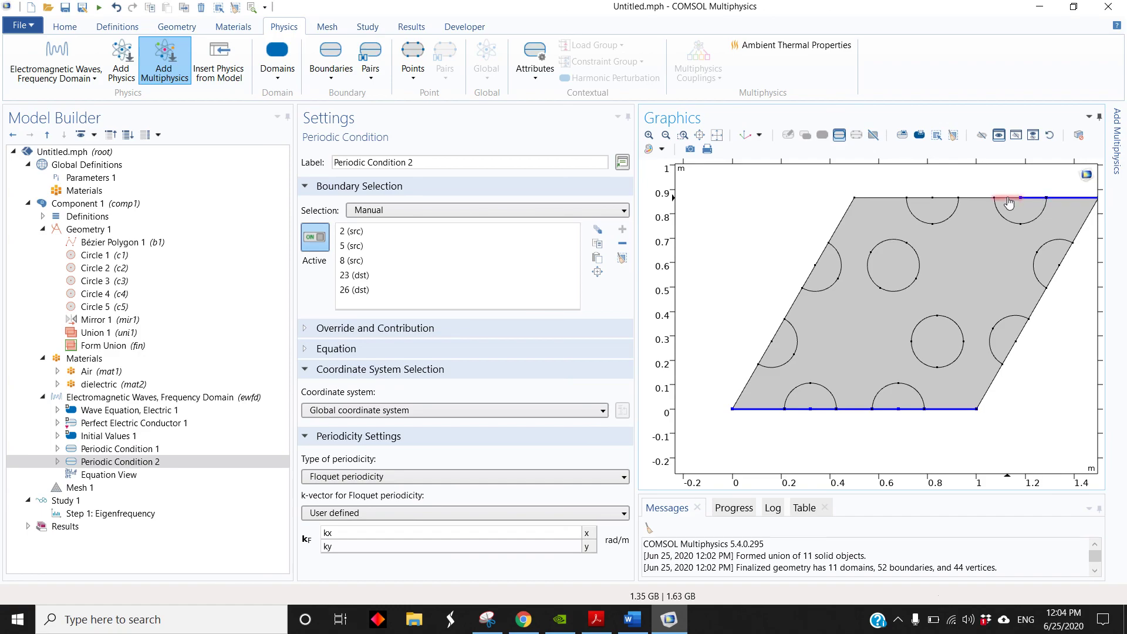
pyautogui.click(1007, 198)
pyautogui.click(975, 198)
pyautogui.click(944, 198)
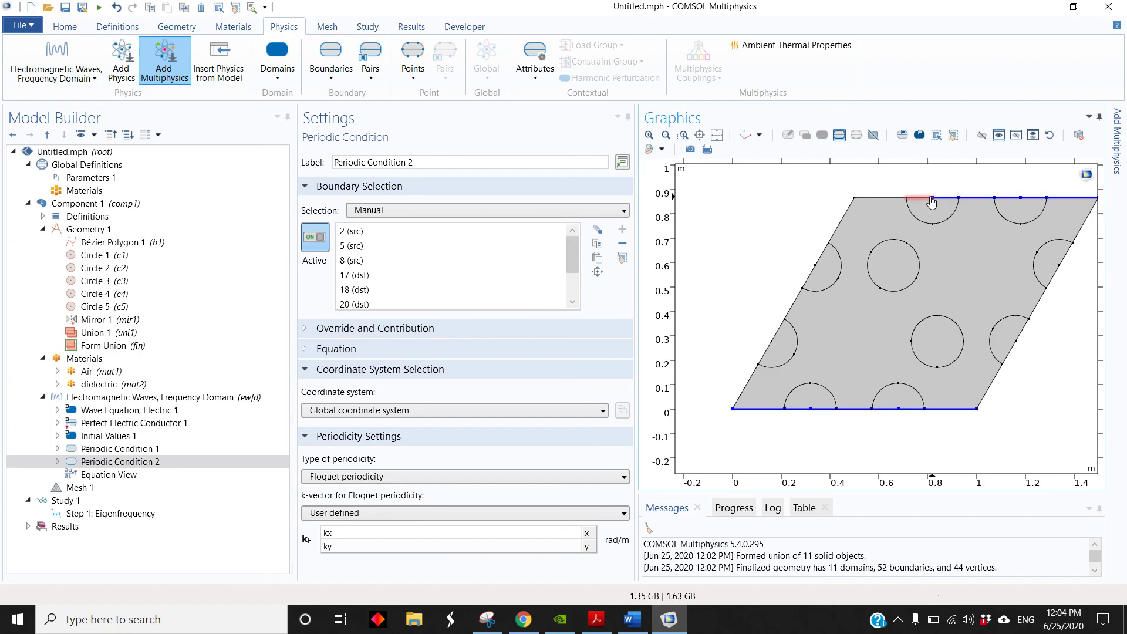
pyautogui.click(919, 198)
pyautogui.click(883, 198)
pyautogui.scroll(-1, 824, 223)
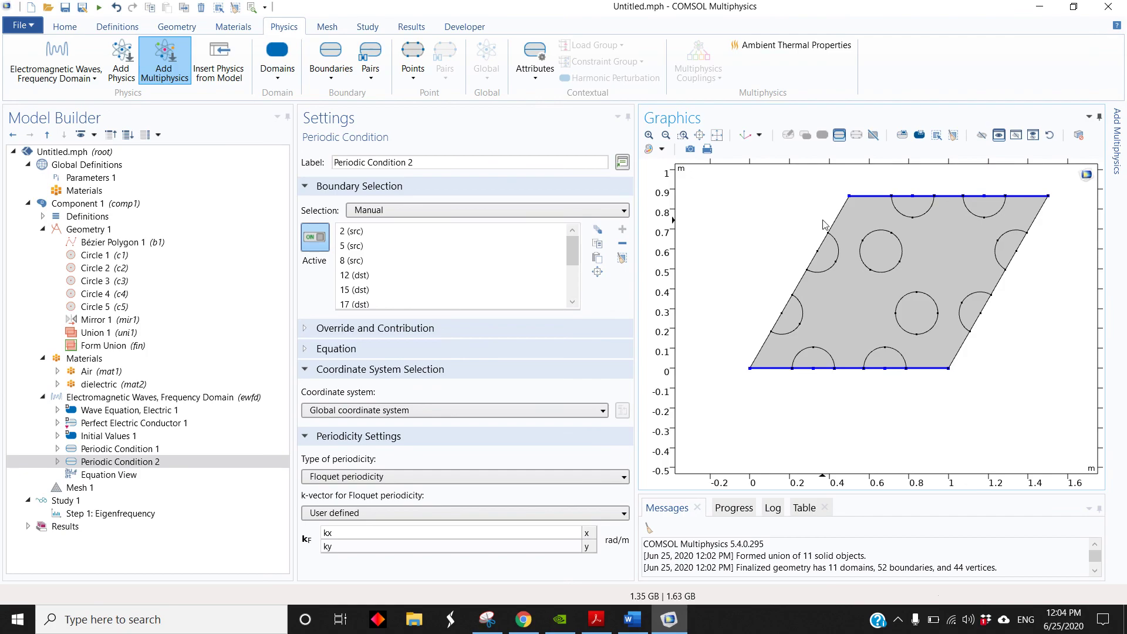
# Step: Remove the bottom-edge segments of the rhombus from the boundary selection of Periodic Condition 1
pyautogui.click(155, 455)
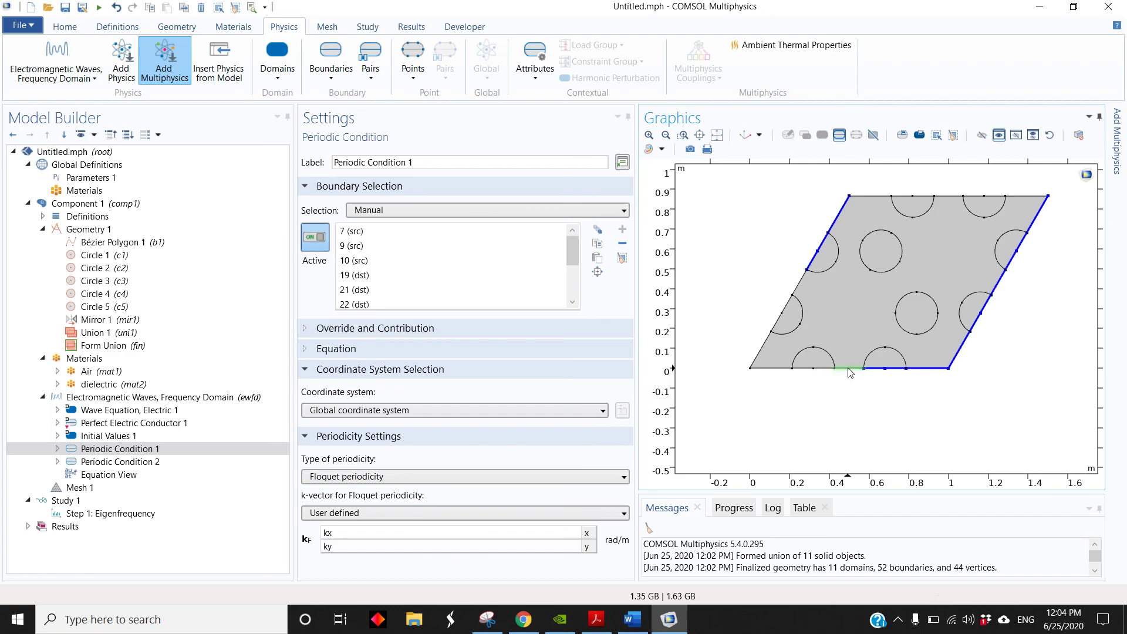
pyautogui.click(874, 370)
pyautogui.click(893, 369)
pyautogui.click(880, 370)
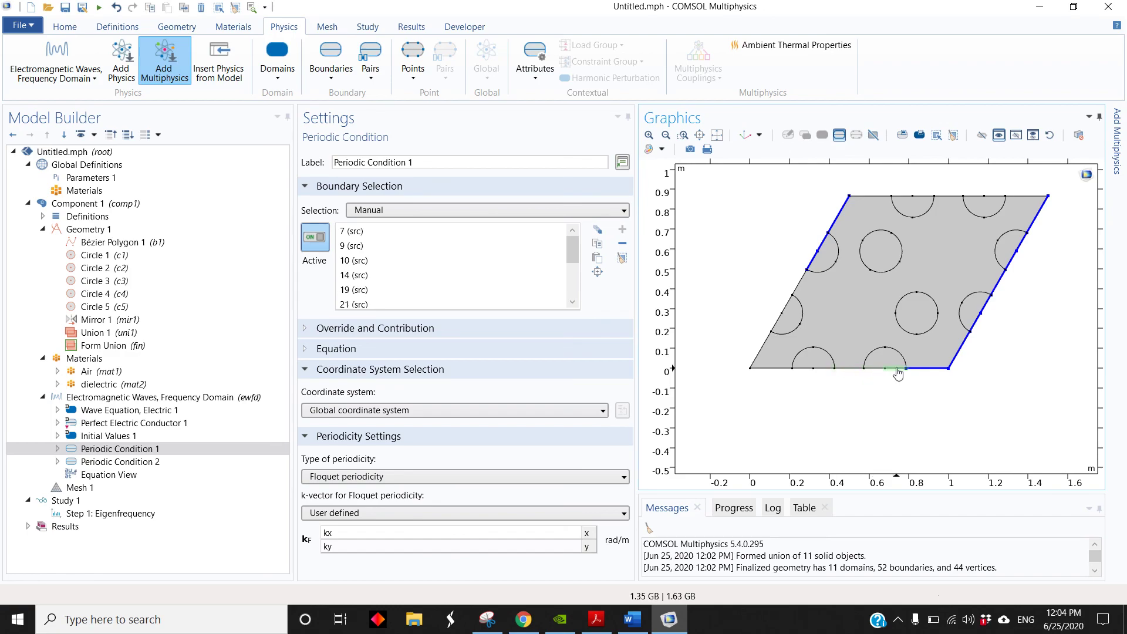
pyautogui.click(896, 369)
# Step: Add the missing lower segments of the rhombus's left slanted edge to Periodic Condition 1
pyautogui.click(797, 286)
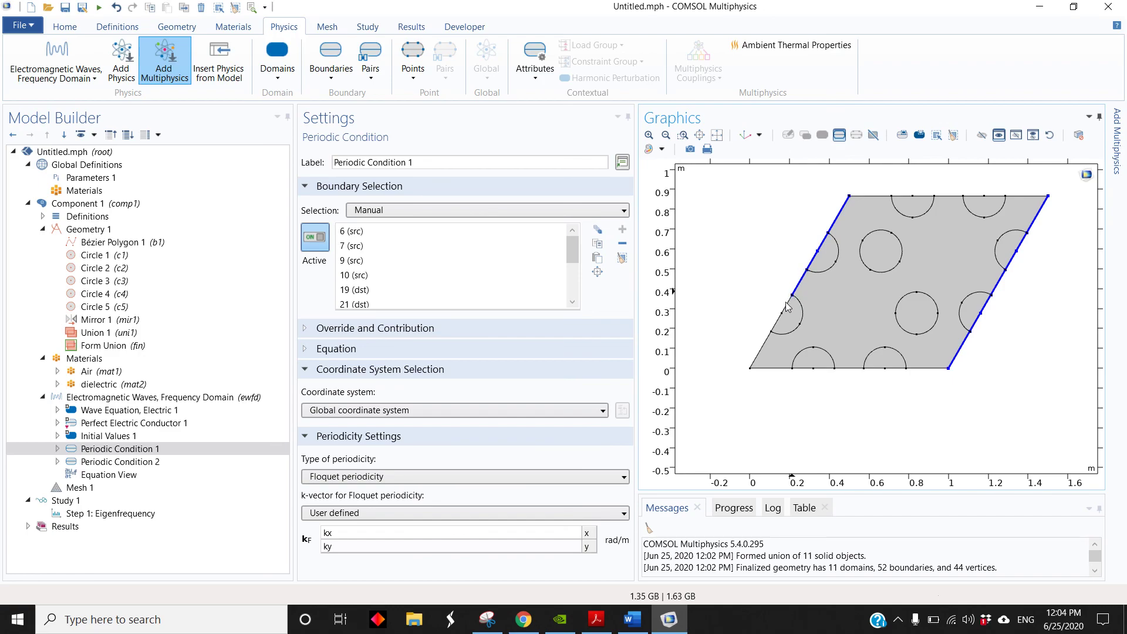
pyautogui.click(786, 306)
pyautogui.click(776, 323)
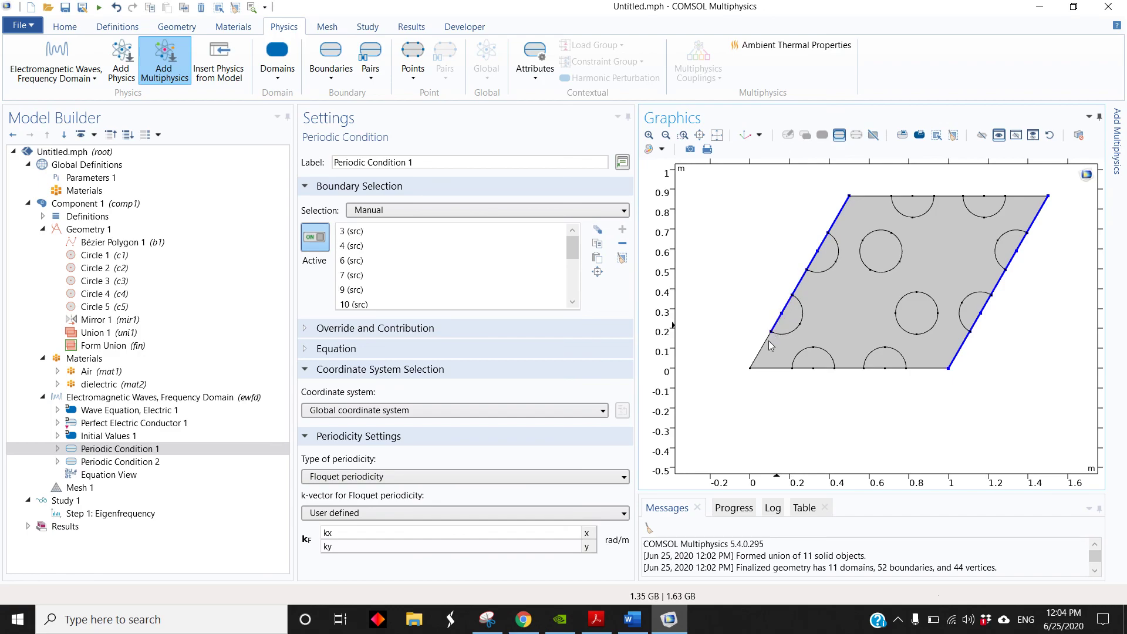
pyautogui.click(763, 352)
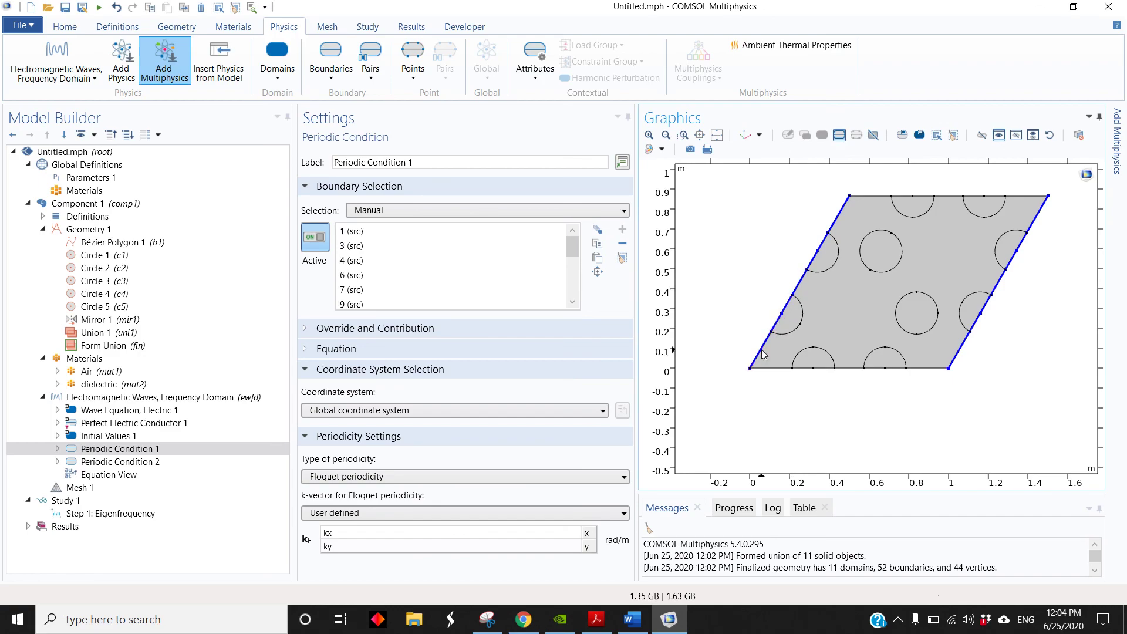
# Step: Add the missing bottom-edge segments to Periodic Condition 2 and check the boundary selections of both periodic conditions
pyautogui.click(155, 462)
pyautogui.click(849, 369)
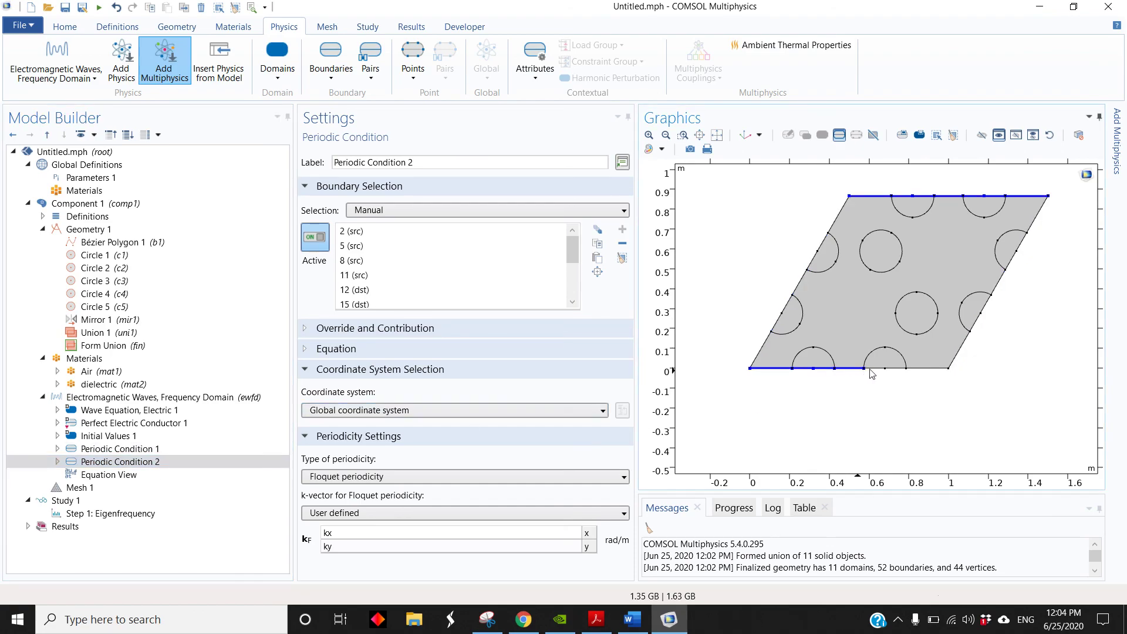
pyautogui.click(877, 370)
pyautogui.click(897, 370)
pyautogui.click(199, 449)
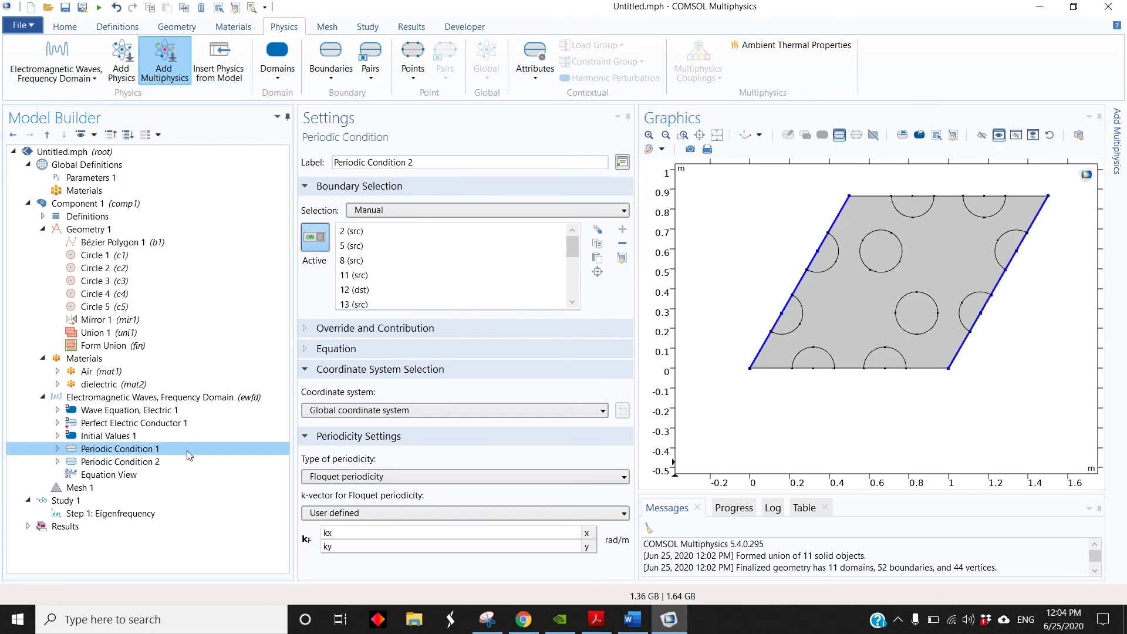
pyautogui.click(189, 461)
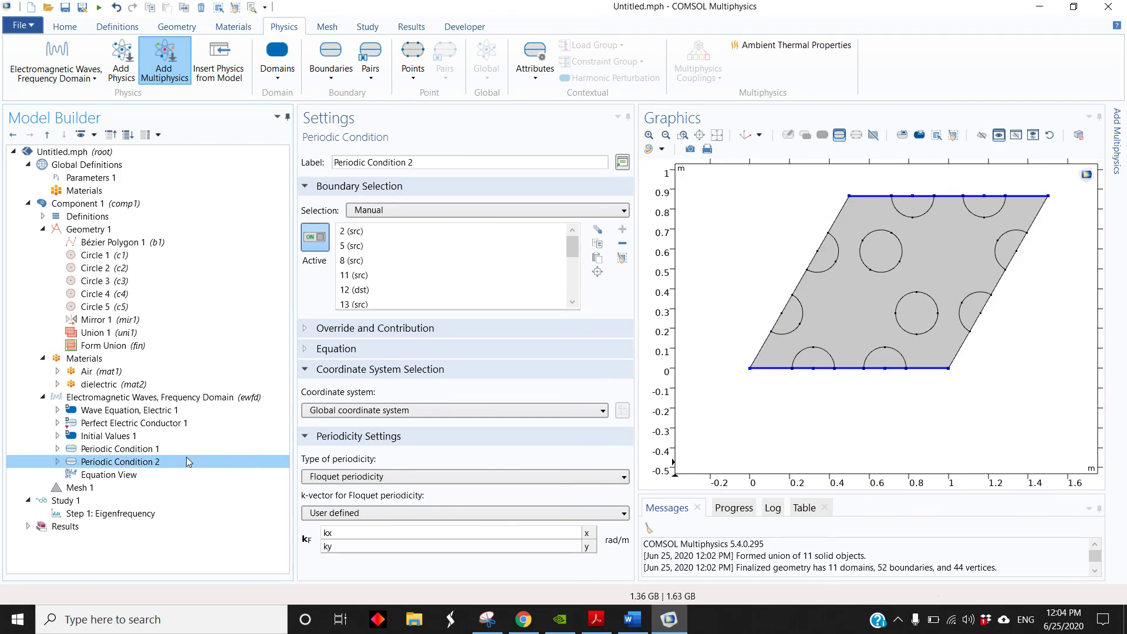
# Step: Set the eigenfrequency study step to search around 0 Hz and enable a desired number of eigenfrequencies
pyautogui.click(101, 515)
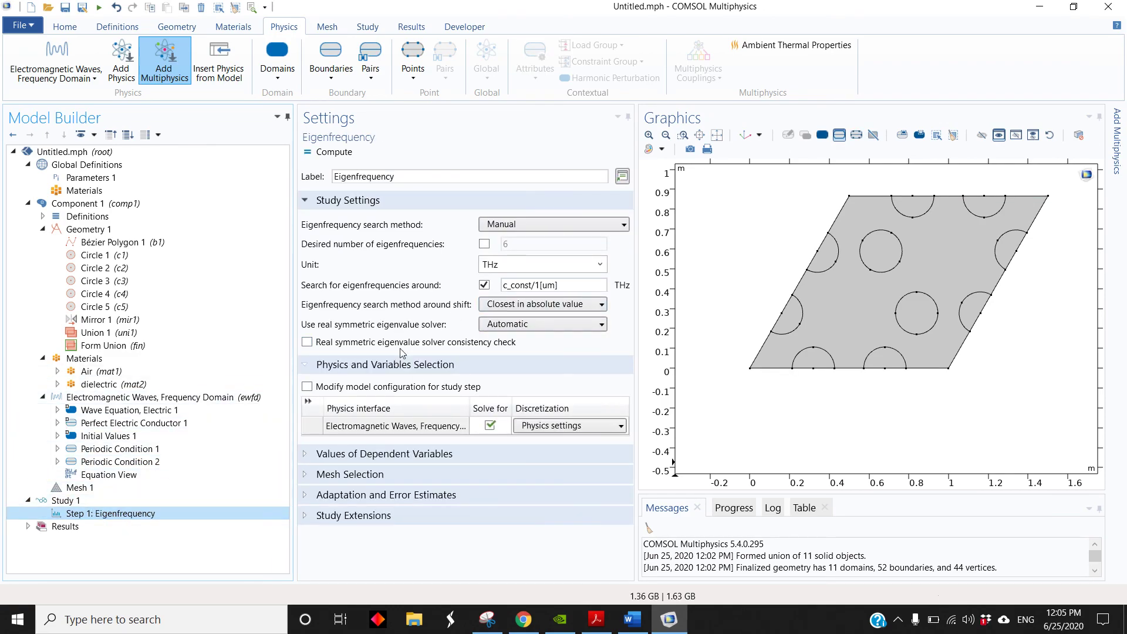
pyautogui.click(514, 262)
pyautogui.write('Hz')
pyautogui.press('Tab')
pyautogui.write('0')
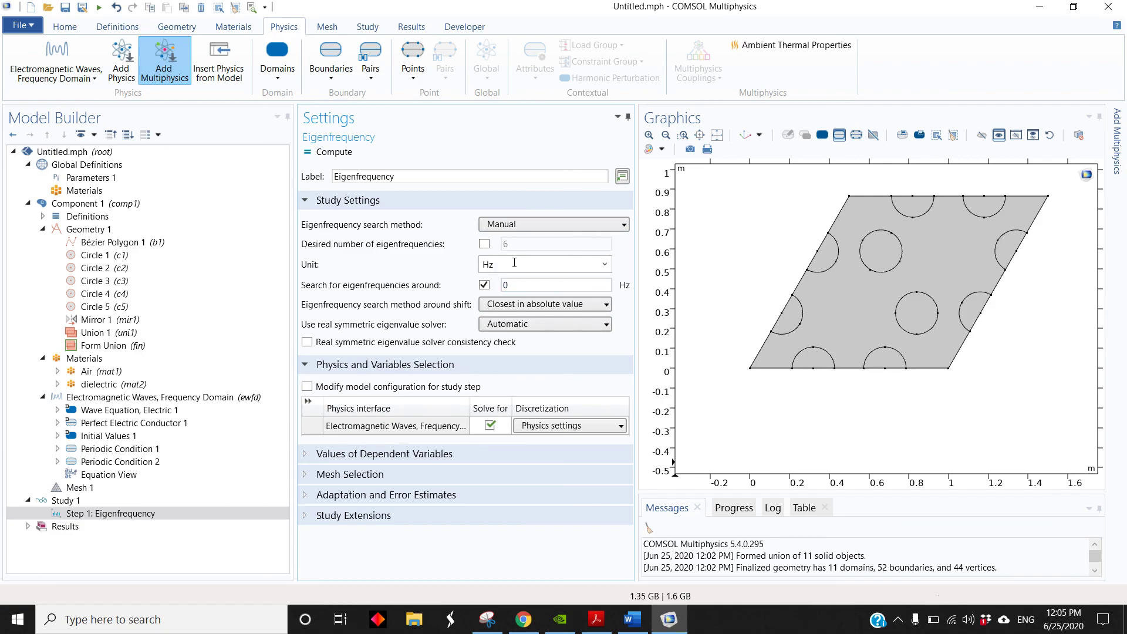
pyautogui.click(485, 244)
# Step: Add a parametric sweep to Study 1 with k as the swept parameter
pyautogui.click(84, 500)
pyautogui.rightClick(84, 500)
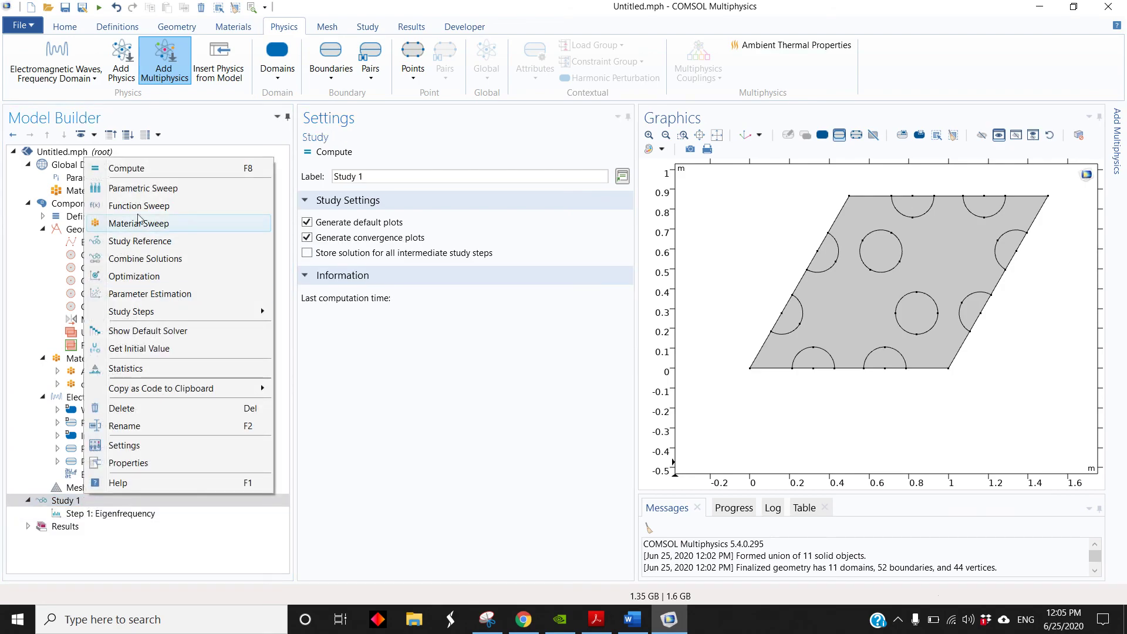
pyautogui.click(159, 188)
pyautogui.click(345, 321)
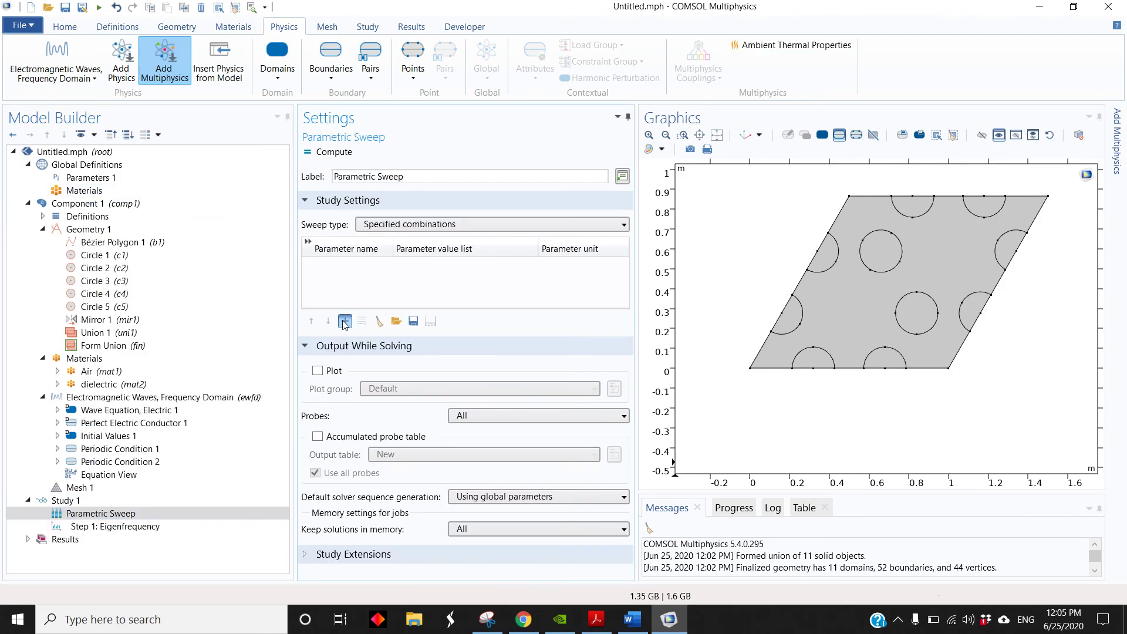
pyautogui.click(353, 266)
pyautogui.click(352, 380)
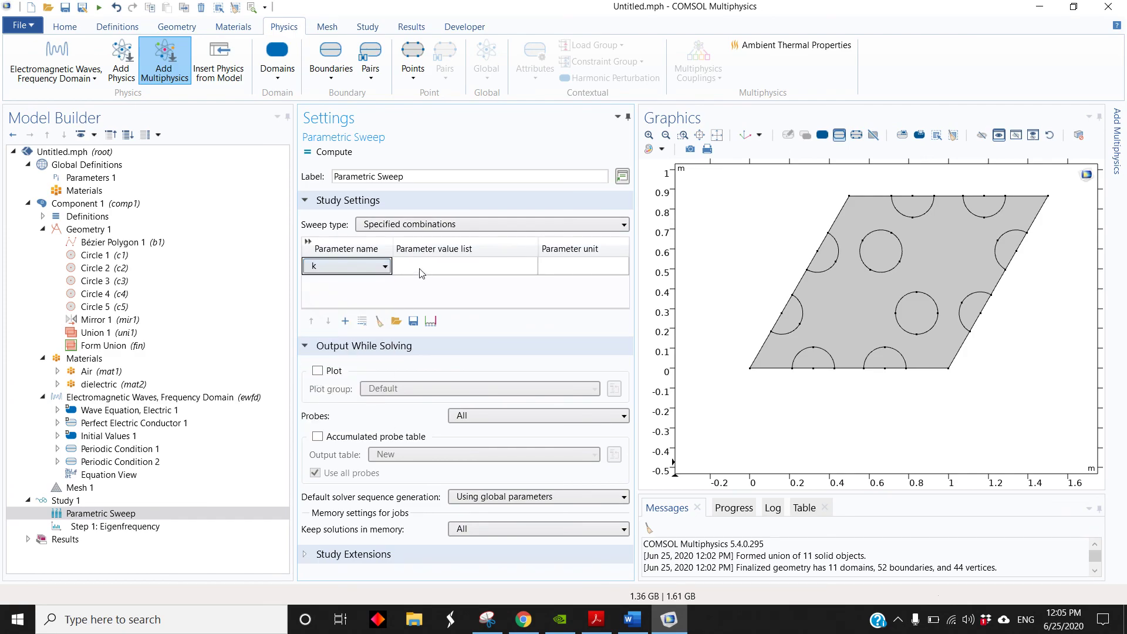
# Step: Define the sweep range of k by number of values, from 0 to 3 with 31 values
pyautogui.click(423, 268)
pyautogui.click(430, 321)
pyautogui.click(563, 233)
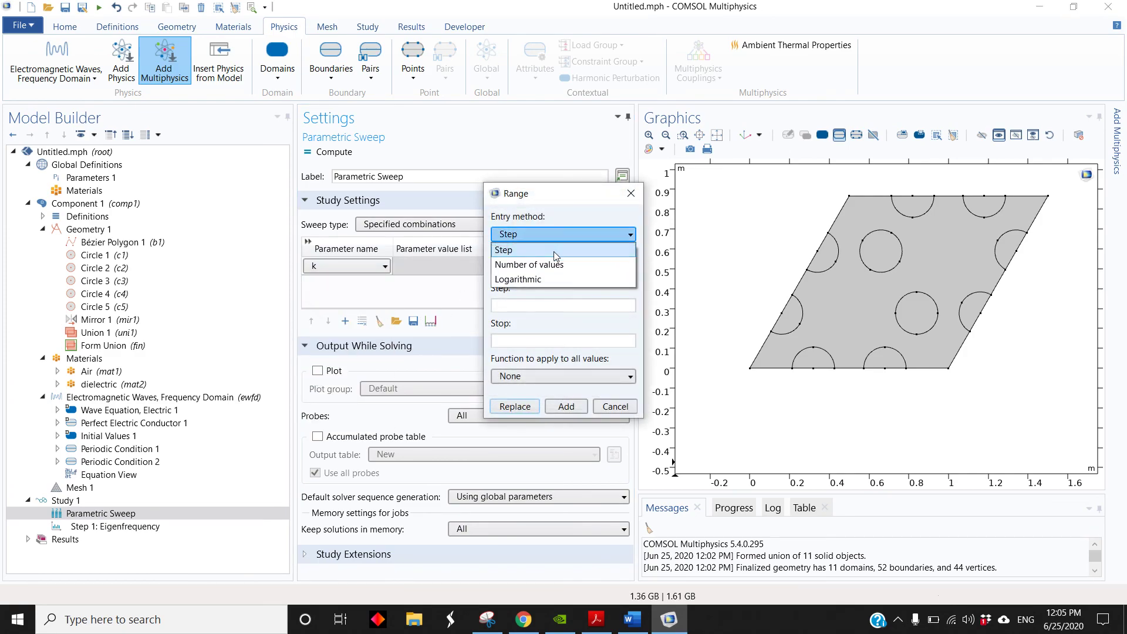
pyautogui.click(548, 265)
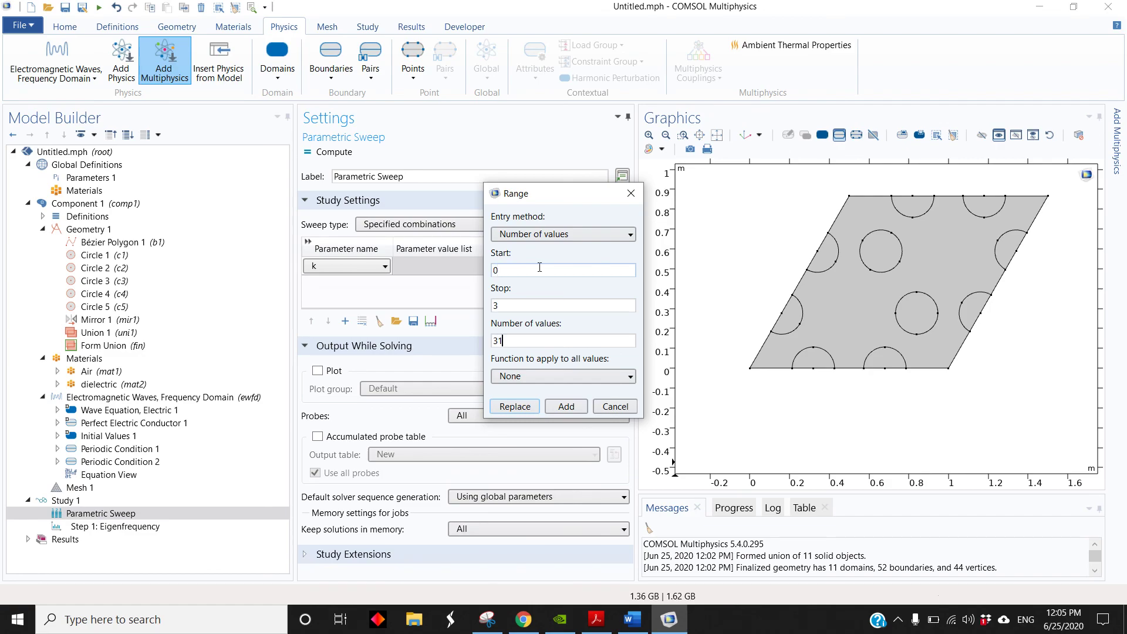
pyautogui.press('Return')
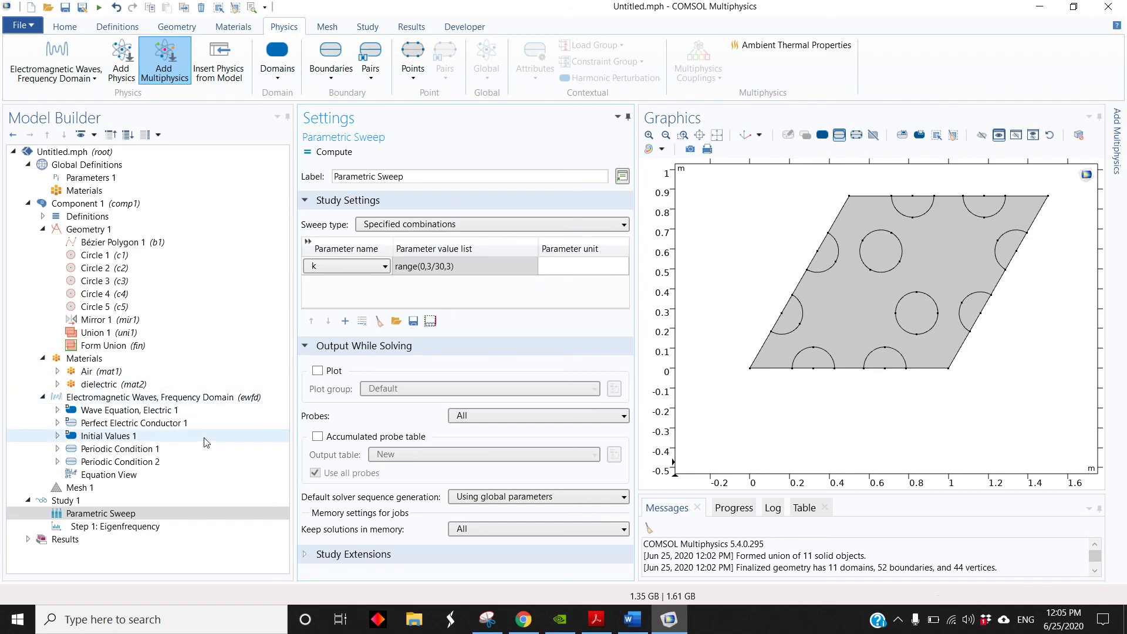
# Step: Build the physics-controlled mesh of the rhombic unit cell
pyautogui.click(162, 489)
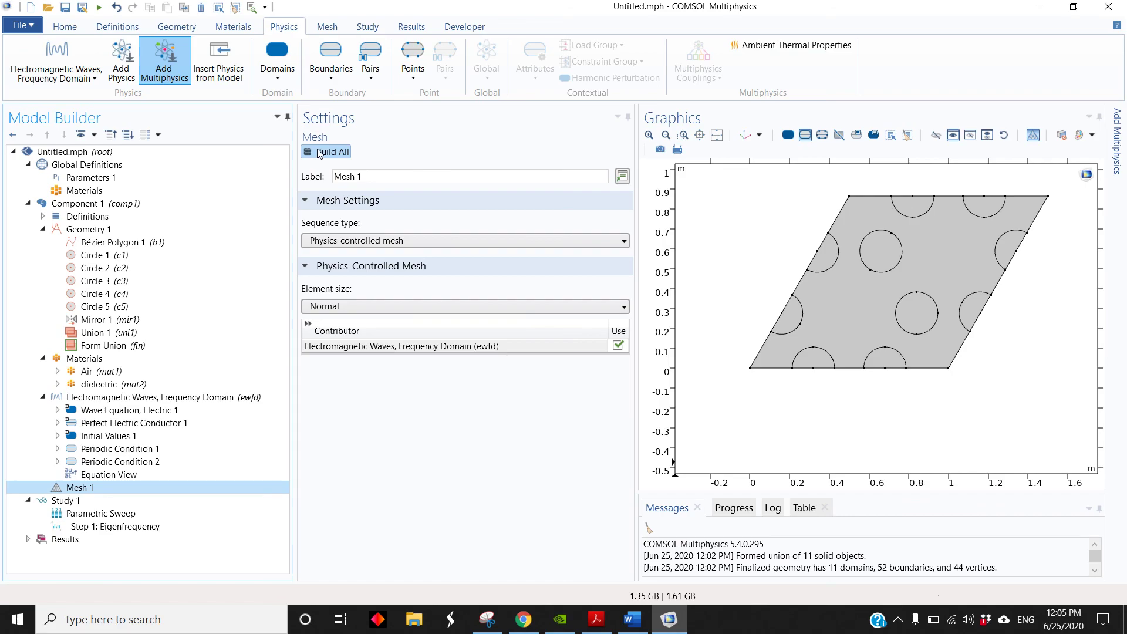
pyautogui.click(329, 151)
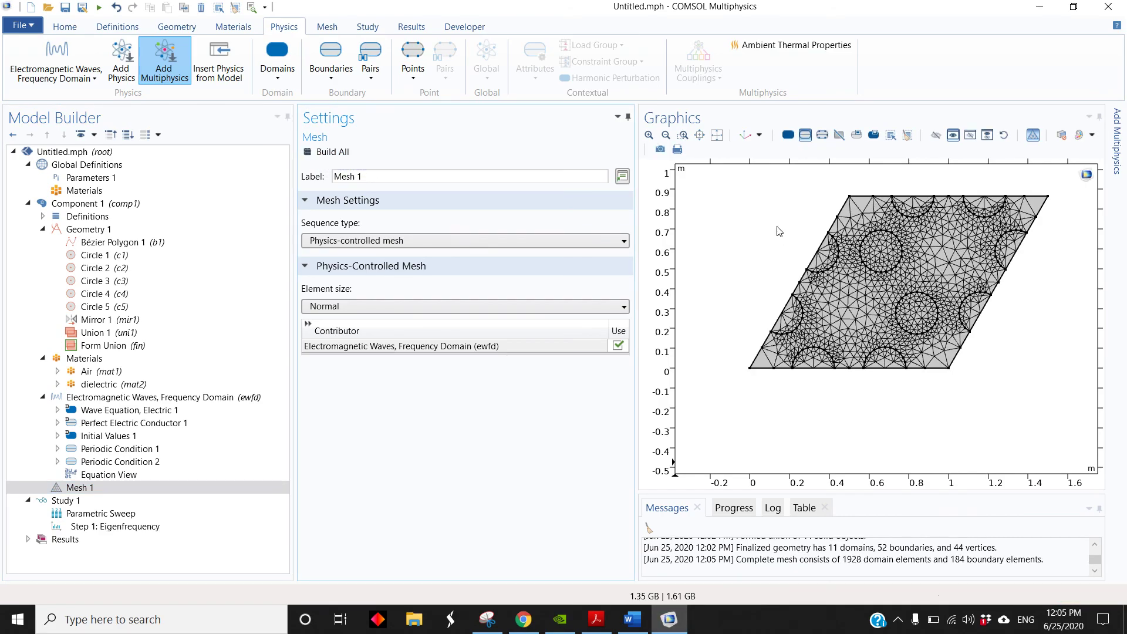
pyautogui.click(717, 135)
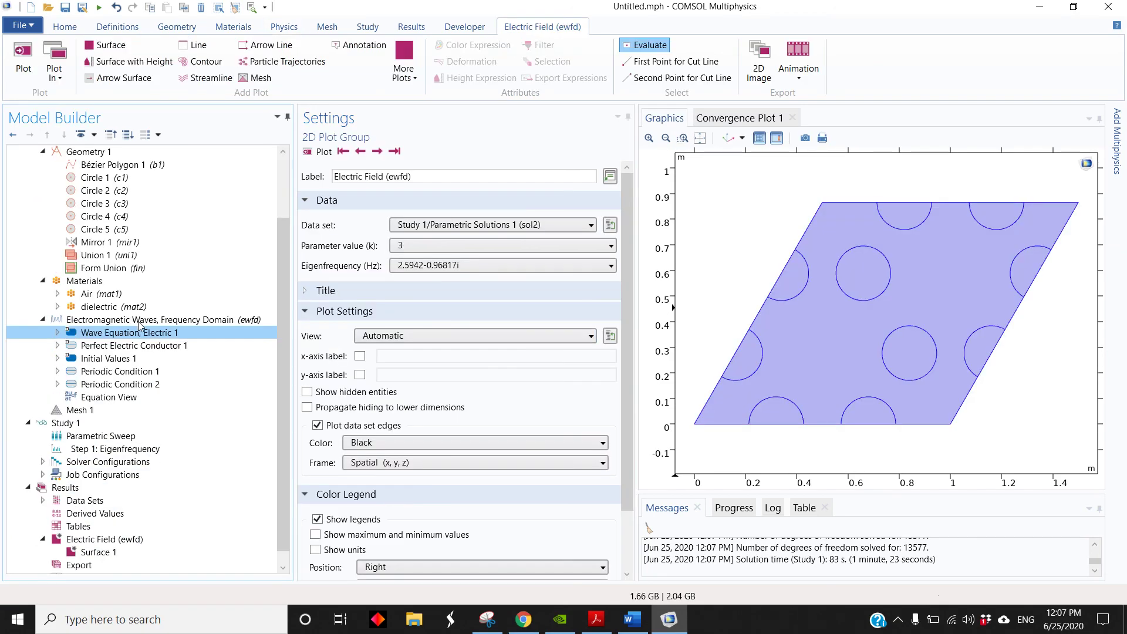
# Step: Solve the Electromagnetic Waves interface for the out-of-plane vector only and recompute the study
pyautogui.click(141, 319)
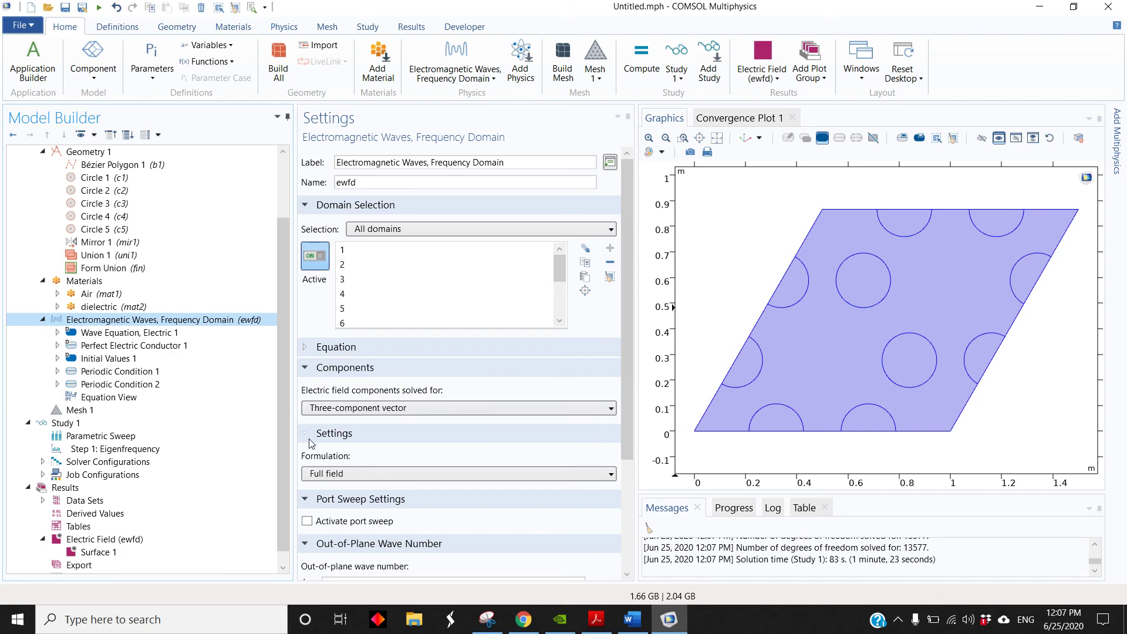
pyautogui.click(341, 407)
pyautogui.click(341, 425)
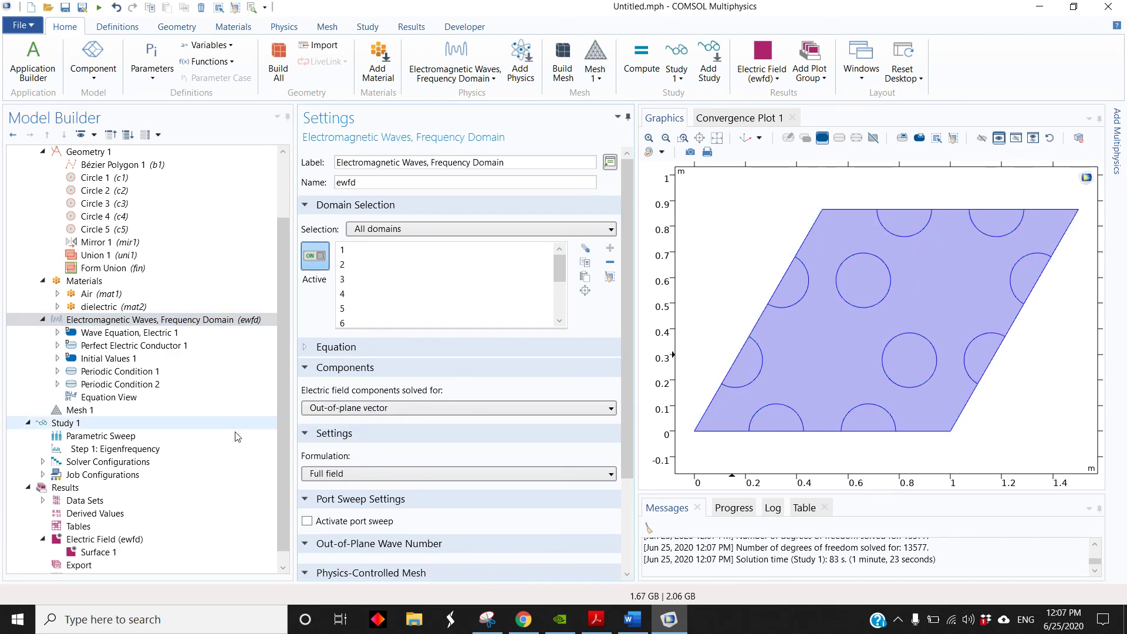
pyautogui.scroll(-1, 73, 514)
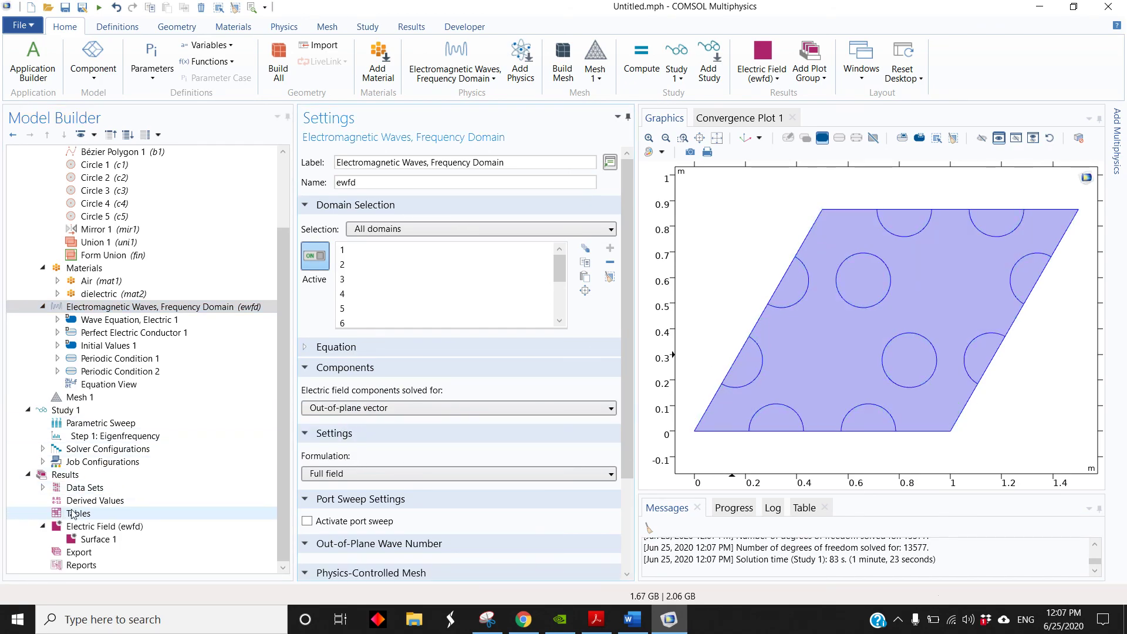
pyautogui.click(633, 77)
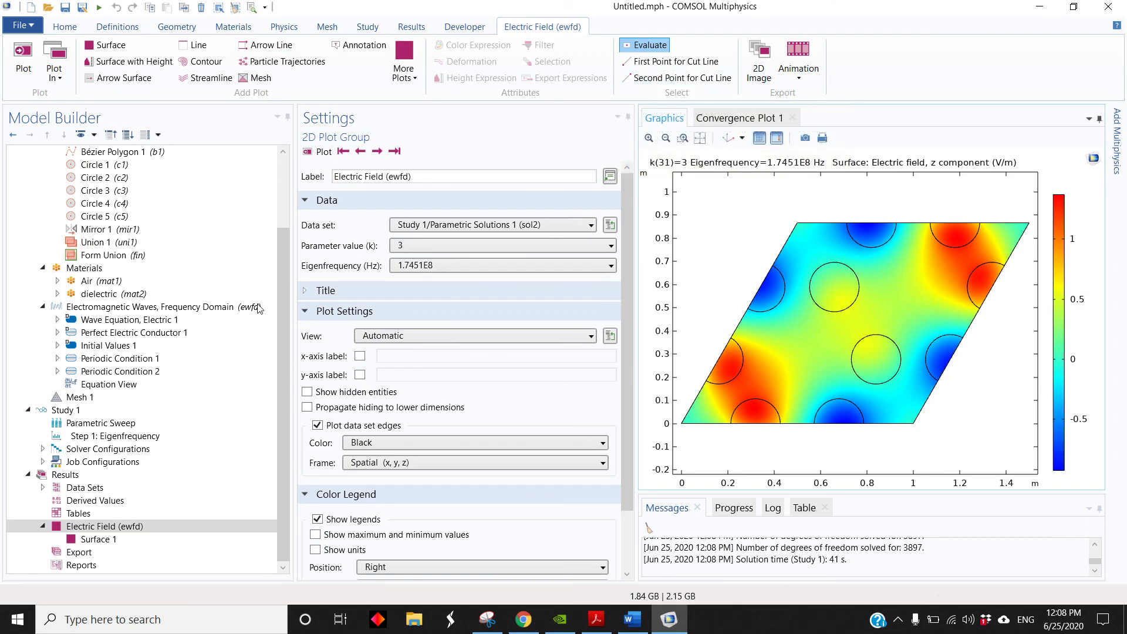
# Step: Plot the electric field for k = 0.5 at the eigenfrequency 5.1733E7 Hz
pyautogui.click(461, 242)
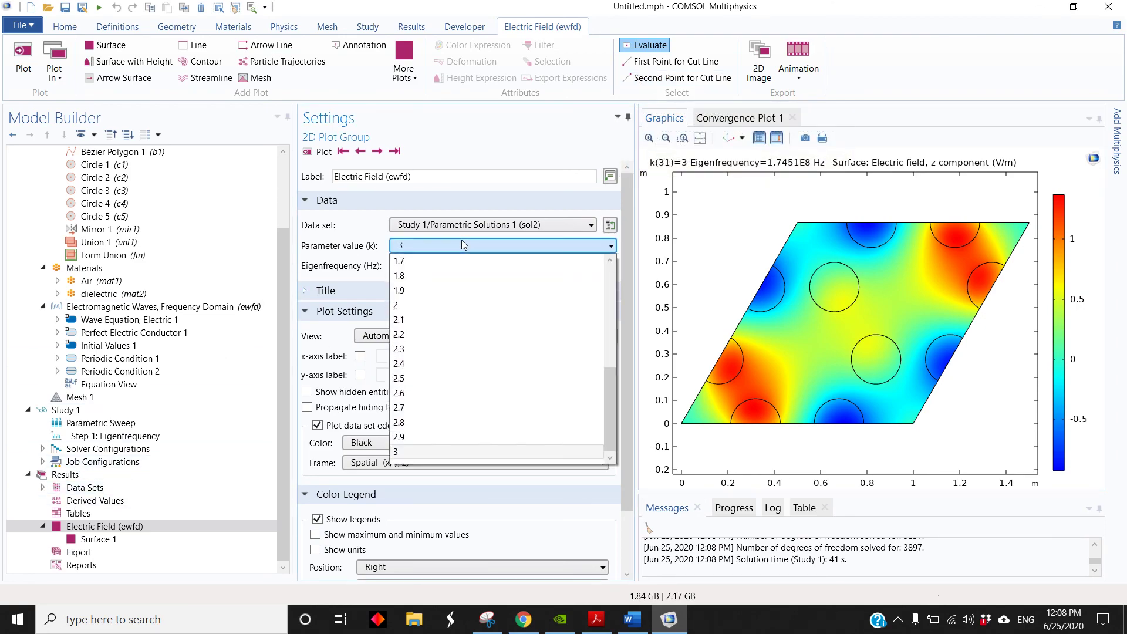
pyautogui.scroll(5, 444, 341)
pyautogui.click(430, 334)
pyautogui.click(427, 266)
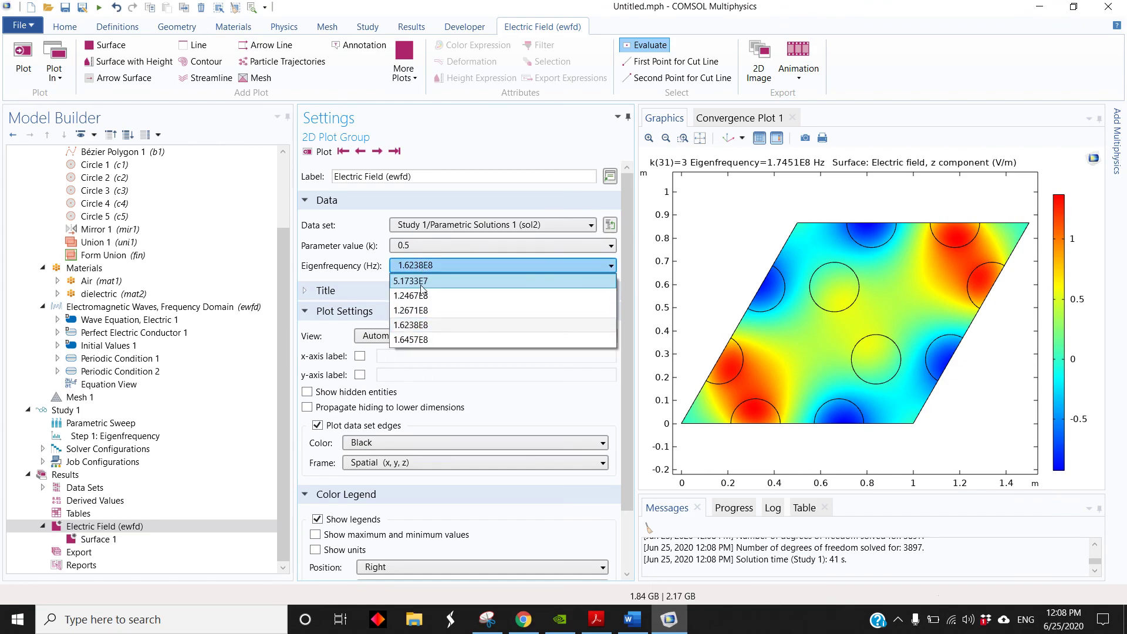
pyautogui.click(420, 287)
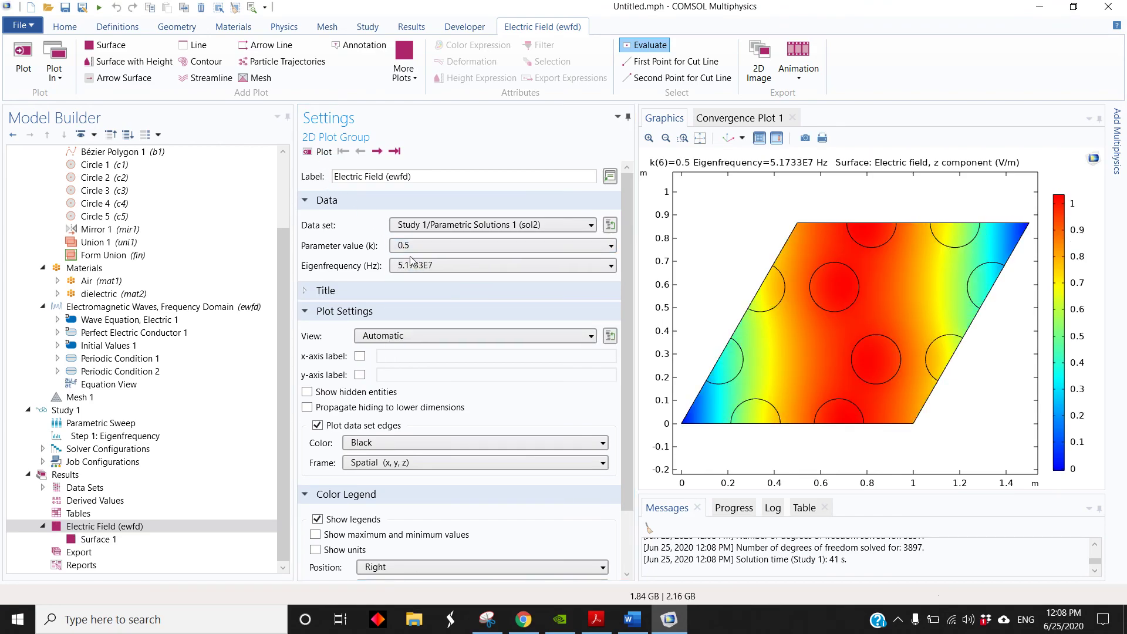
# Step: Switch the k = 0.5 electric field plot through the eigenfrequencies 1.2467E8, 1.2671E8 and 1.6457E8 Hz
pyautogui.click(411, 264)
pyautogui.click(419, 290)
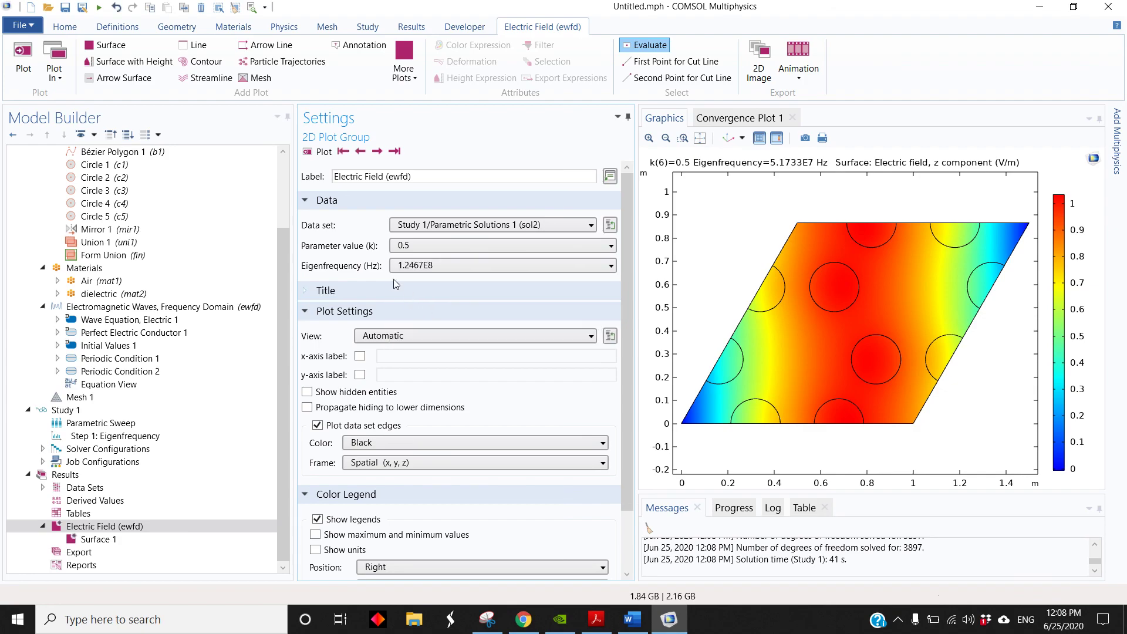
pyautogui.click(452, 267)
pyautogui.click(442, 301)
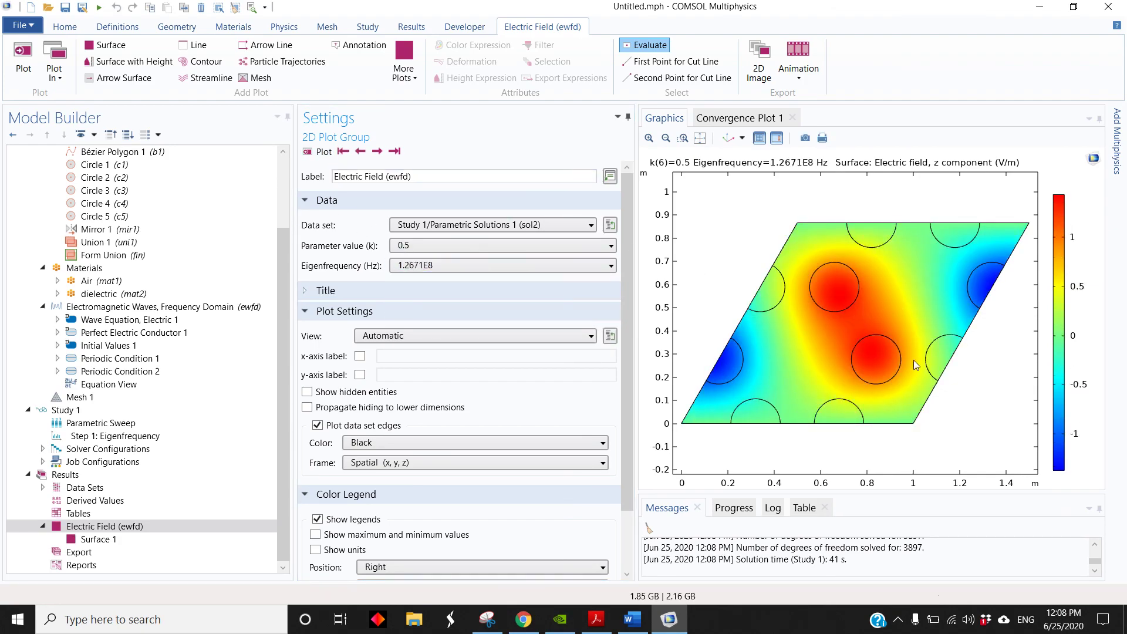
pyautogui.click(469, 266)
pyautogui.click(456, 340)
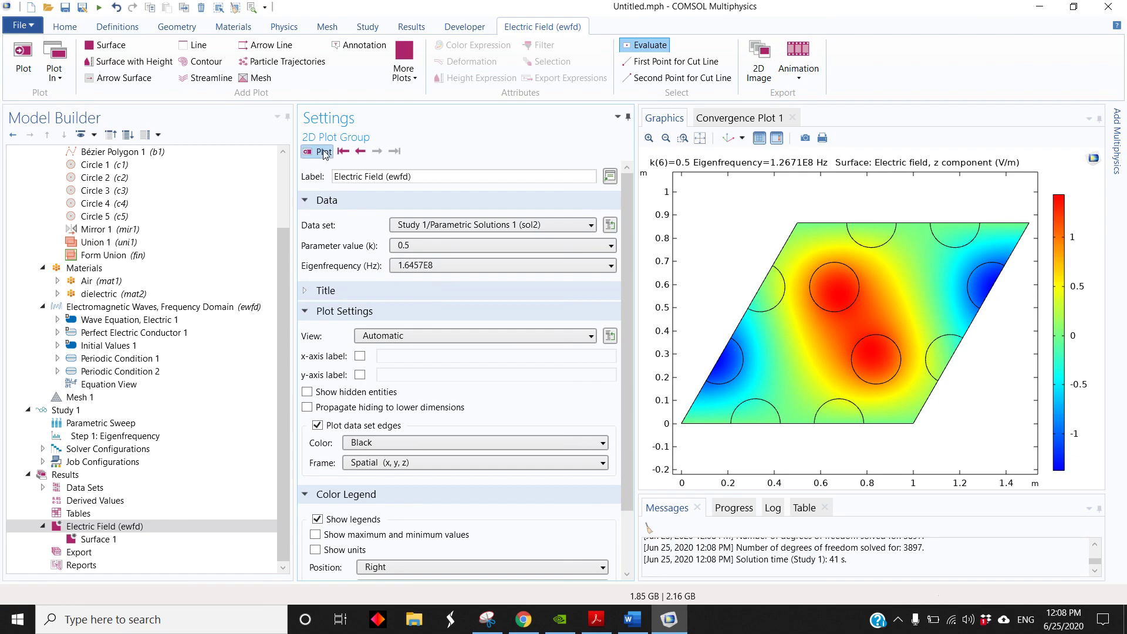
pyautogui.click(323, 154)
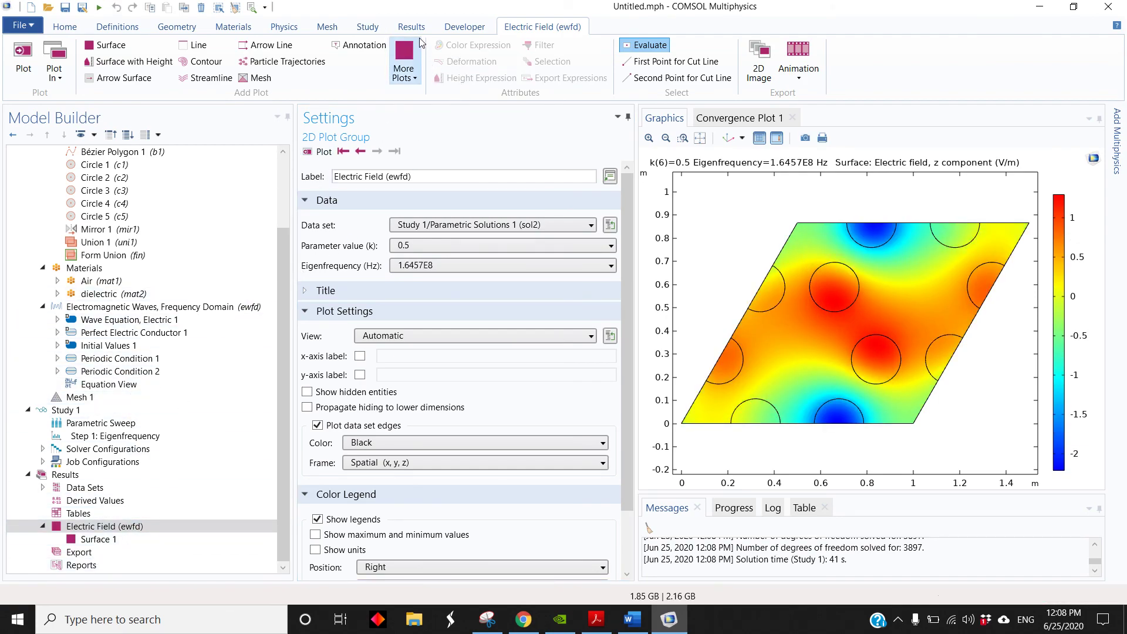
# Step: Add a 1D plot group to the results
pyautogui.click(419, 29)
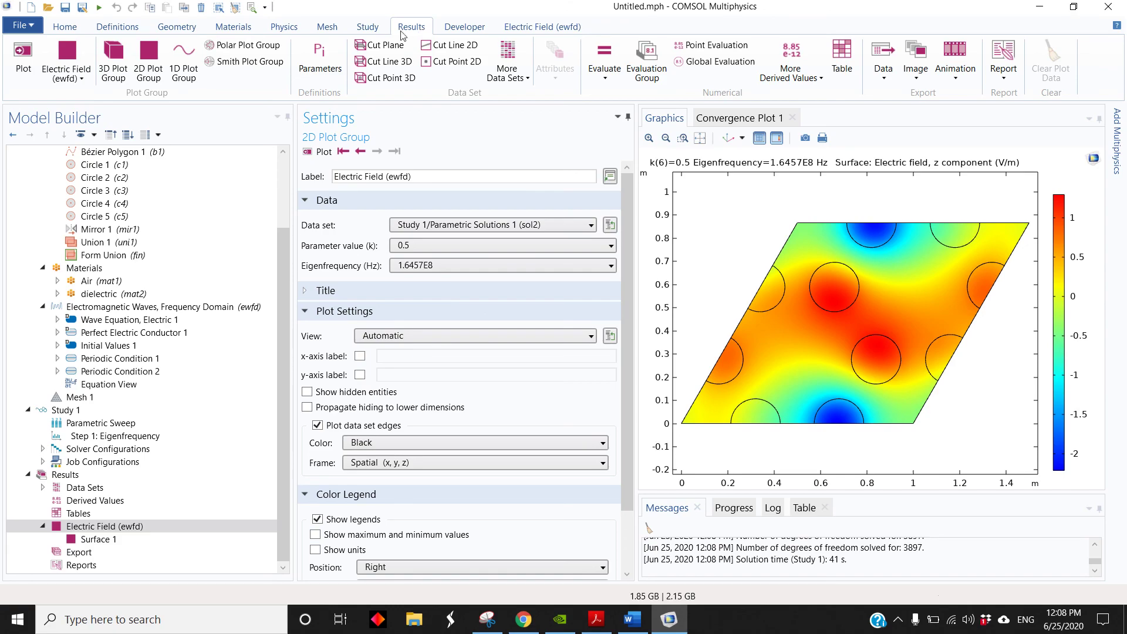
pyautogui.click(184, 65)
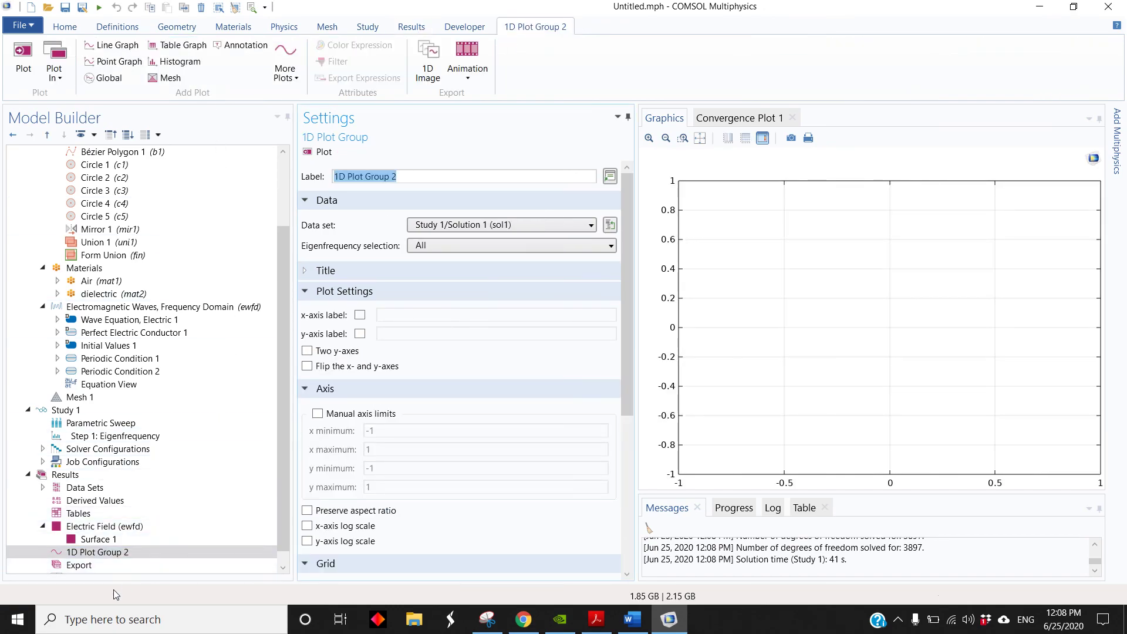
# Step: Set the 1D plot group's data set to Study 1/Parametric Solutions 1 (sol2)
pyautogui.click(438, 225)
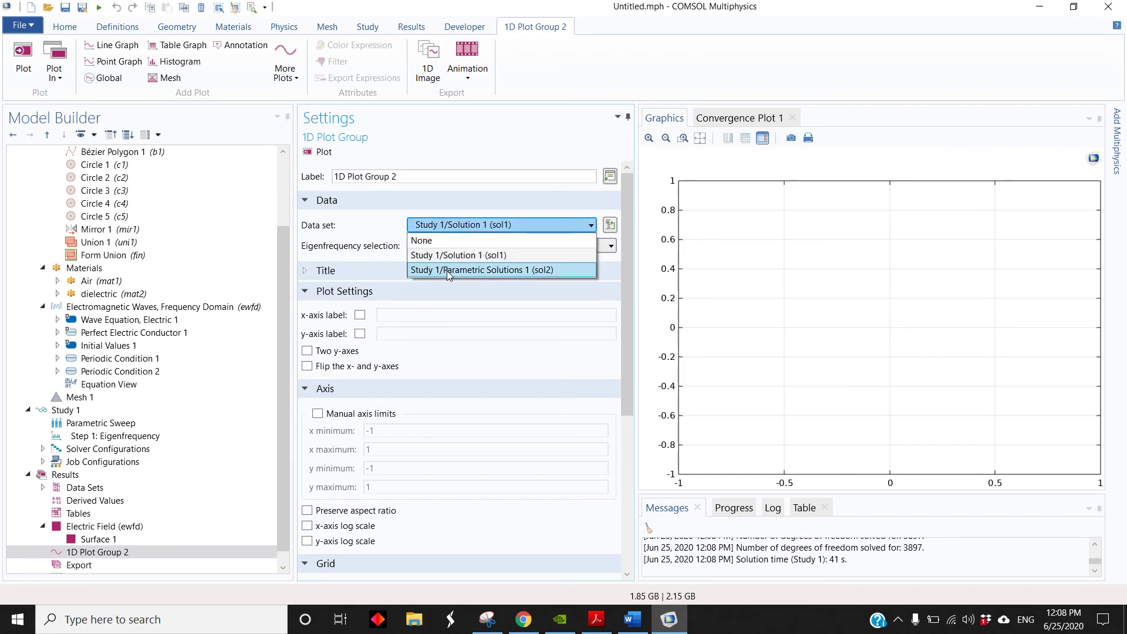
pyautogui.click(446, 270)
pyautogui.scroll(-1, 470, 421)
pyautogui.scroll(-5, 470, 421)
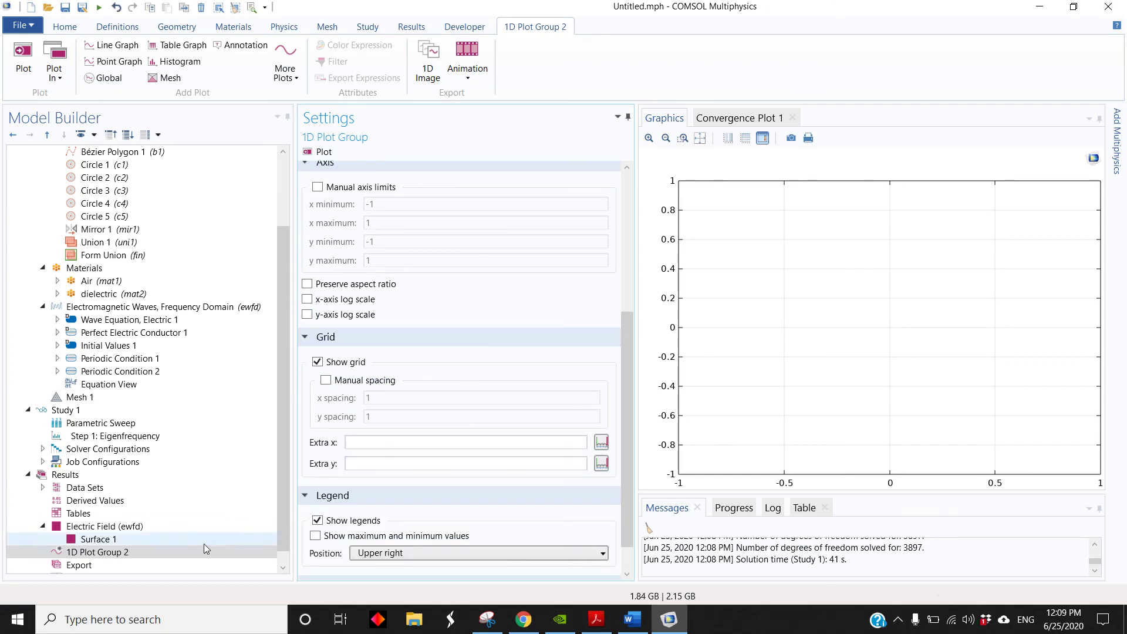
# Step: Add a Global plot to the 1D plot group with the y-axis expression ewfd.freq/c_const*a0
pyautogui.rightClick(117, 553)
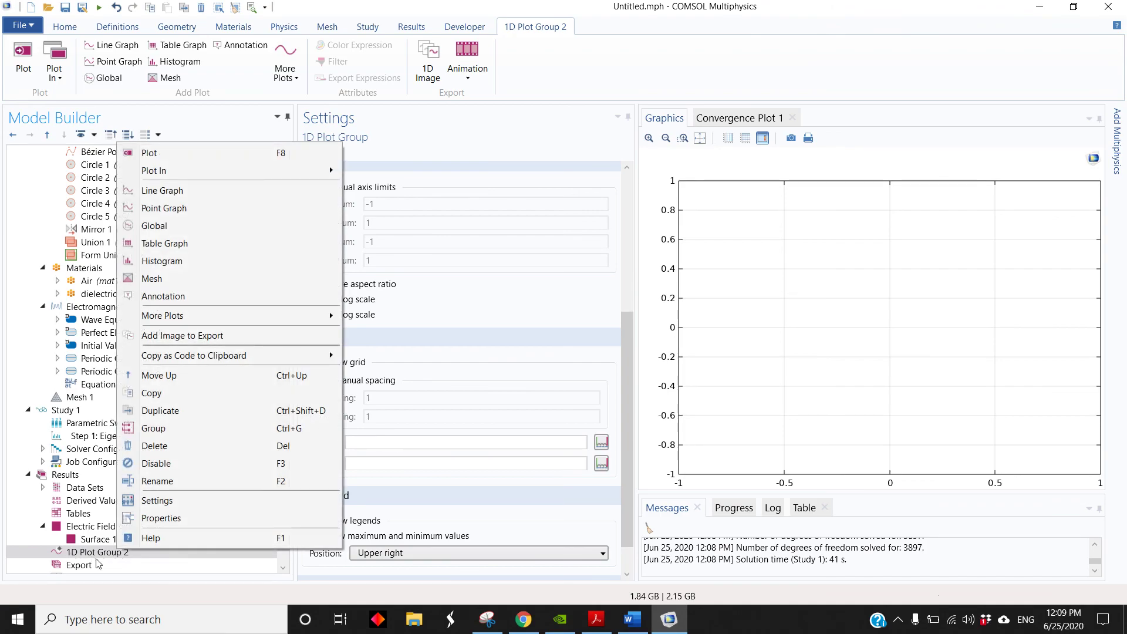
pyautogui.click(203, 226)
pyautogui.click(387, 299)
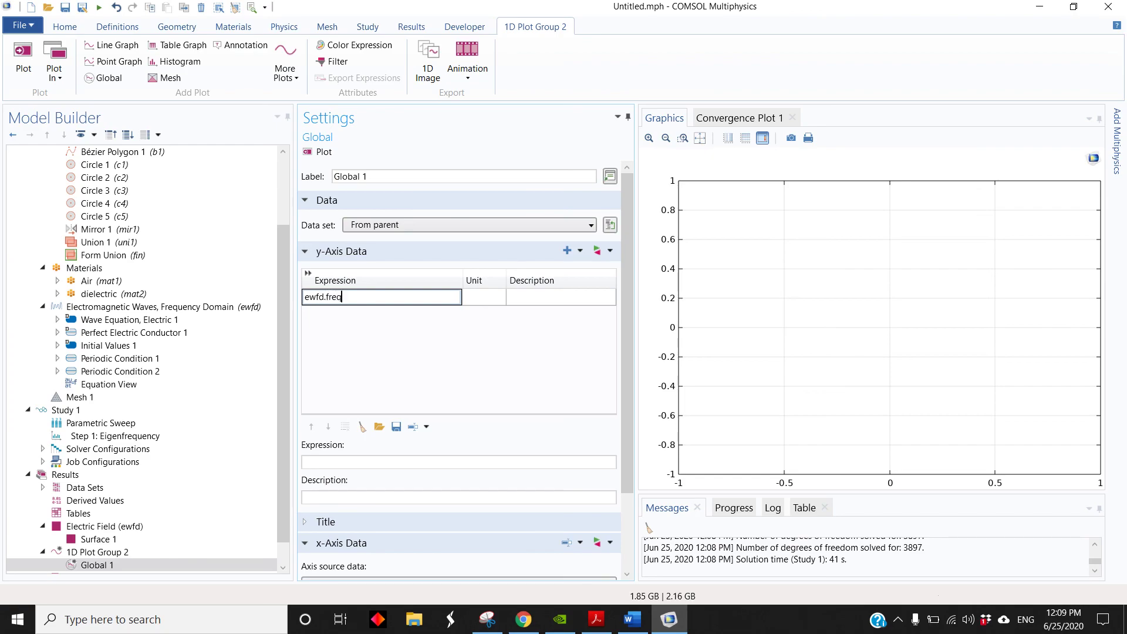
pyautogui.write('/c_const*a0')
pyautogui.click(427, 347)
# Step: Set the global plot's x-axis source data to Outer solutions
pyautogui.scroll(-2, 428, 346)
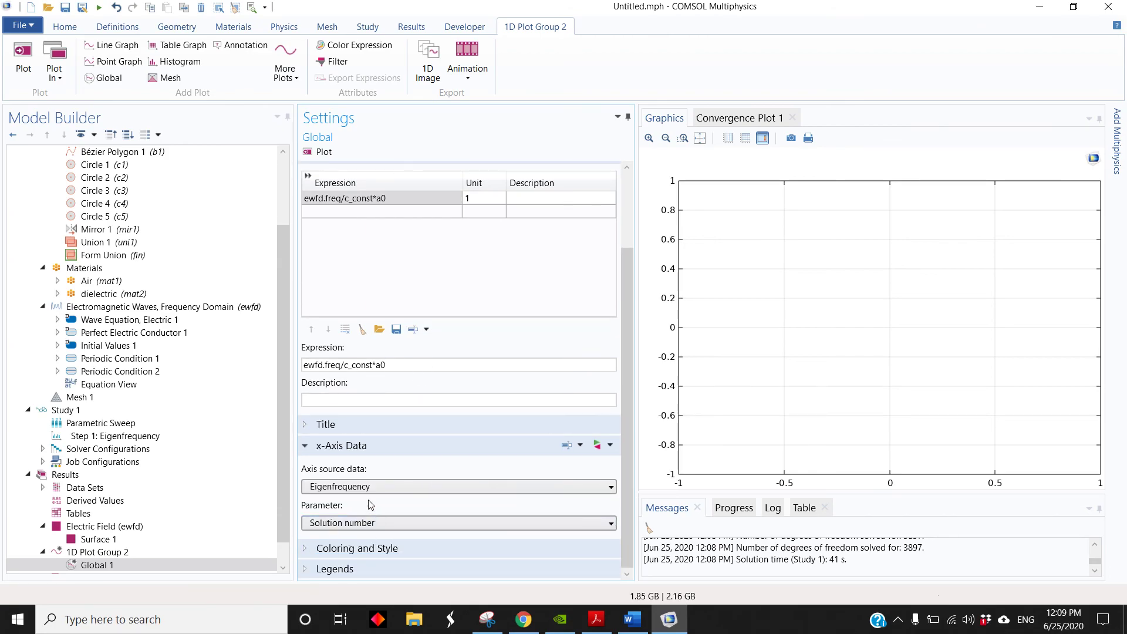
pyautogui.click(336, 487)
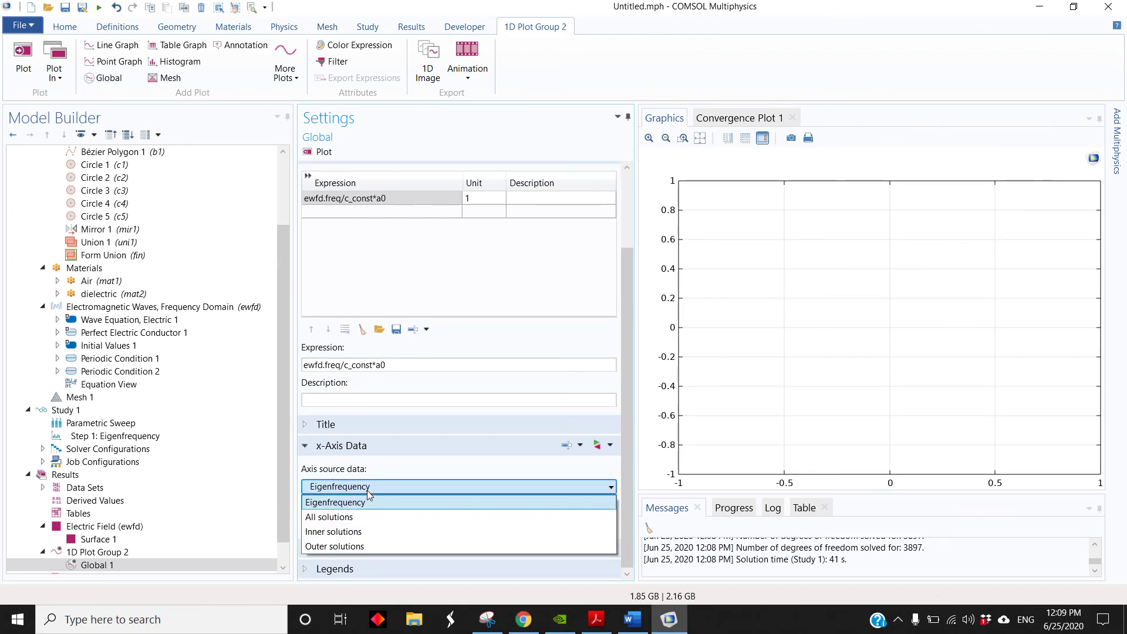
pyautogui.click(365, 547)
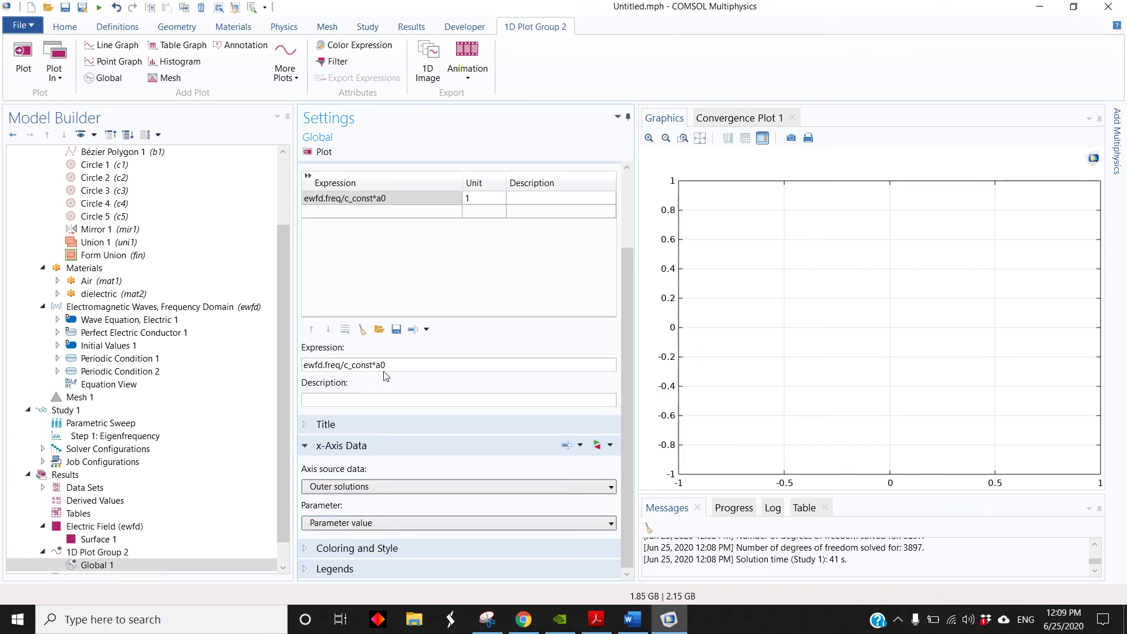
pyautogui.scroll(3, 417, 384)
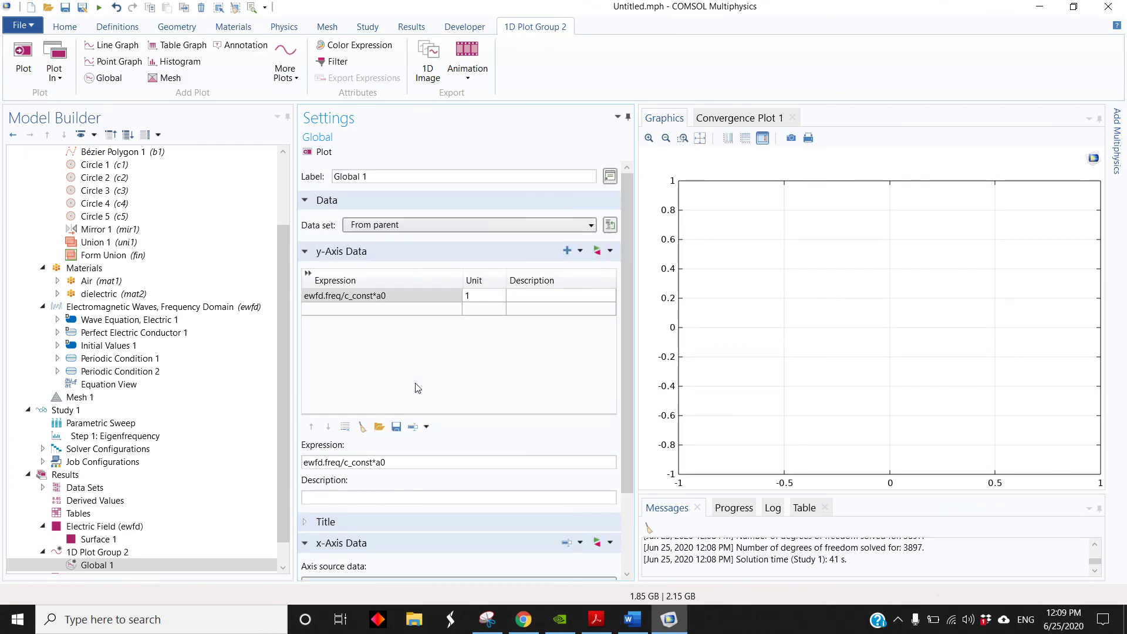
# Step: Hide the global plot's legends with the legend type set to Manual, and plot the band diagram
pyautogui.scroll(-3, 417, 384)
pyautogui.click(343, 576)
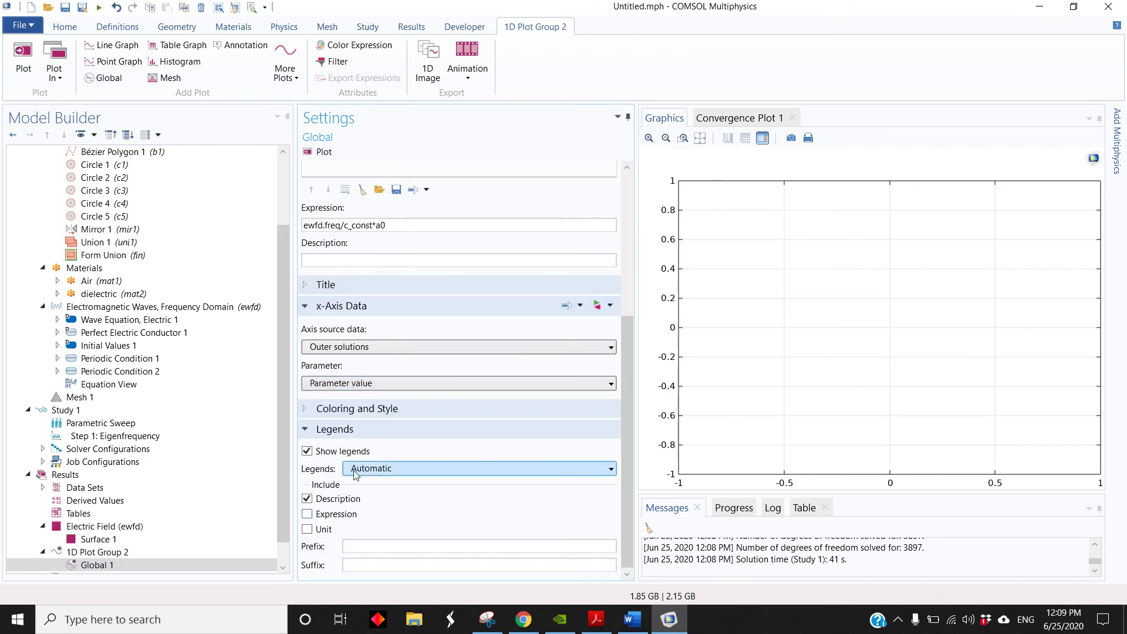
pyautogui.click(333, 451)
pyautogui.click(367, 467)
pyautogui.click(379, 499)
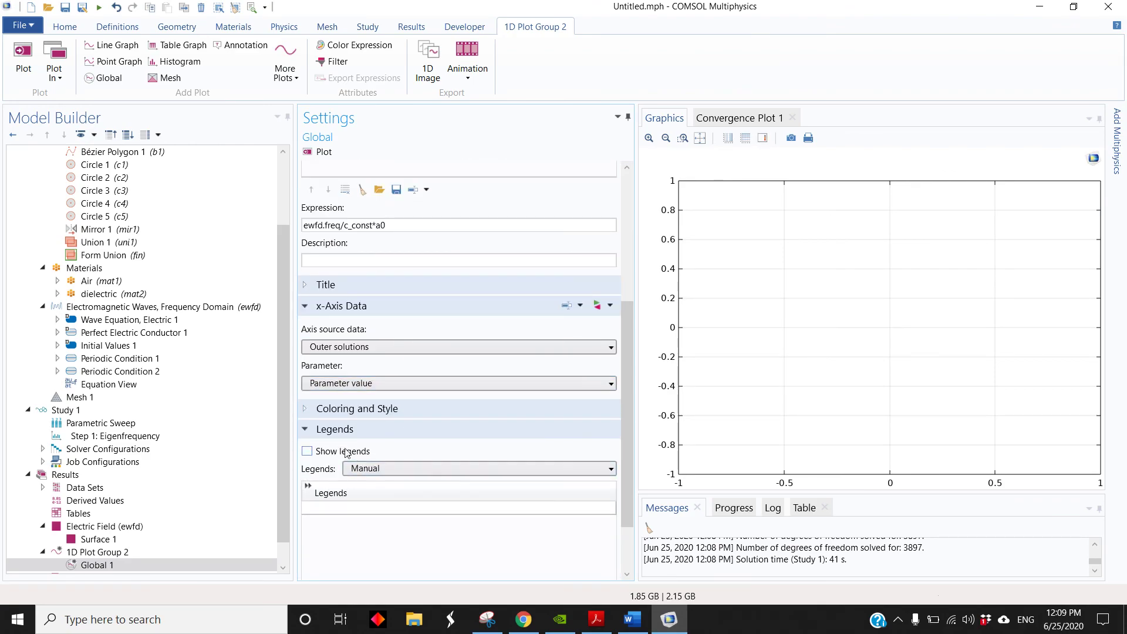
pyautogui.click(318, 155)
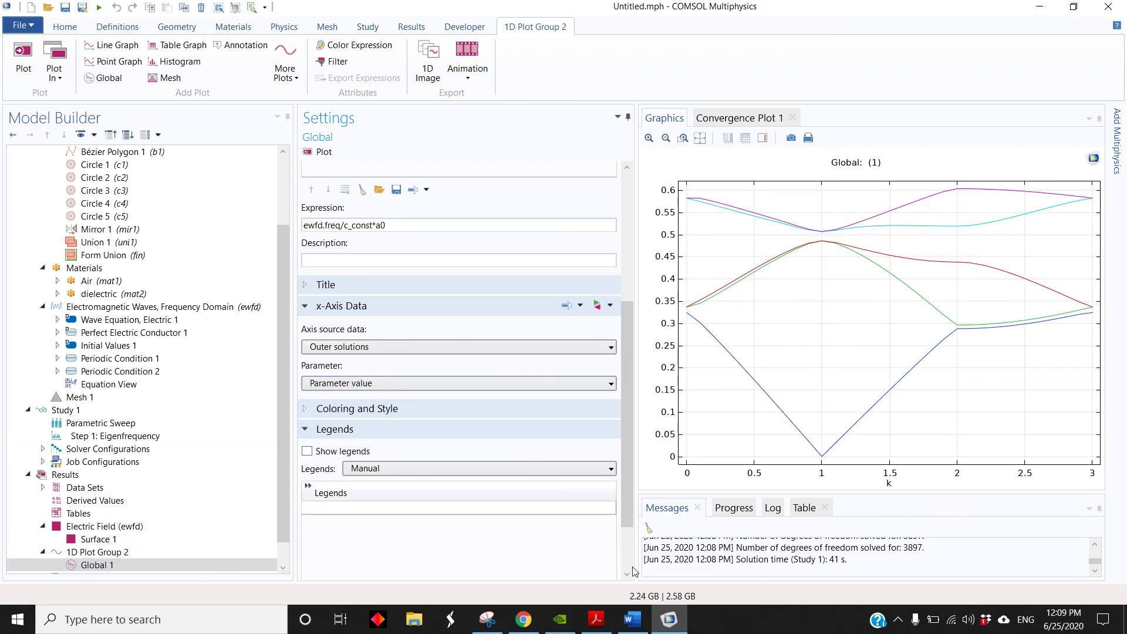
# Step: Switch to the PDF in Adobe Acrobat Reader and compare the paper's a0/R = 3.125 band diagram, marking its K–Γ–M axis, with the computed plot
pyautogui.click(596, 620)
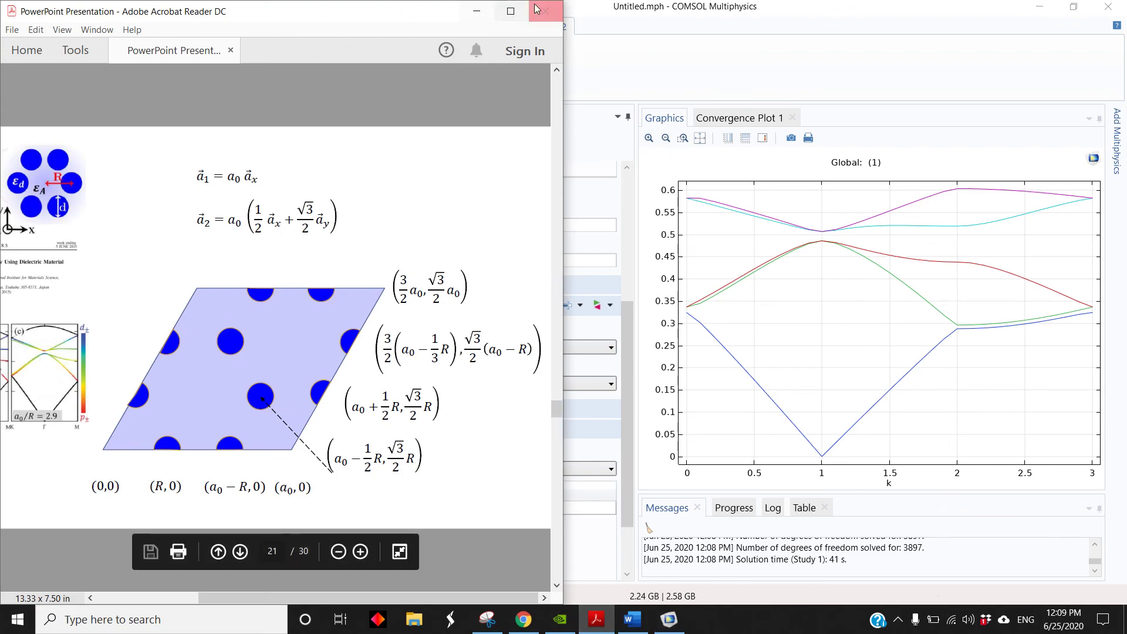
pyautogui.moveTo(565, 89); pyautogui.dragTo(617, 89)
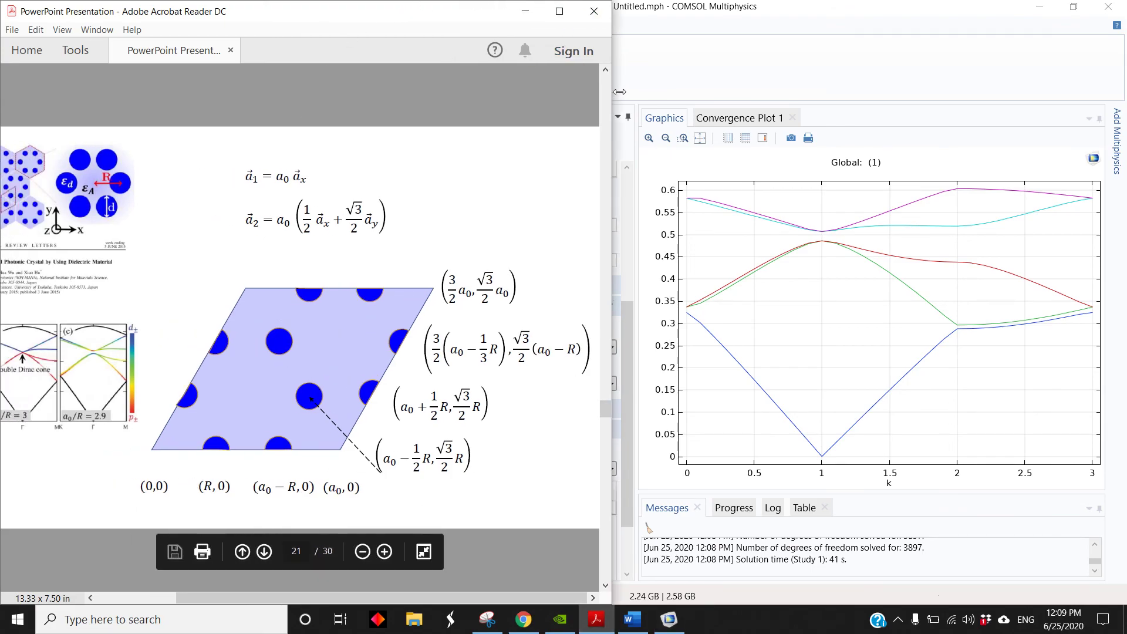
pyautogui.moveTo(147, 597); pyautogui.dragTo(123, 590)
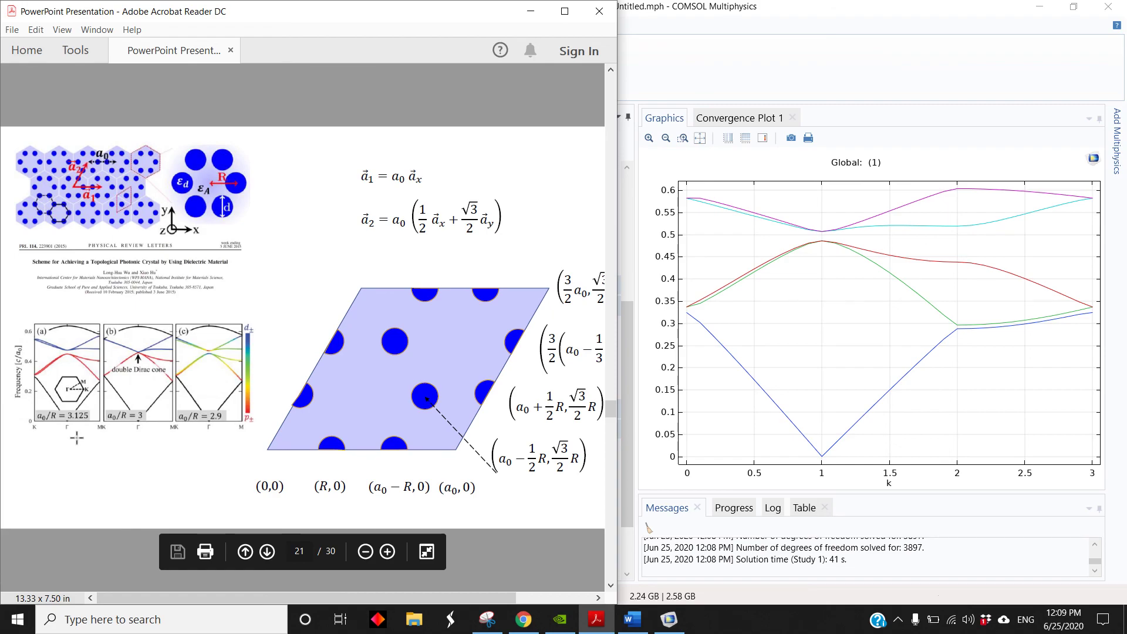
pyautogui.moveTo(32, 434); pyautogui.dragTo(103, 421)
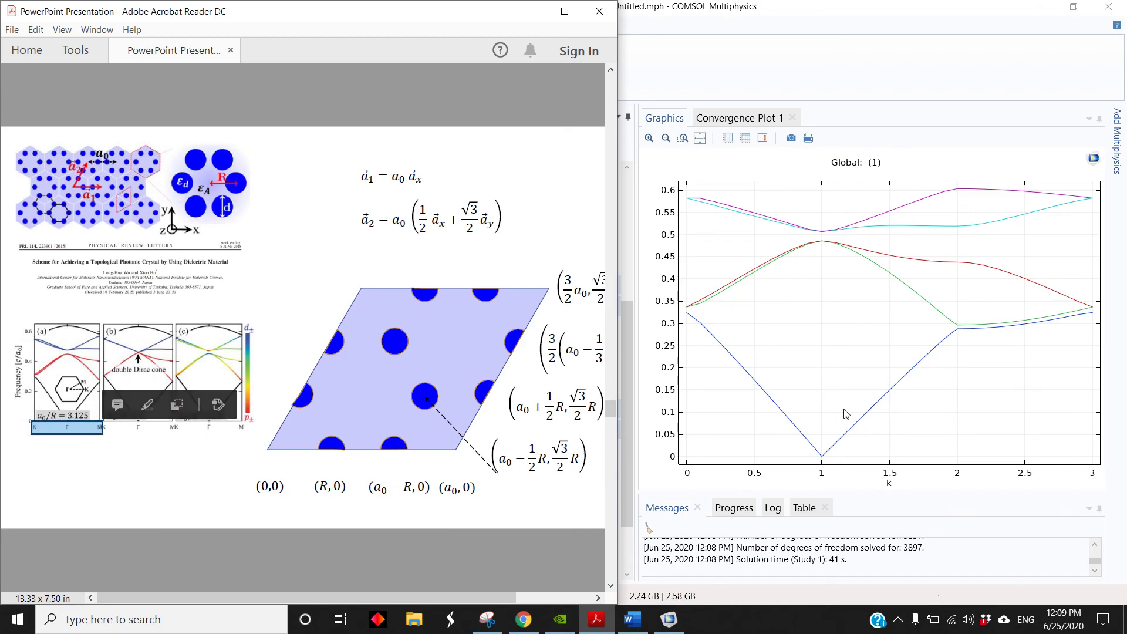